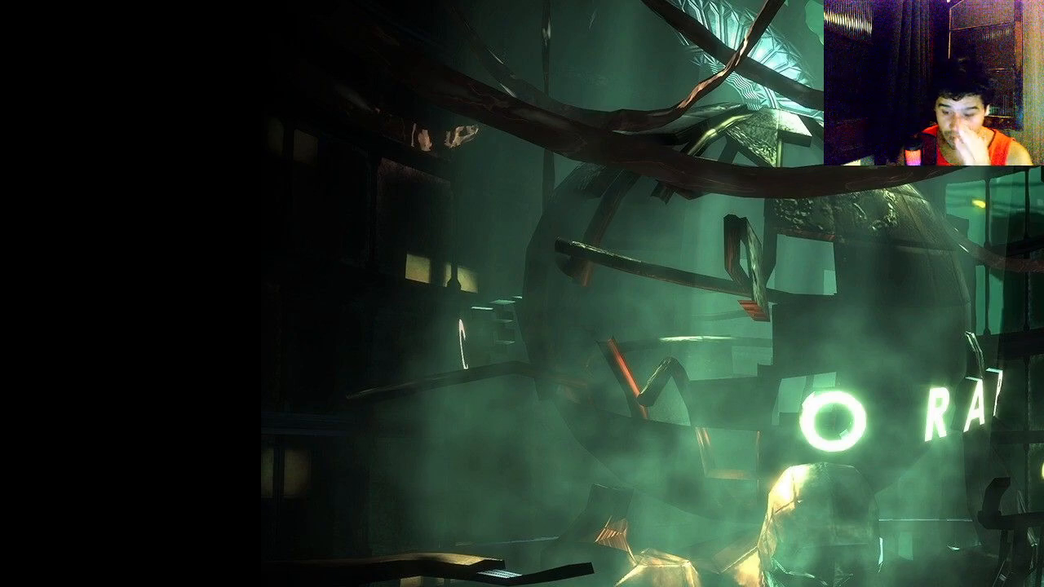
# Step: Switch to Oracle VM VirtualBox Manager and show the running "dual" virtual machine's Windows desktop
pyautogui.hotkey('alt', 'Tab')
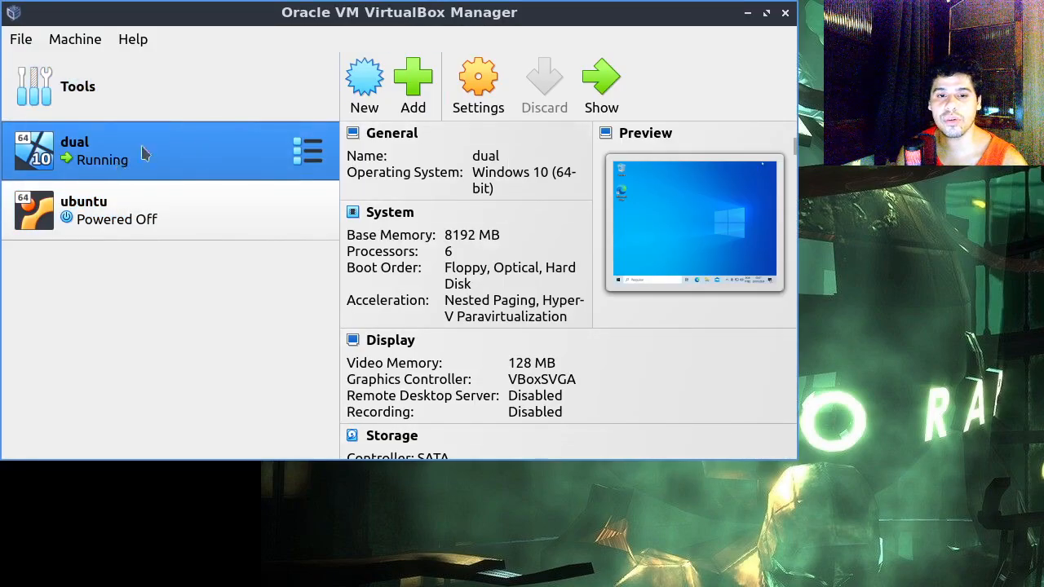
pyautogui.doubleClick(121, 160)
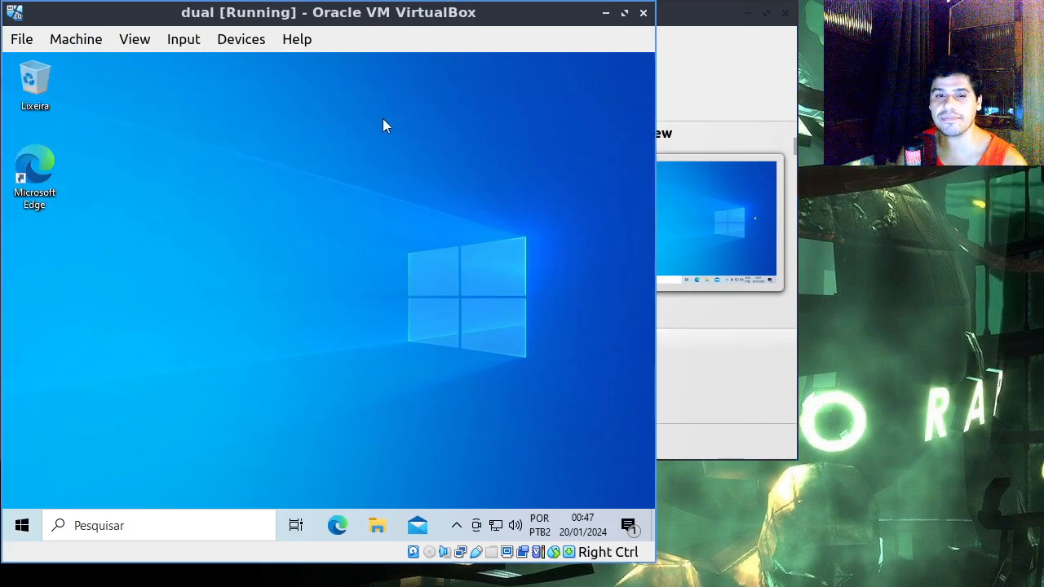
pyautogui.moveTo(484, 234); pyautogui.dragTo(273, 400)
pyautogui.moveTo(238, 430); pyautogui.dragTo(424, 195)
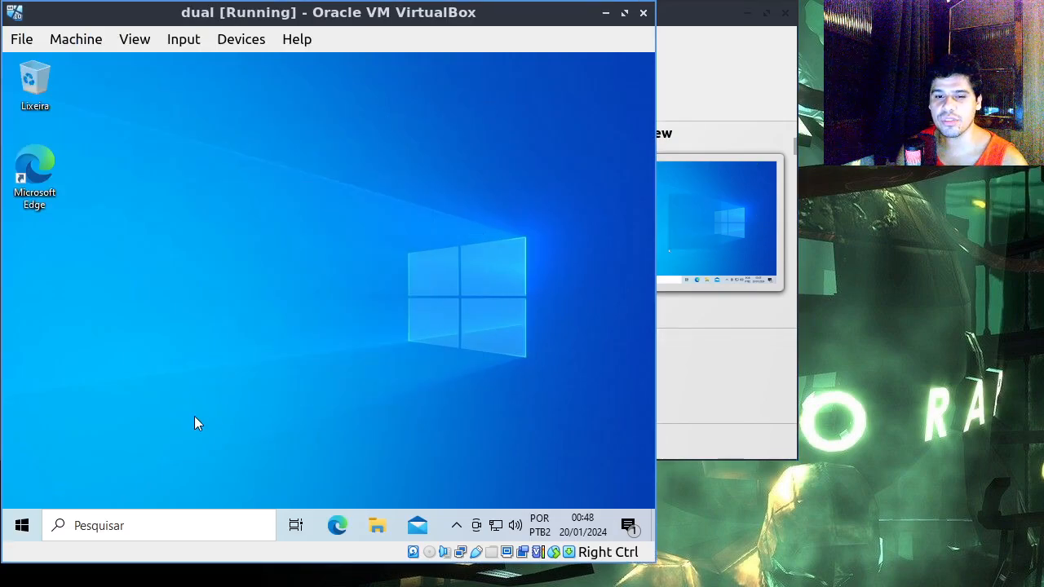
# Step: Open Disk Management (Gerenciamento de Disco) in the Windows virtual machine
pyautogui.click(22, 525)
pyautogui.click(608, 212)
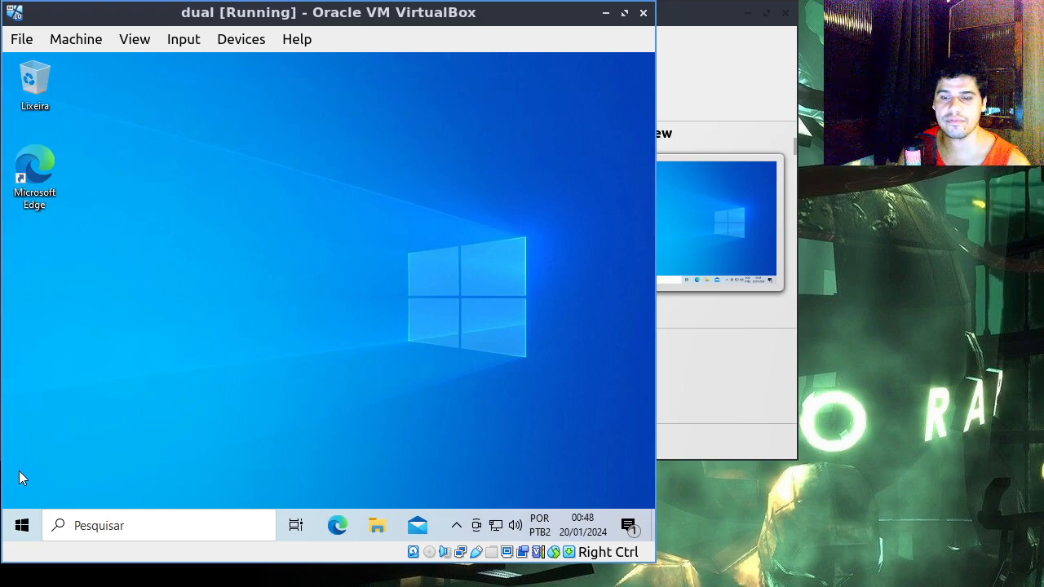
pyautogui.rightClick(22, 525)
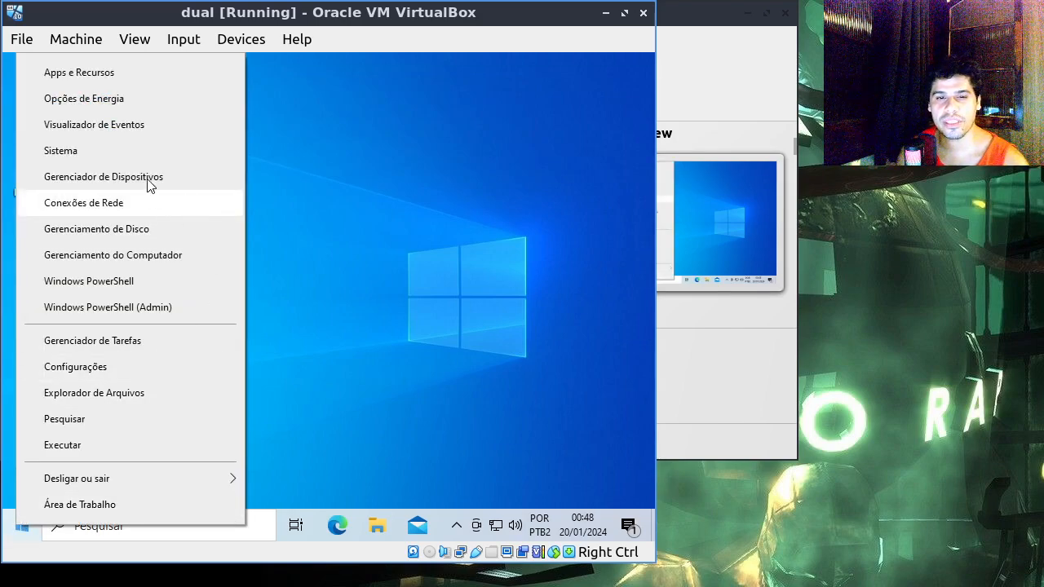
pyautogui.click(158, 231)
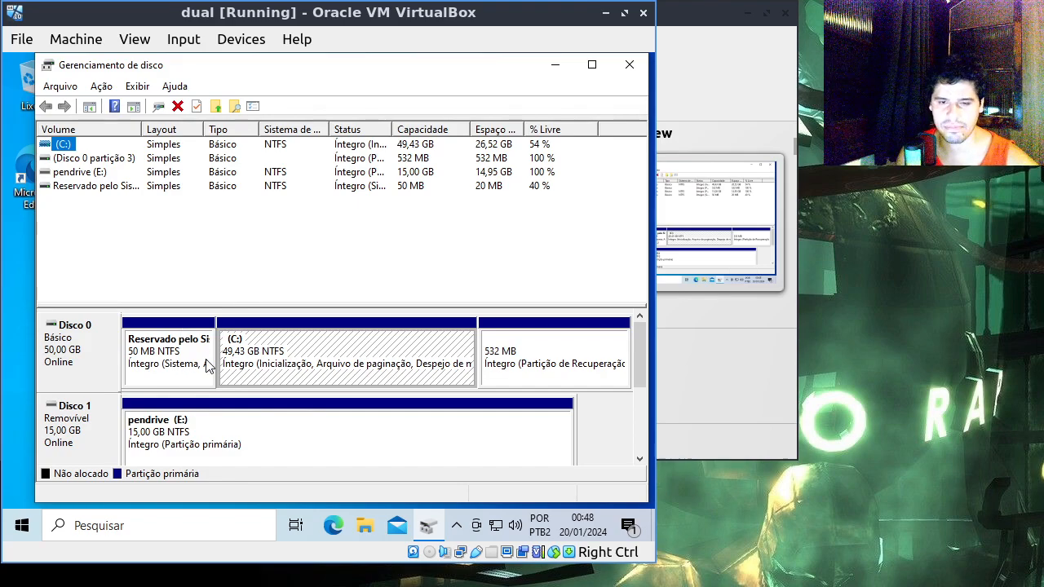
# Step: Examine the system reserved, C: and recovery partitions of Disk 0
pyautogui.click(173, 357)
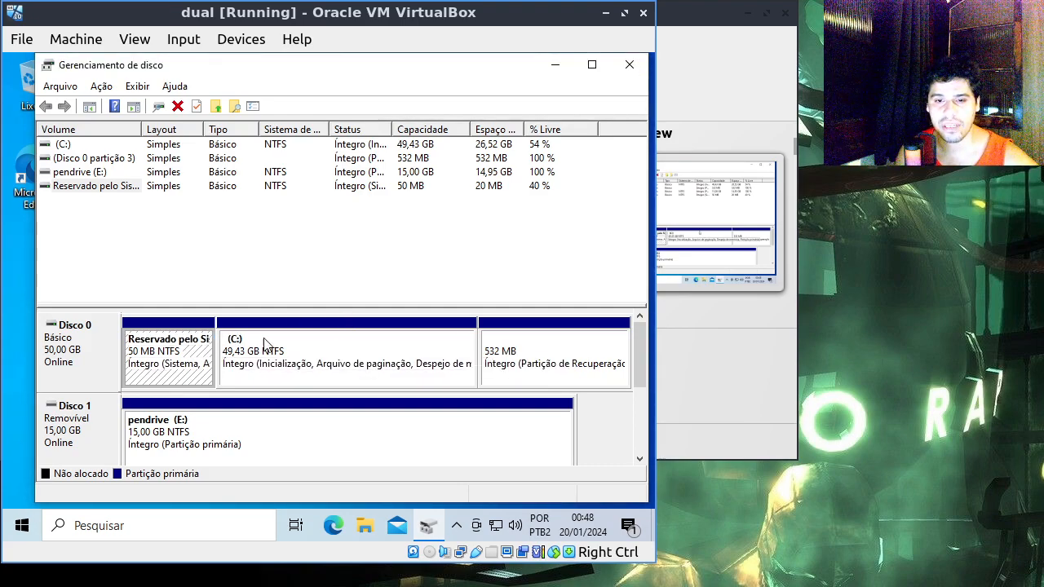
pyautogui.click(555, 336)
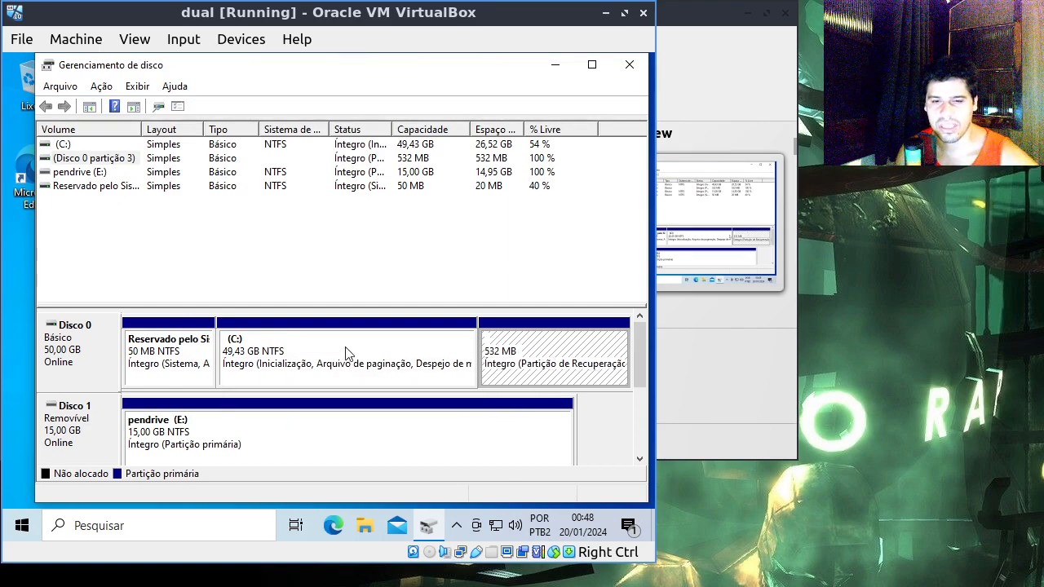
pyautogui.click(415, 350)
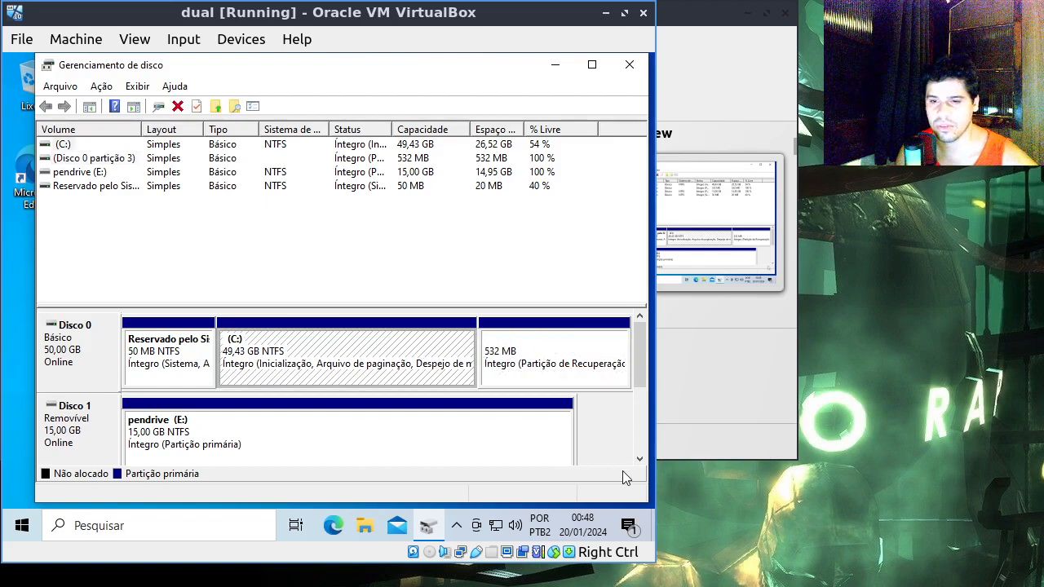
pyautogui.click(195, 348)
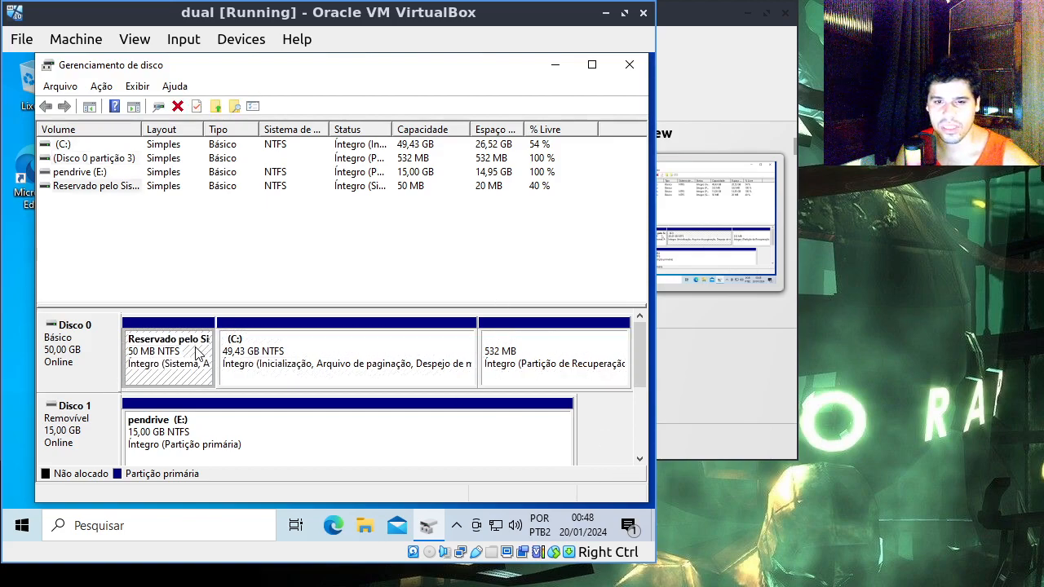
pyautogui.click(390, 345)
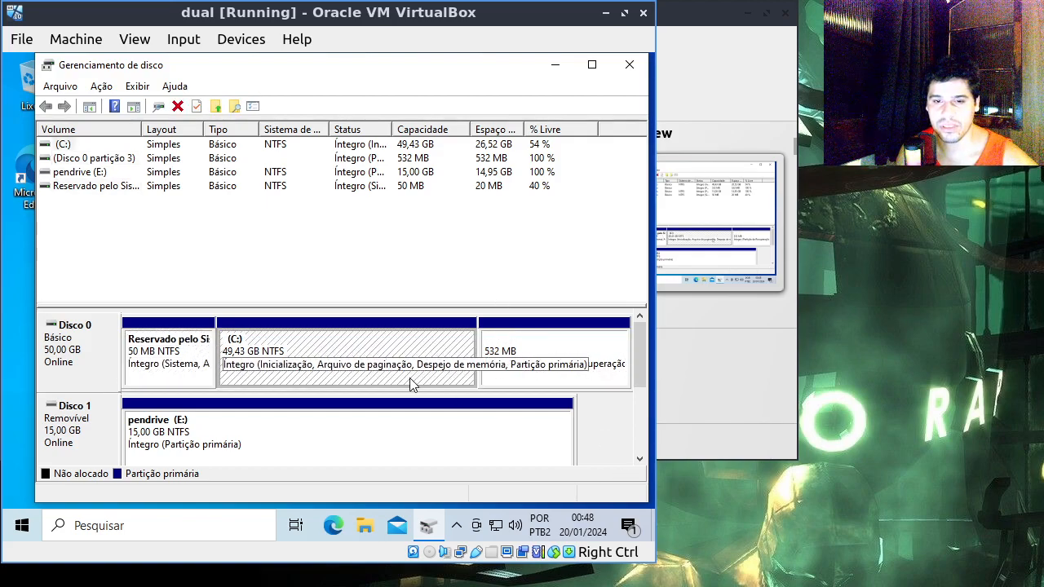
# Step: Check how much the C: volume can be shrunk without applying the shrink, and close Disk Management
pyautogui.rightClick(469, 343)
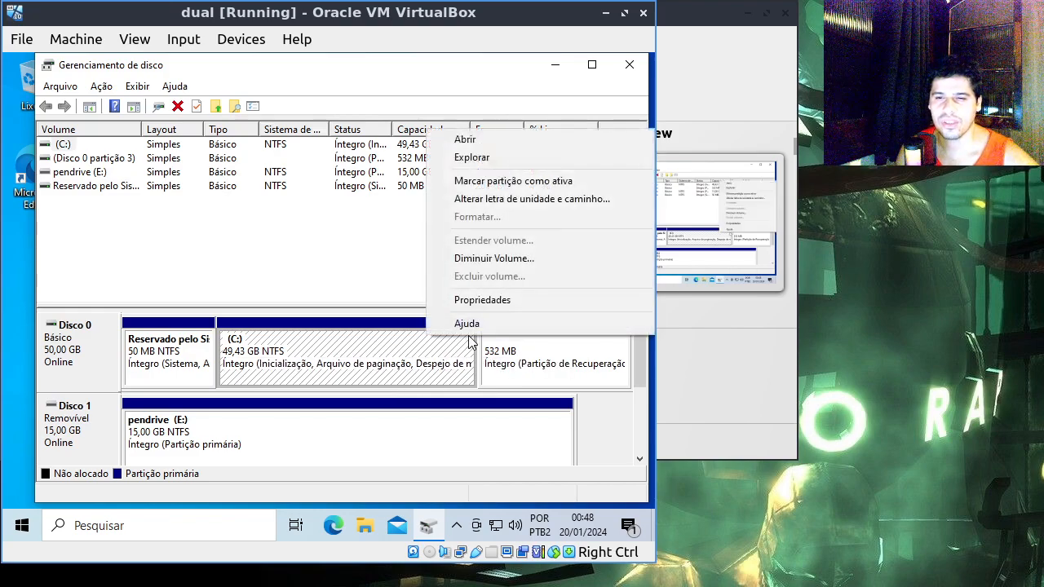
pyautogui.click(509, 258)
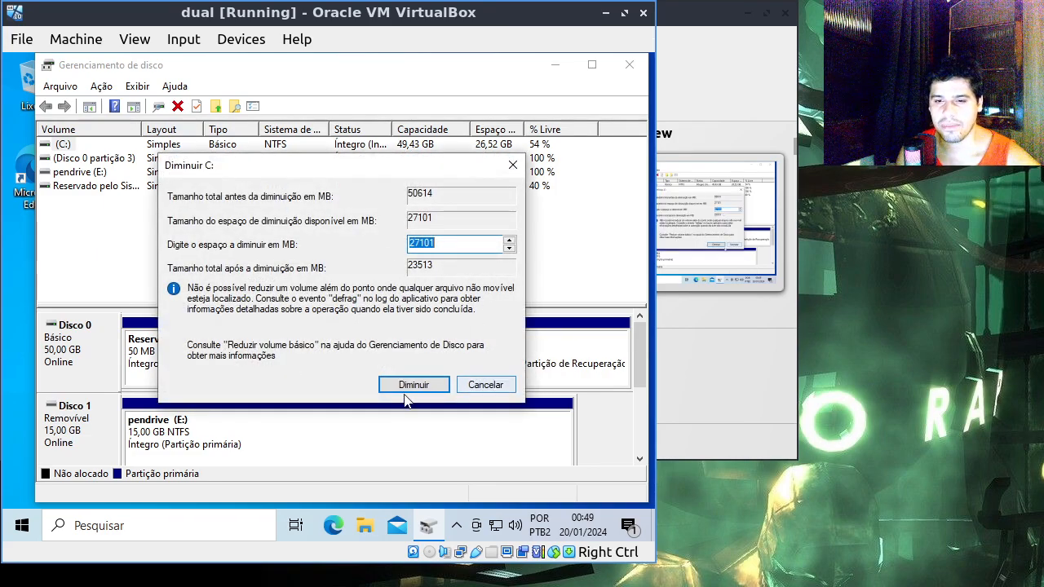
pyautogui.click(485, 385)
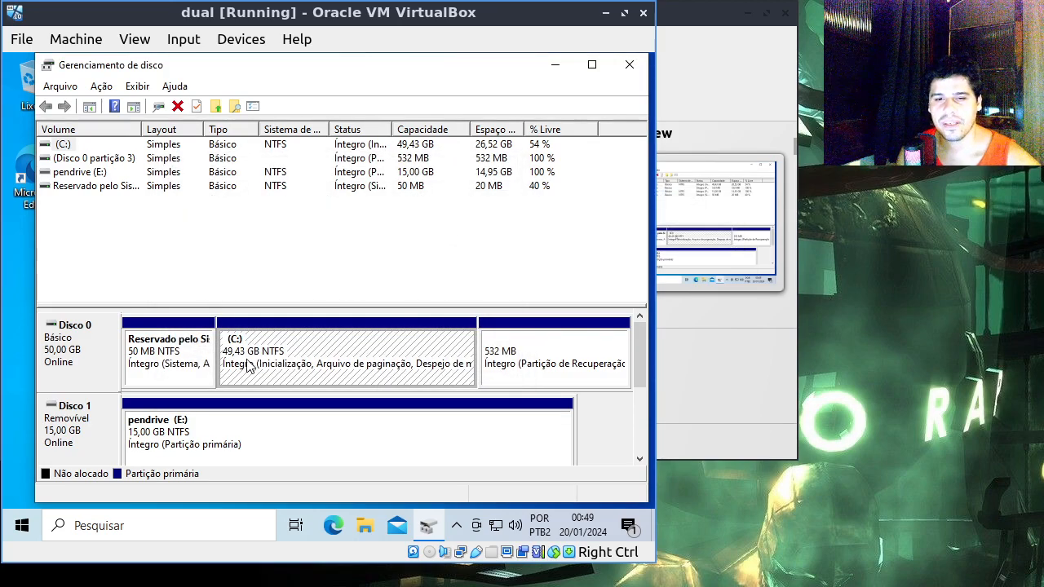
pyautogui.click(377, 350)
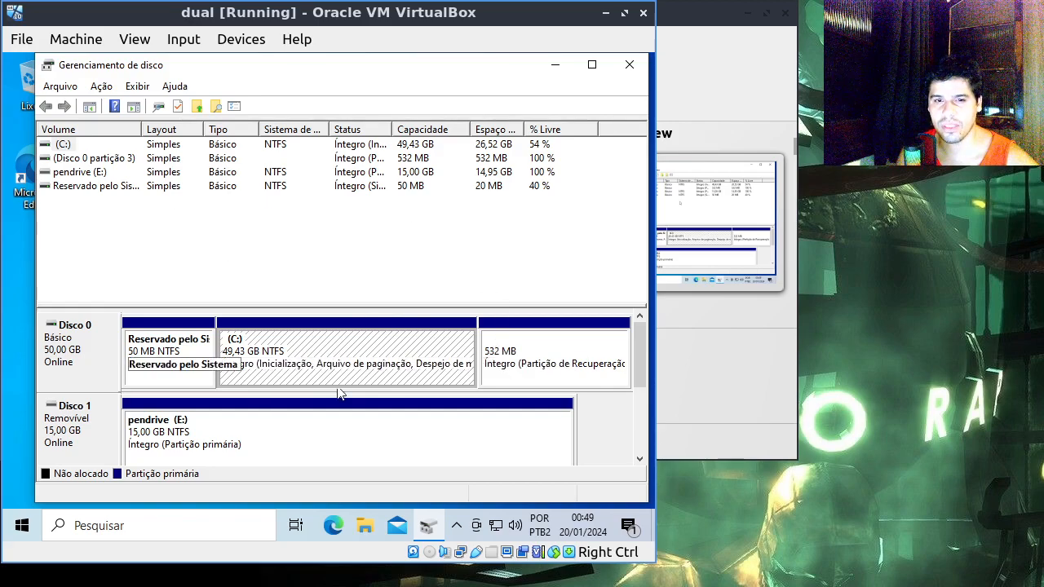
pyautogui.click(629, 66)
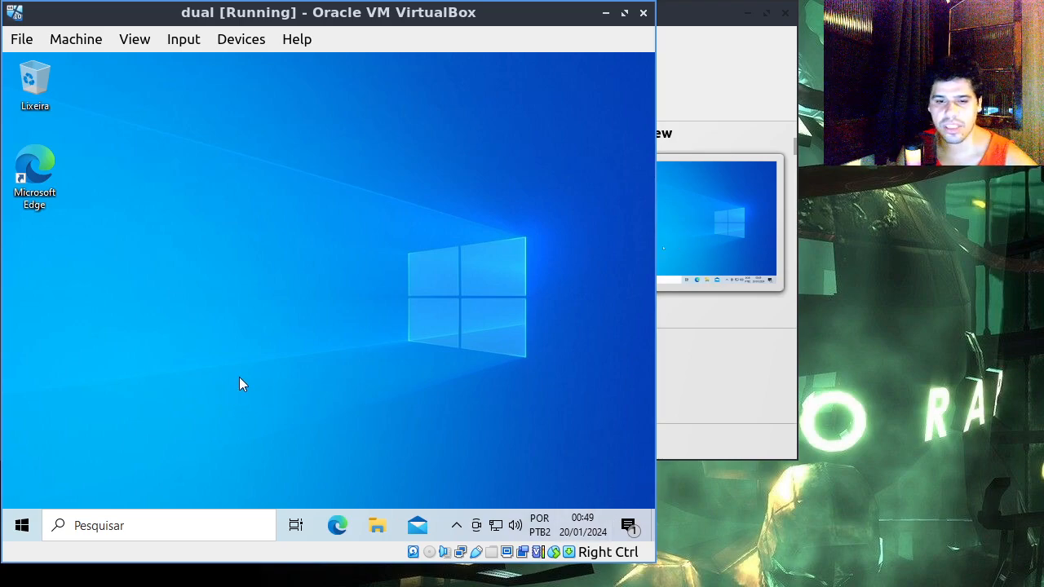
# Step: Search the web in Microsoft Edge for "ubuntu flavours" and open the ubuntu.com flavours page from the results
pyautogui.click(339, 527)
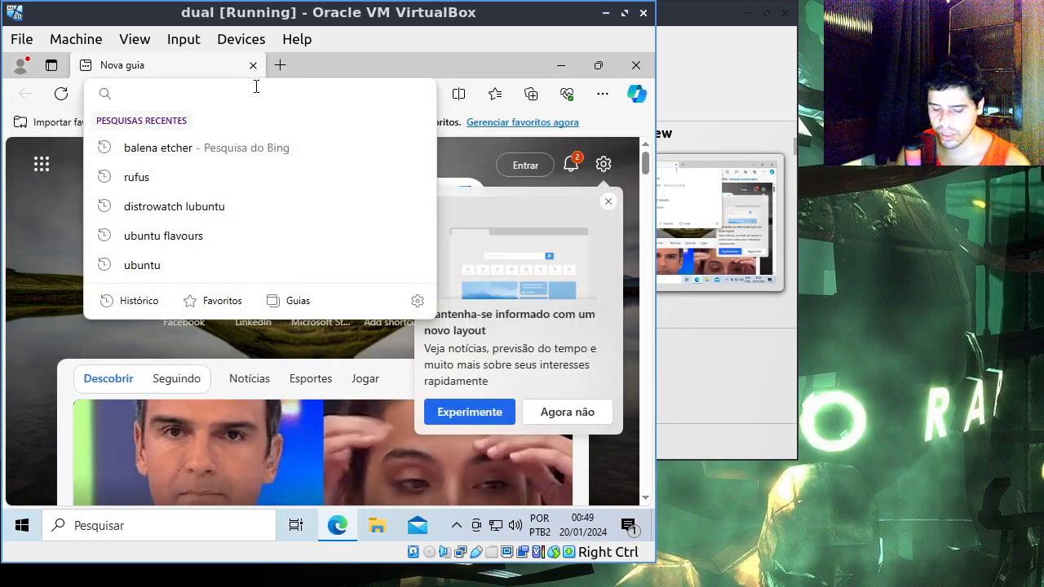
pyautogui.write('ubun')
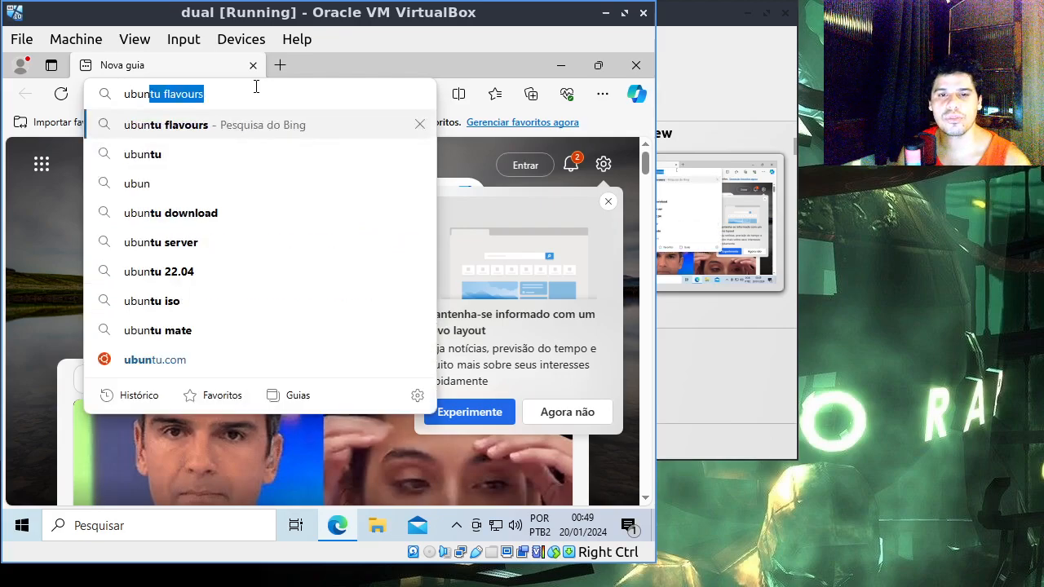
pyautogui.press('Return')
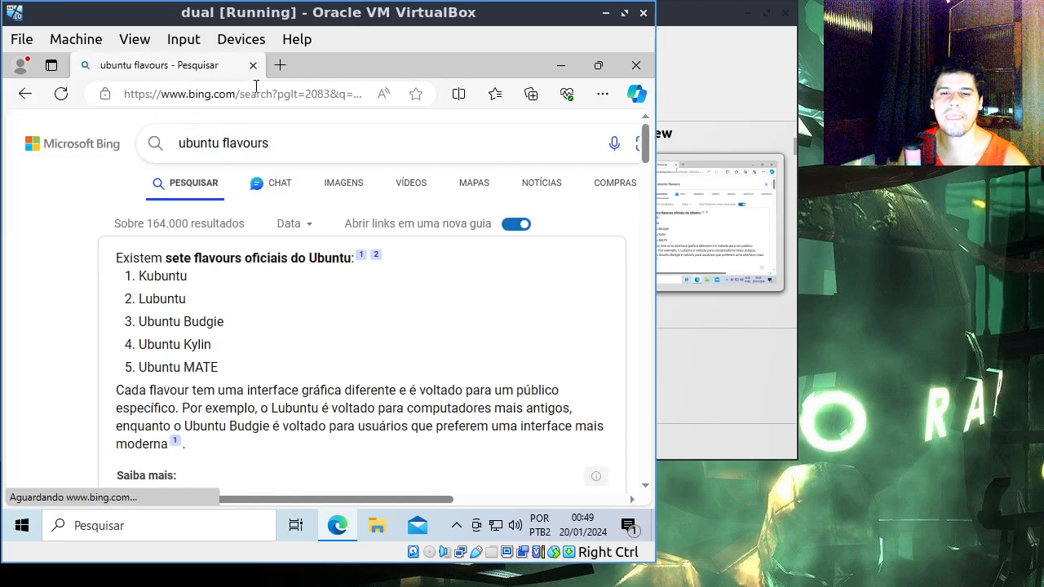
pyautogui.scroll(-8, 266, 354)
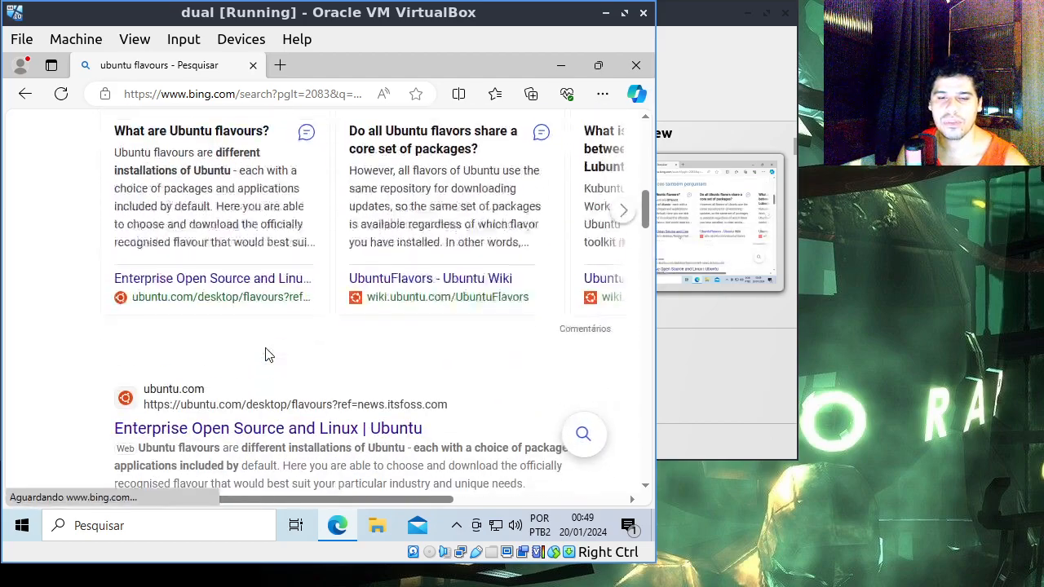
pyautogui.scroll(-2, 266, 355)
pyautogui.click(277, 292)
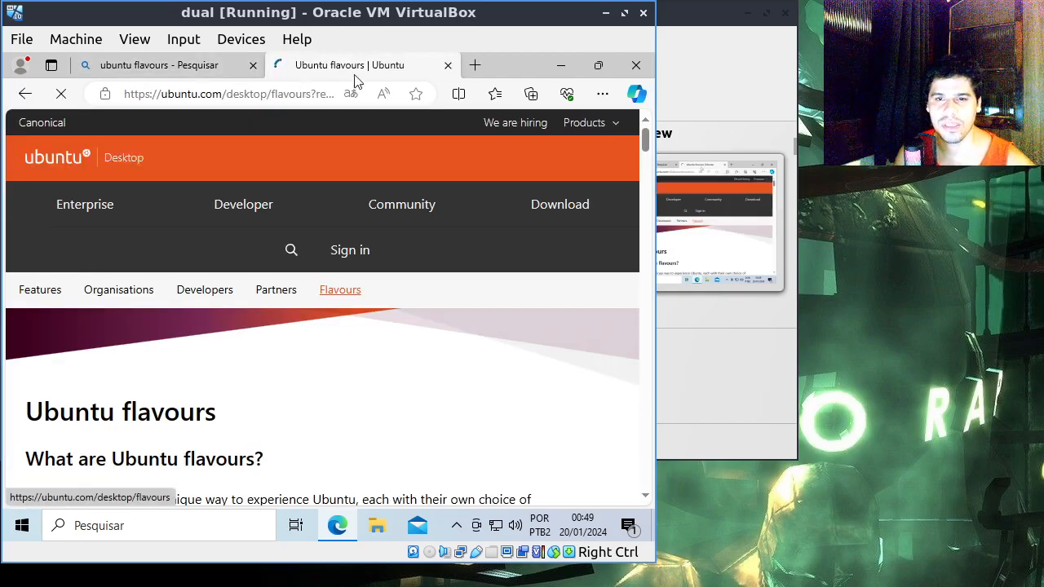
# Step: Read the introduction and the Edubuntu and Kubuntu descriptions on the Ubuntu flavours page
pyautogui.scroll(-4, 78, 400)
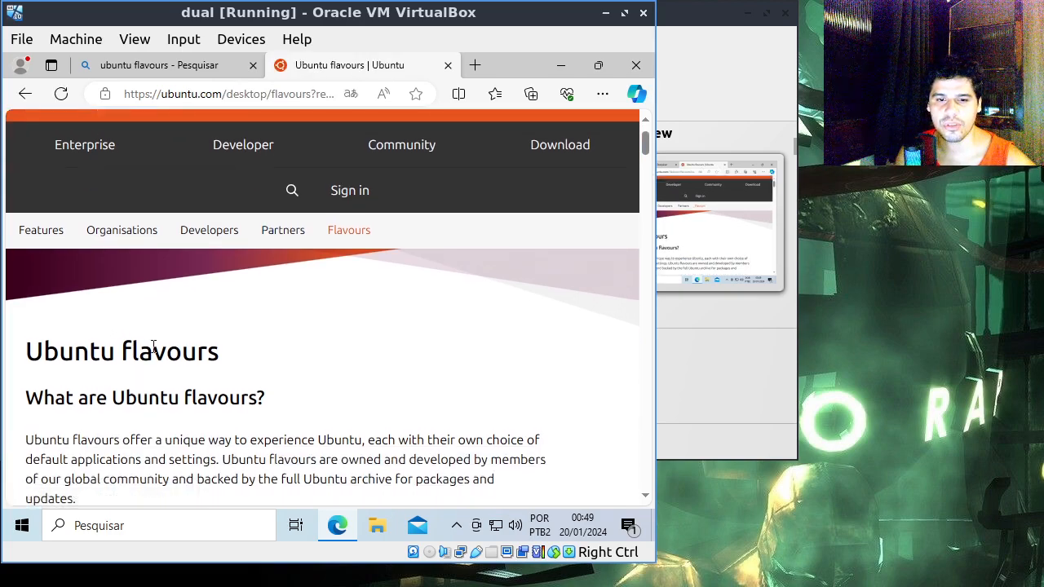
pyautogui.scroll(-1, 274, 292)
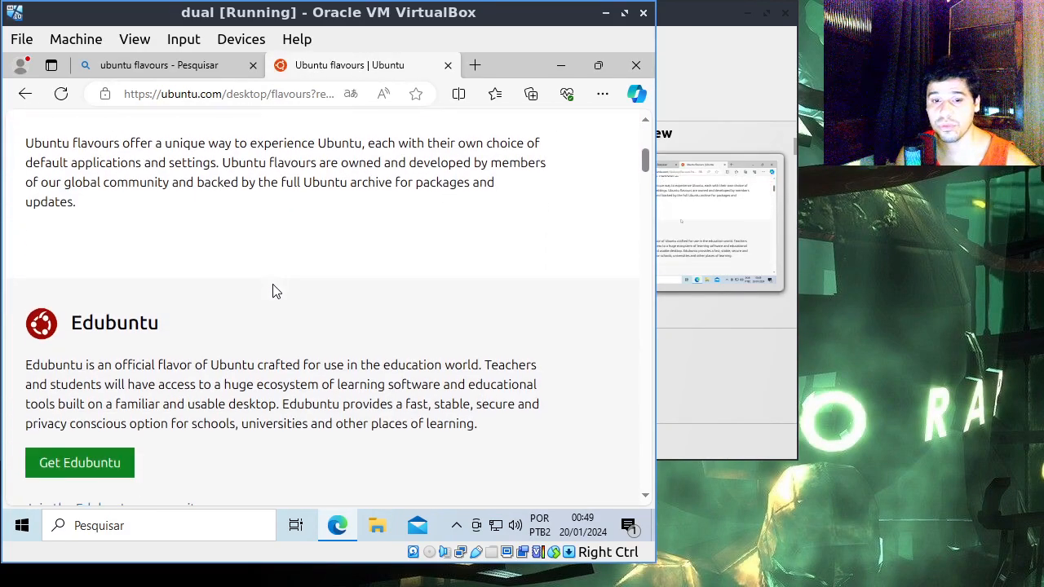
pyautogui.scroll(-2, 154, 300)
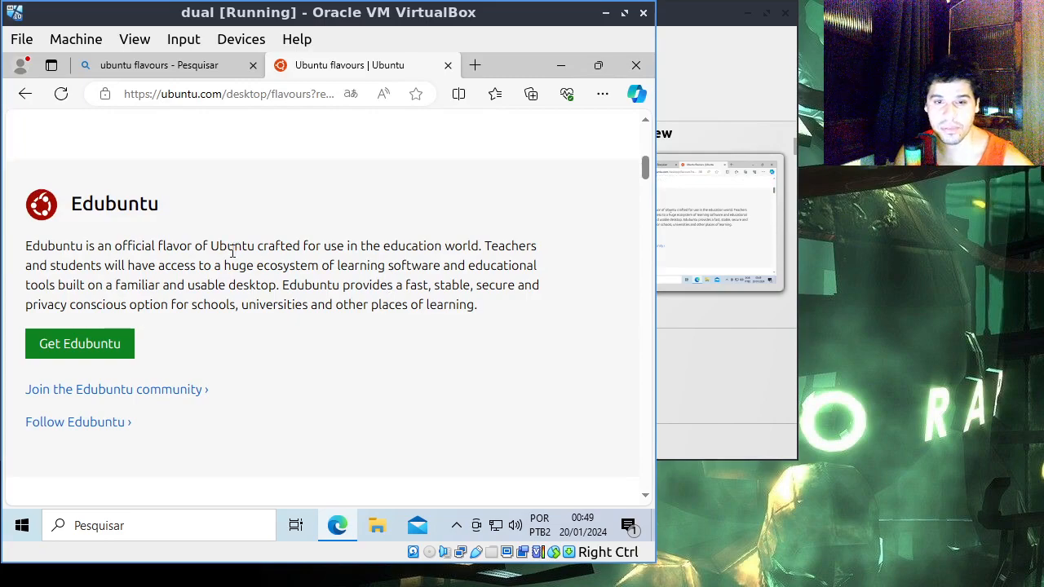
pyautogui.scroll(-4, 226, 261)
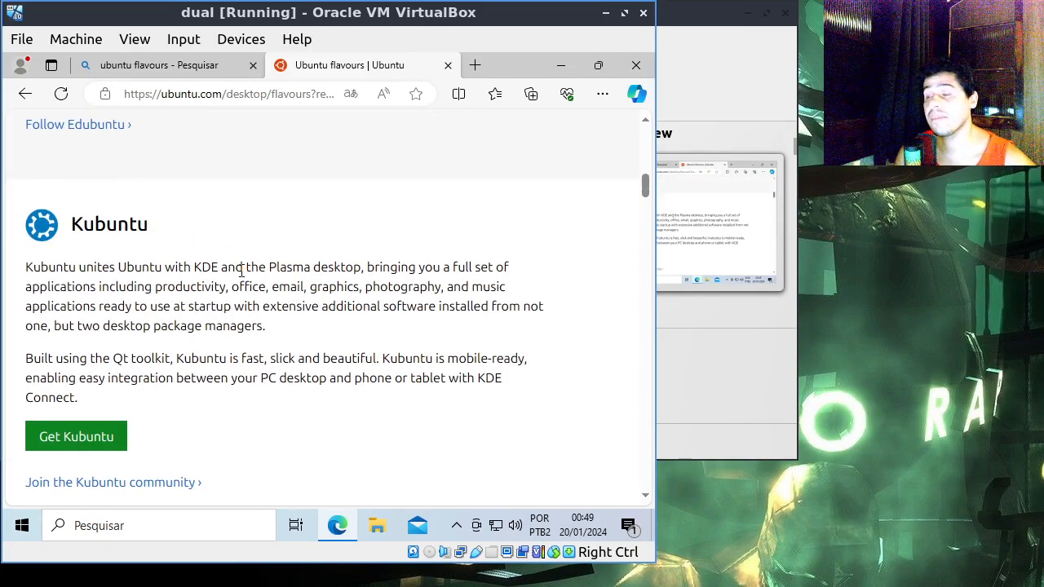
pyautogui.moveTo(191, 270); pyautogui.dragTo(235, 270)
pyautogui.click(326, 262)
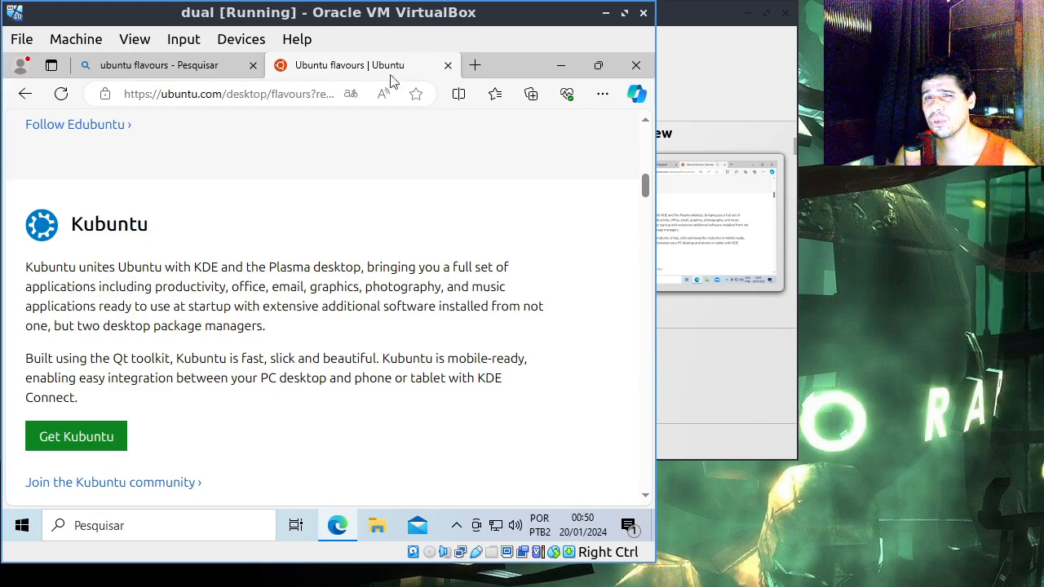
pyautogui.doubleClick(76, 225)
pyautogui.click(205, 228)
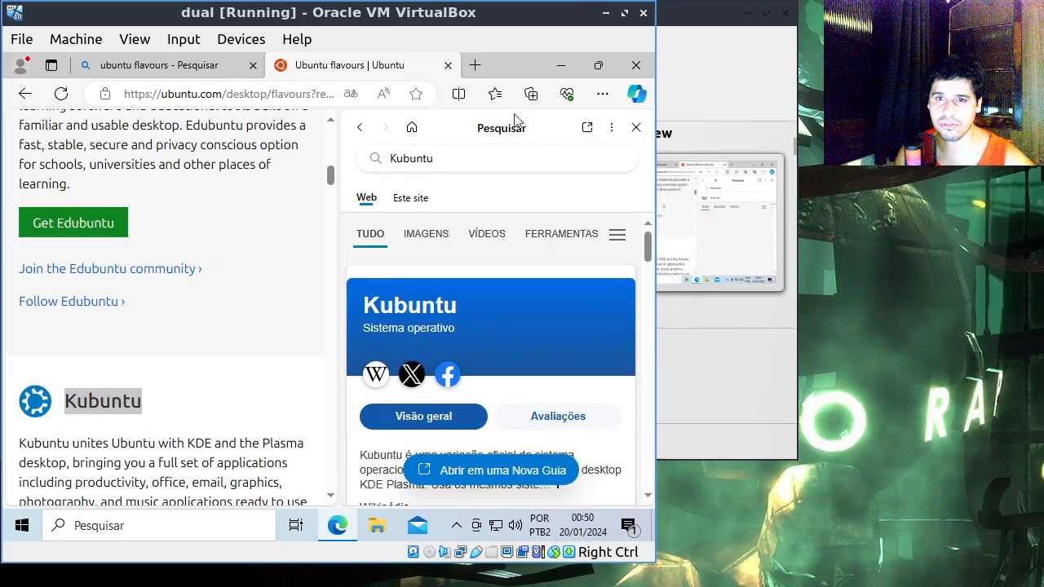
pyautogui.click(637, 127)
pyautogui.click(351, 293)
# Step: Read the Lubuntu description on the Ubuntu flavours page and return to the page's beginning
pyautogui.scroll(-1, 352, 294)
pyautogui.scroll(-4, 351, 293)
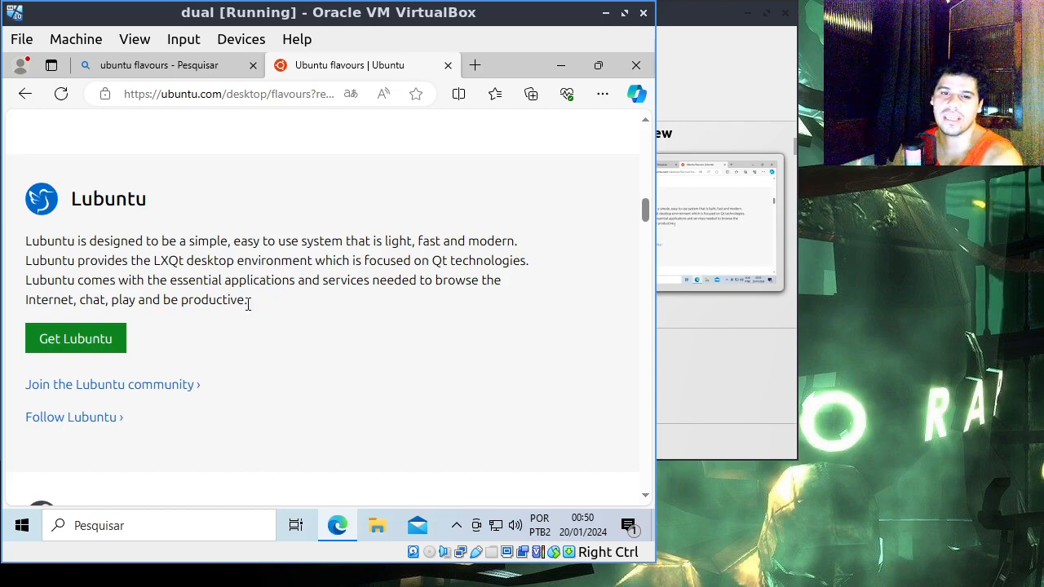
pyautogui.moveTo(226, 299); pyautogui.dragTo(75, 242)
pyautogui.click(106, 257)
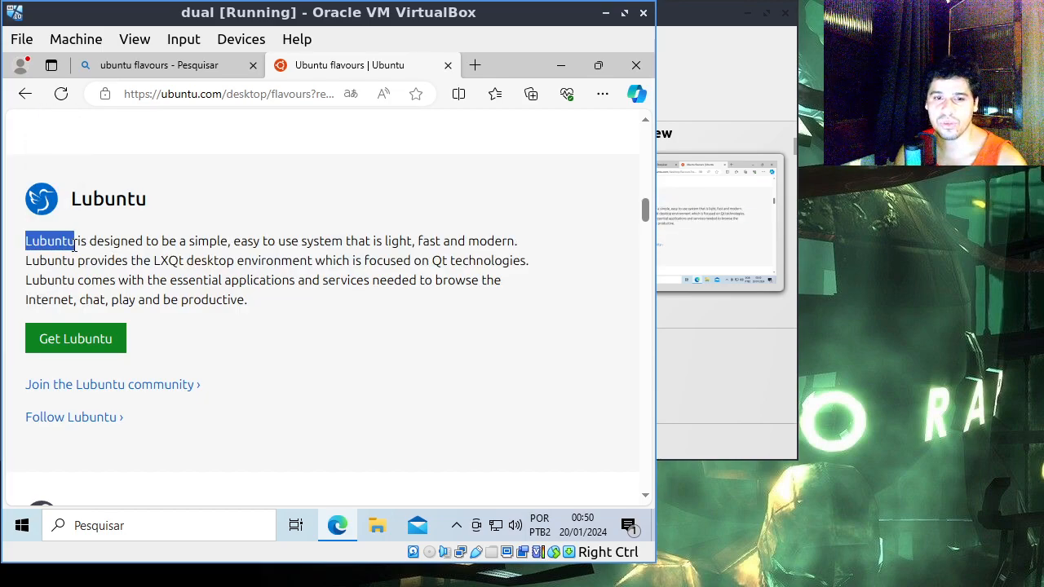
pyautogui.click(263, 308)
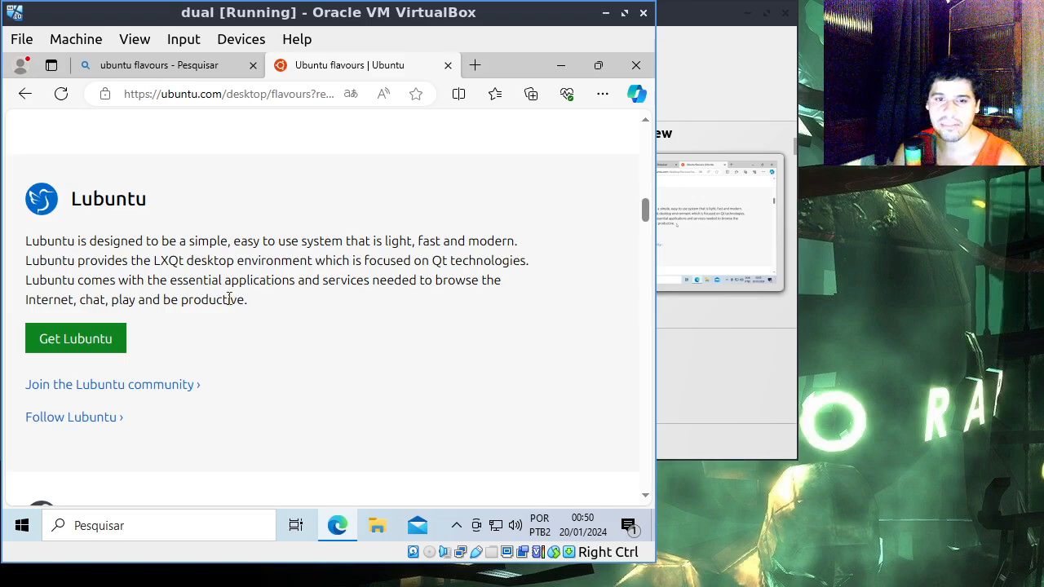
pyautogui.tripleClick(243, 300)
pyautogui.click(319, 278)
pyautogui.scroll(3, 321, 294)
pyautogui.scroll(5, 321, 294)
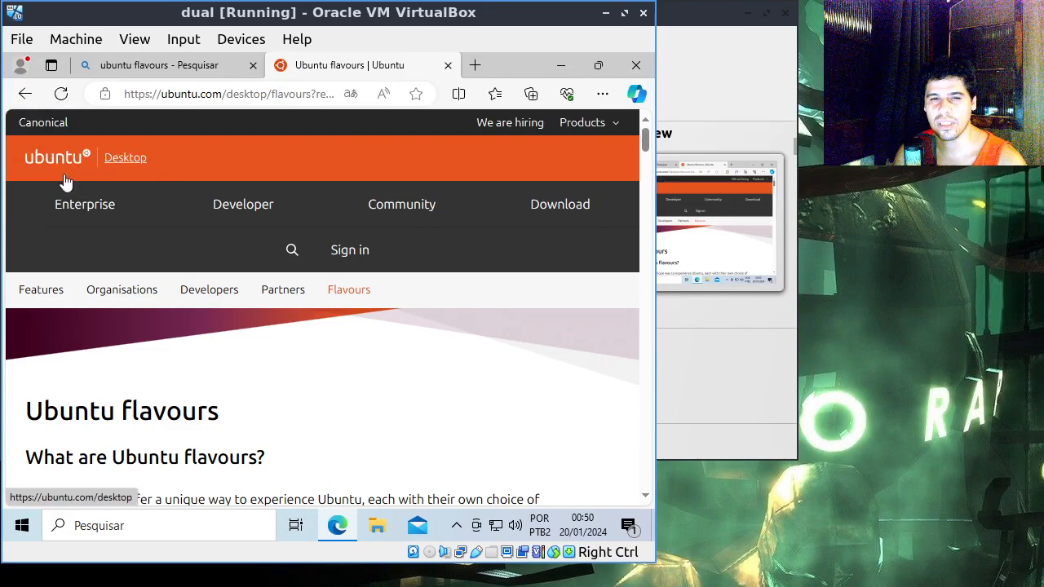
# Step: Open the Lubuntu website from its entry on the flavours page and go to its downloads page at the 22.04.3 LTS section
pyautogui.scroll(-5, 175, 226)
pyautogui.scroll(-7, 214, 330)
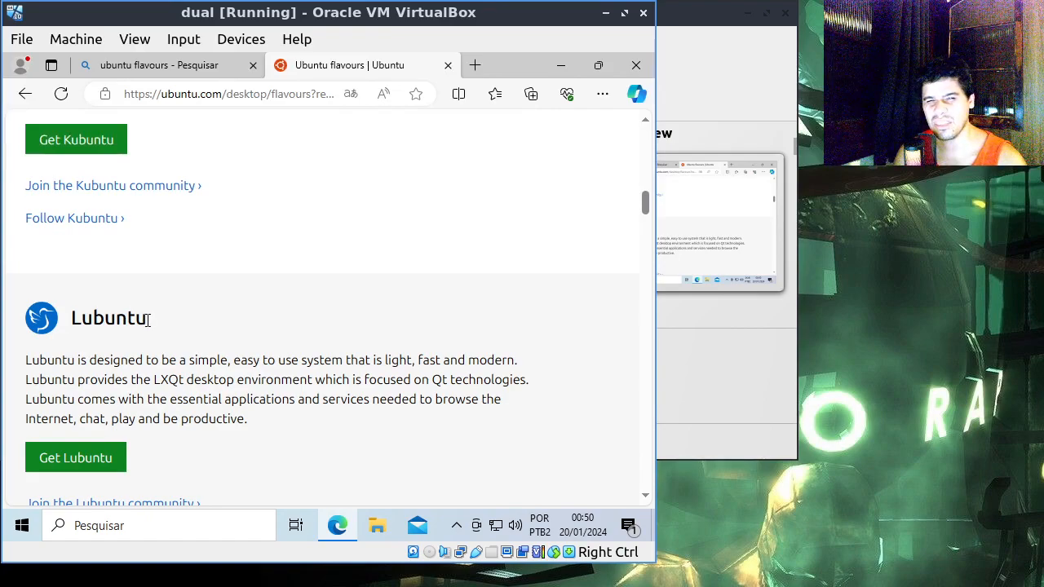
pyautogui.moveTo(72, 320); pyautogui.dragTo(160, 324)
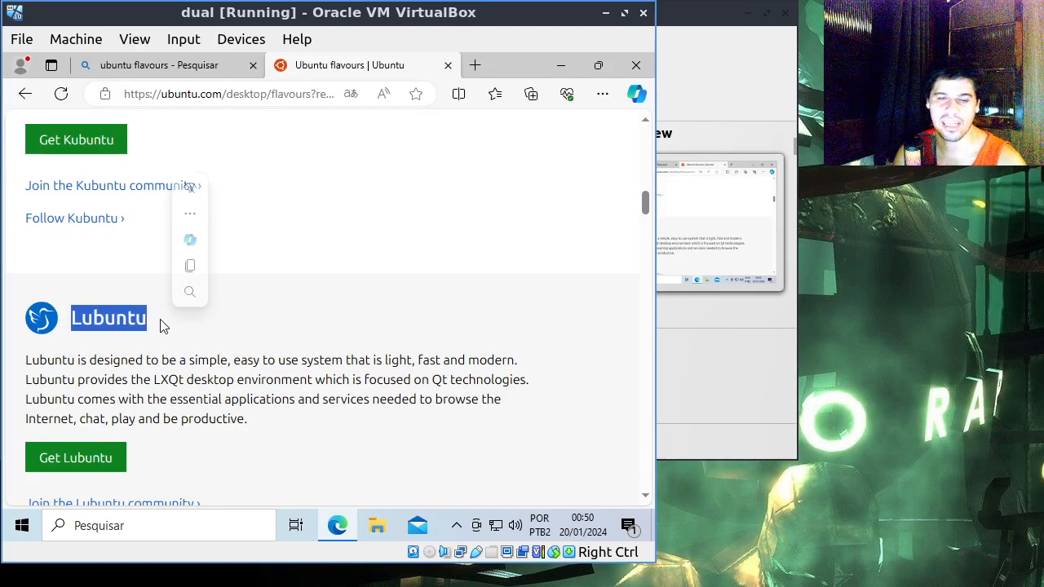
pyautogui.click(188, 321)
pyautogui.scroll(-2, 244, 359)
pyautogui.click(81, 343)
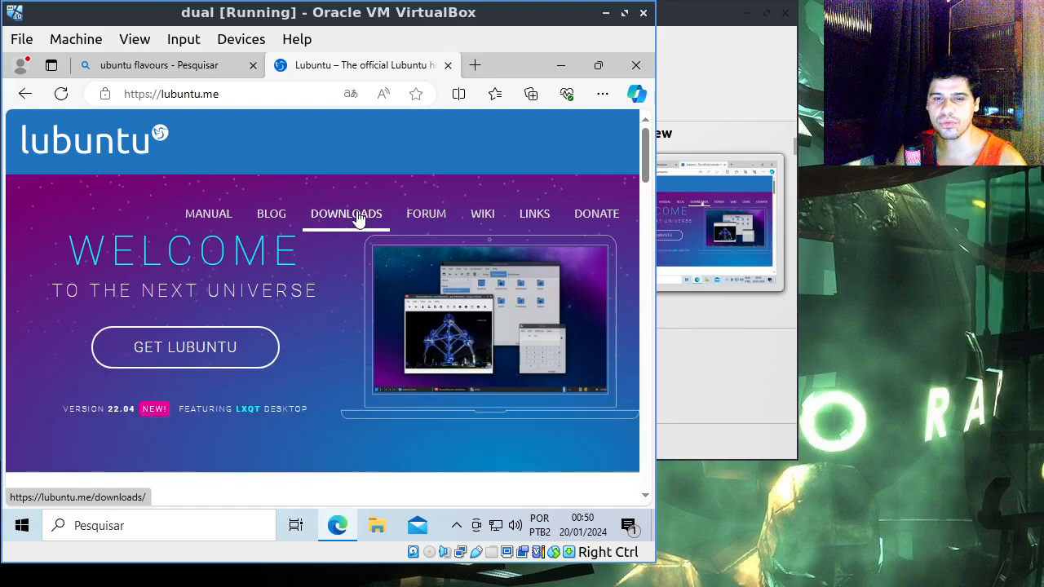
pyautogui.click(352, 219)
pyautogui.scroll(-1, 349, 229)
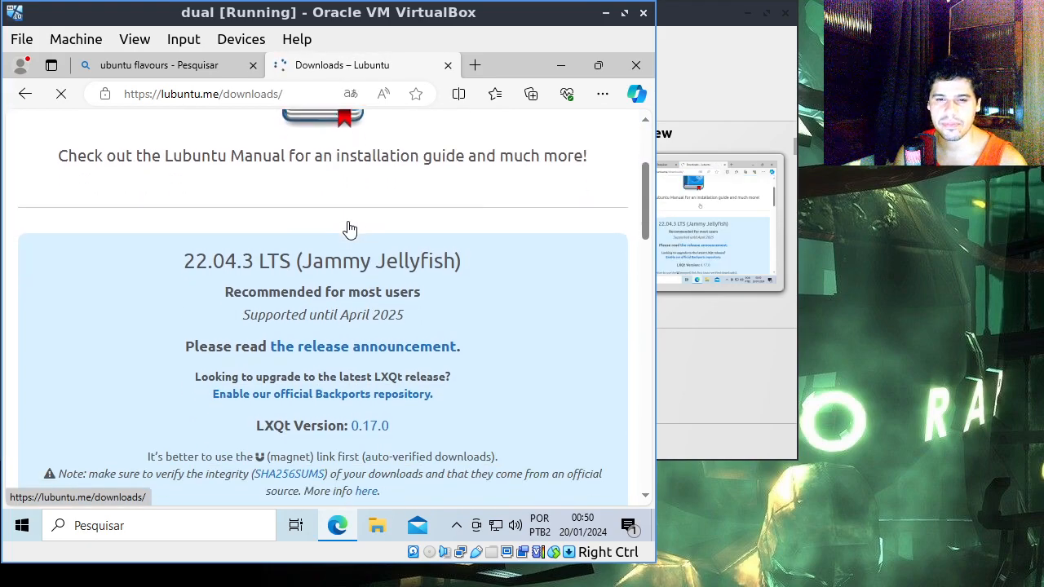
# Step: Start downloading the Lubuntu 22.04.3 LTS Desktop 64-bit ISO, cancel the download and dismiss the downloads list
pyautogui.moveTo(256, 260); pyautogui.dragTo(285, 260)
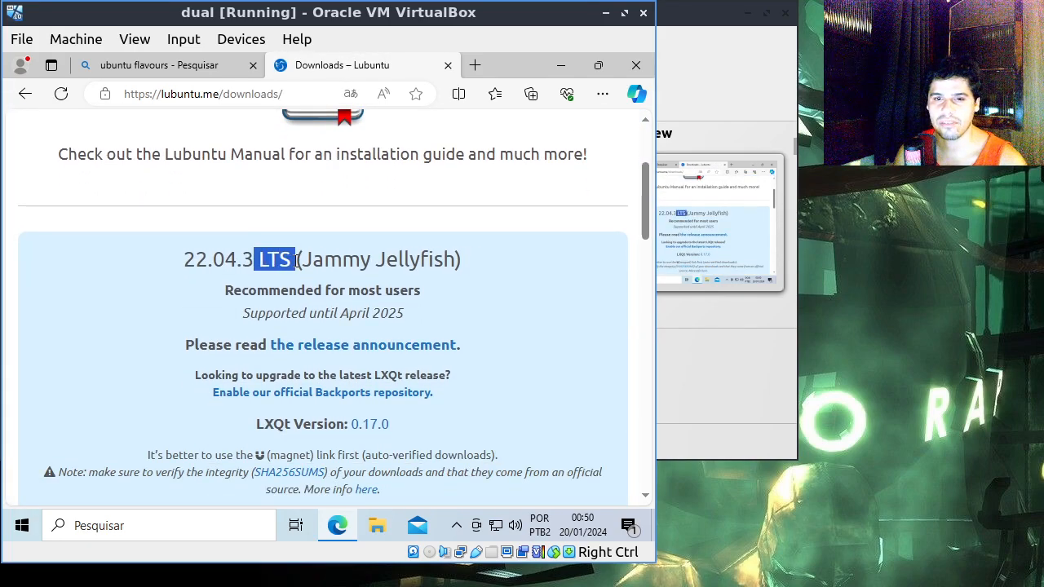
pyautogui.click(278, 269)
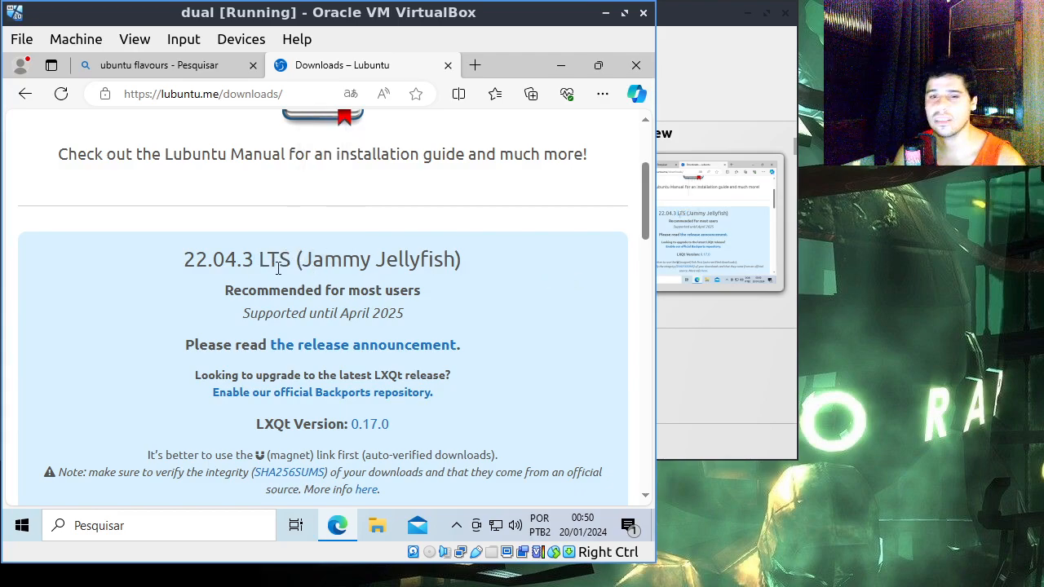
pyautogui.scroll(-1, 277, 269)
pyautogui.scroll(-1, 324, 251)
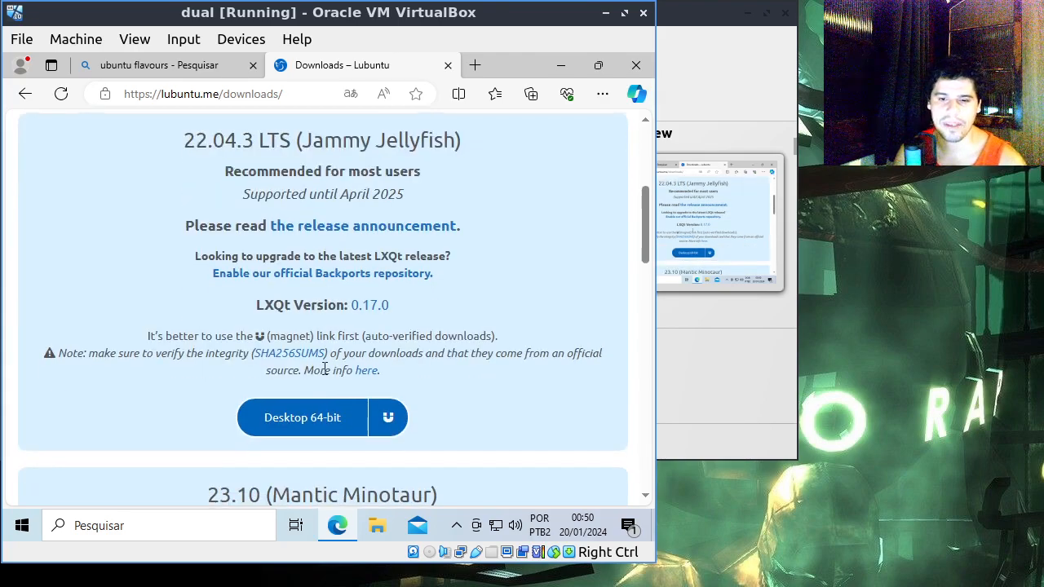
pyautogui.click(308, 419)
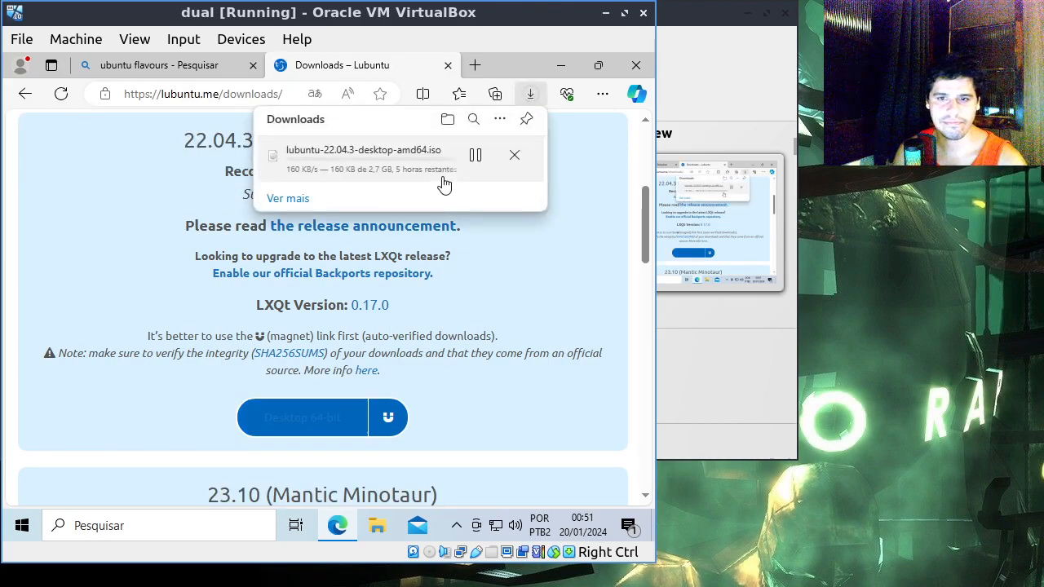
pyautogui.click(512, 157)
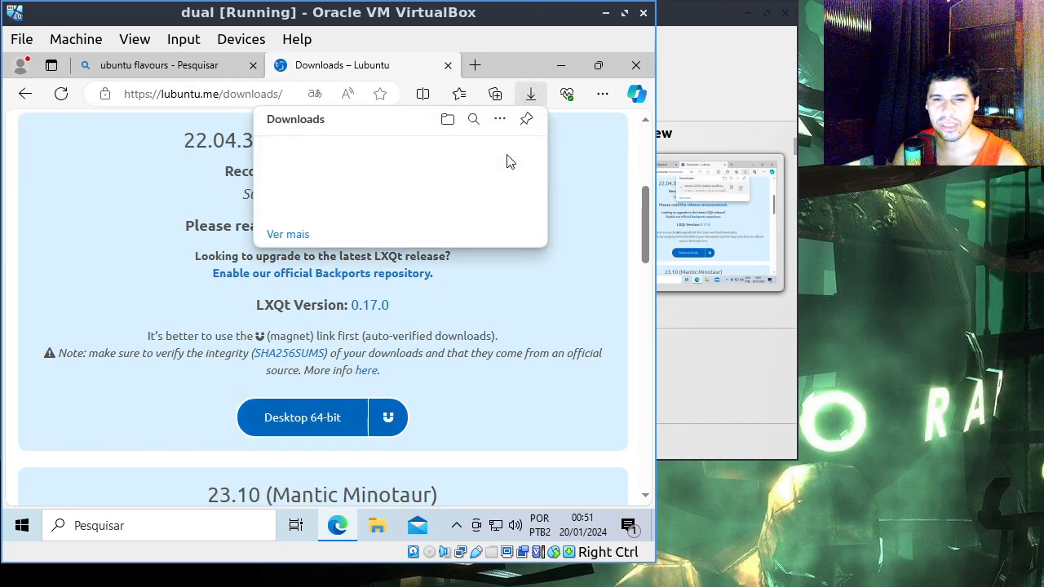
pyautogui.click(158, 215)
# Step: View the release cycle chart on the Lubuntu downloads page, return to the page's beginning and close the page
pyautogui.scroll(-10, 147, 221)
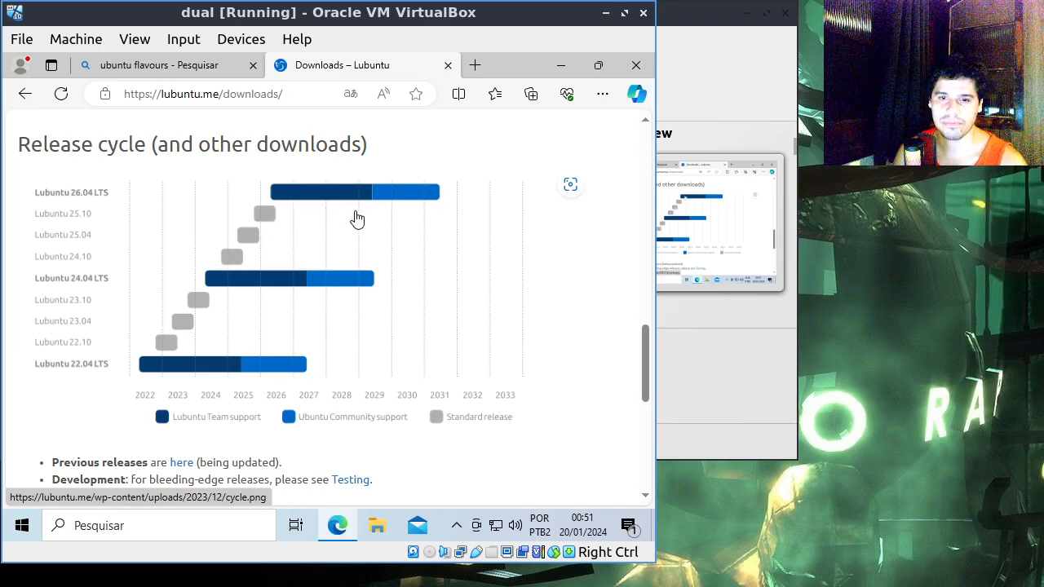
pyautogui.scroll(15, 328, 216)
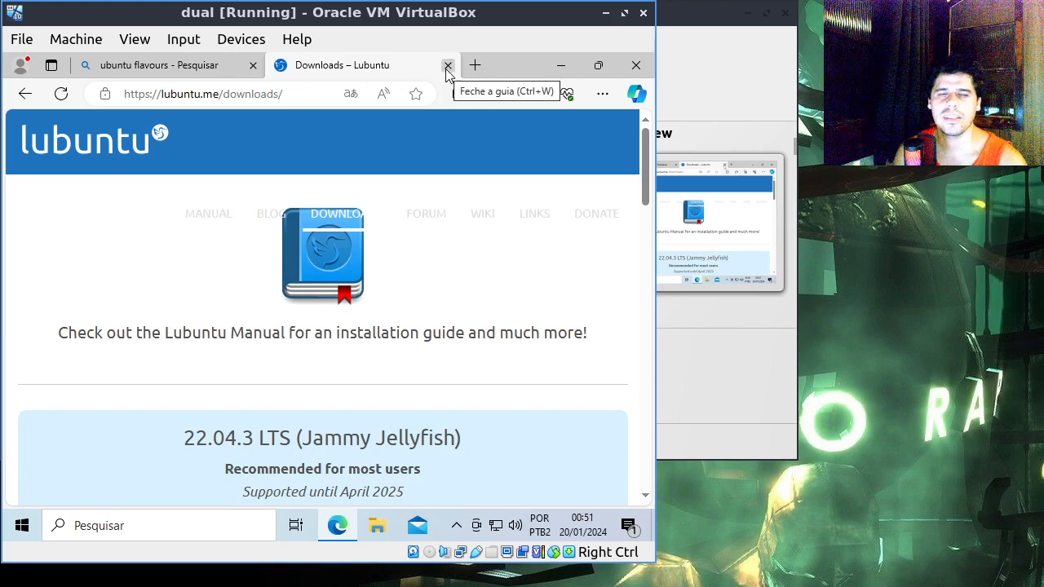
pyautogui.click(448, 65)
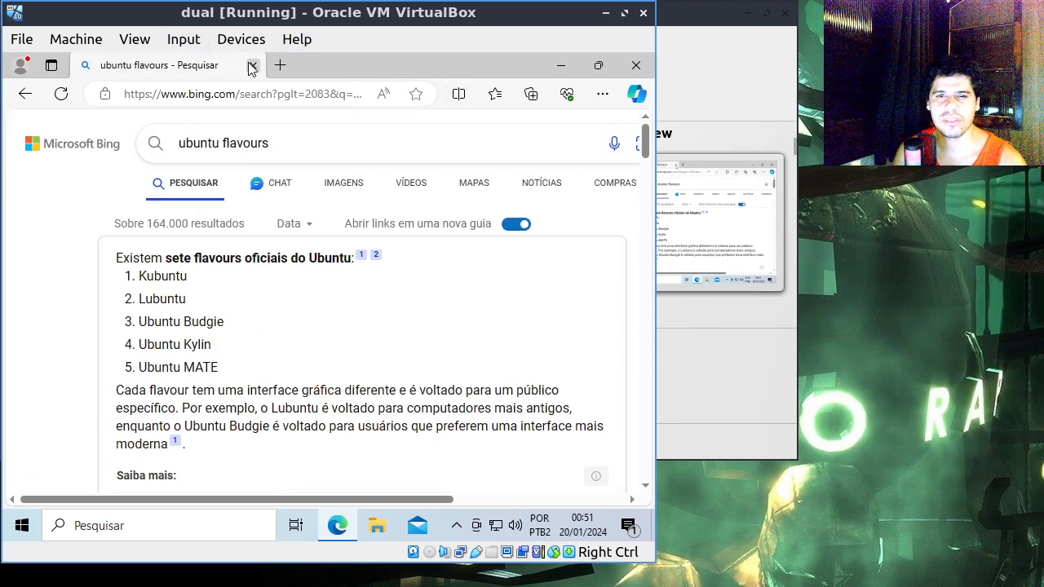
# Step: Search Bing for "rufus" and open the official Rufus website from the results
pyautogui.doubleClick(279, 145)
pyautogui.hotkey('ctrl', 'a')
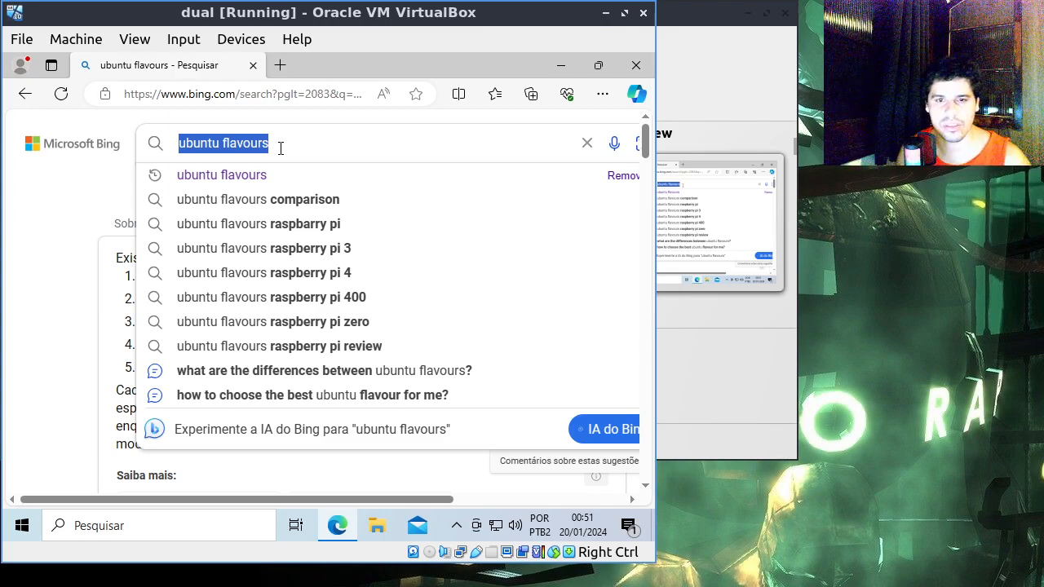
pyautogui.write('rufus')
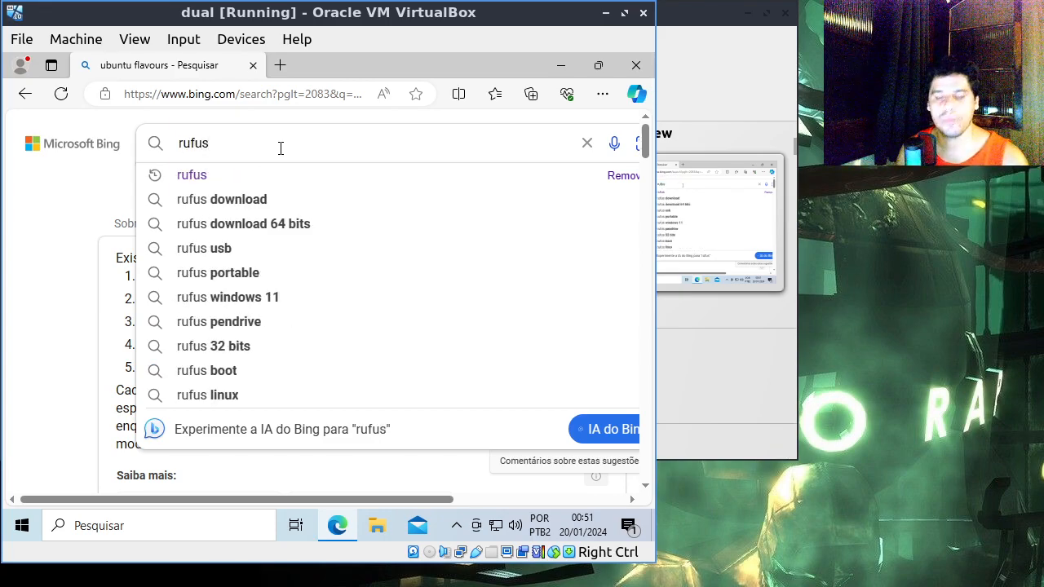
pyautogui.press('Return')
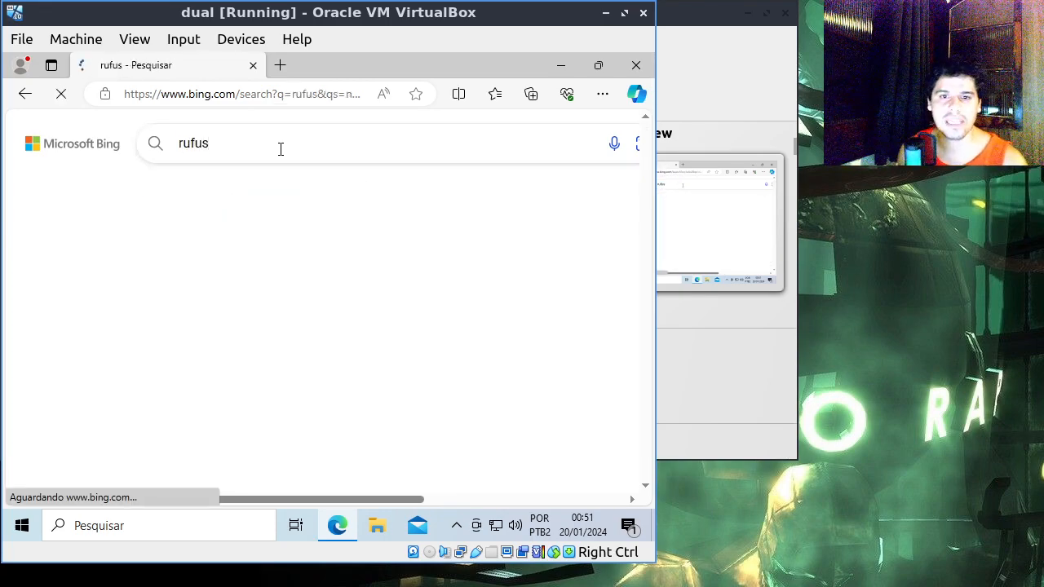
pyautogui.scroll(-2, 367, 237)
pyautogui.click(303, 256)
pyautogui.scroll(2, 231, 150)
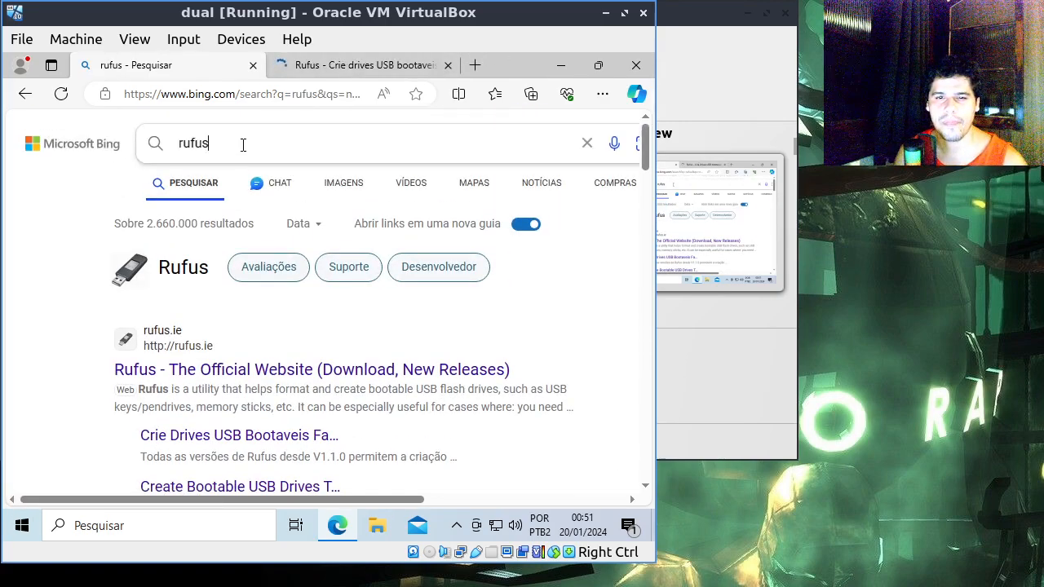
# Step: Search Bing for "balena etcher" and open the Etcher website at etcher.balena.io from the results
pyautogui.doubleClick(243, 145)
pyautogui.write('bale')
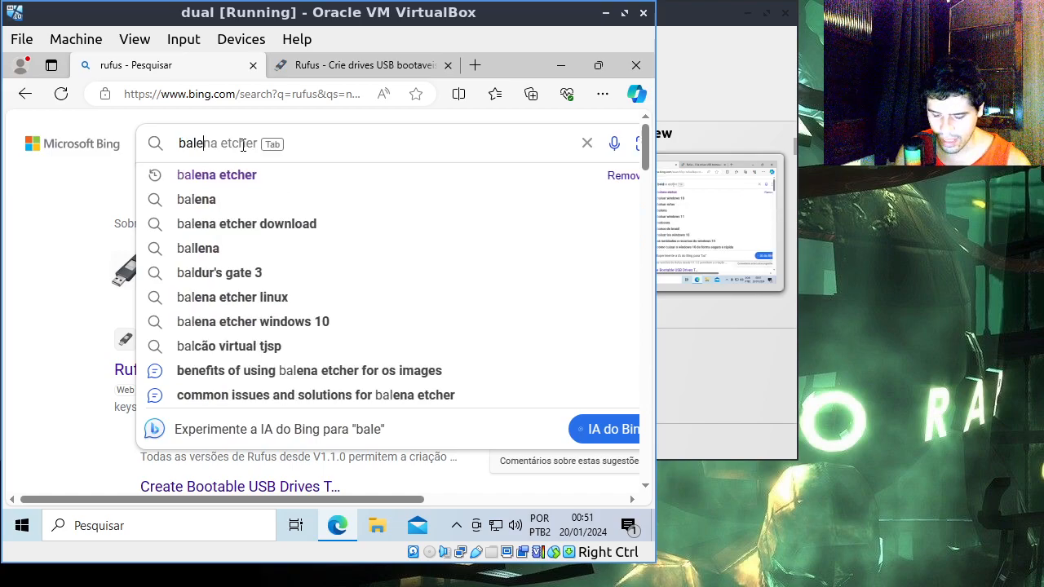
pyautogui.write('na etcher')
pyautogui.press('Return')
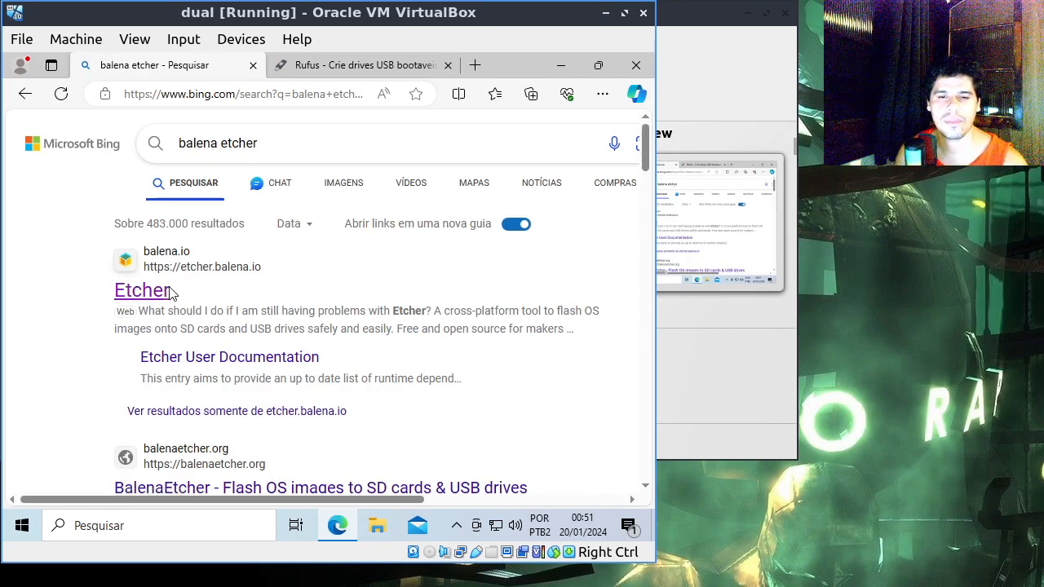
pyautogui.click(160, 292)
# Step: Examine the Rufus website down to its list of latest downloads and return to the tool's description
pyautogui.click(445, 71)
pyautogui.scroll(-4, 454, 281)
pyautogui.scroll(-6, 351, 261)
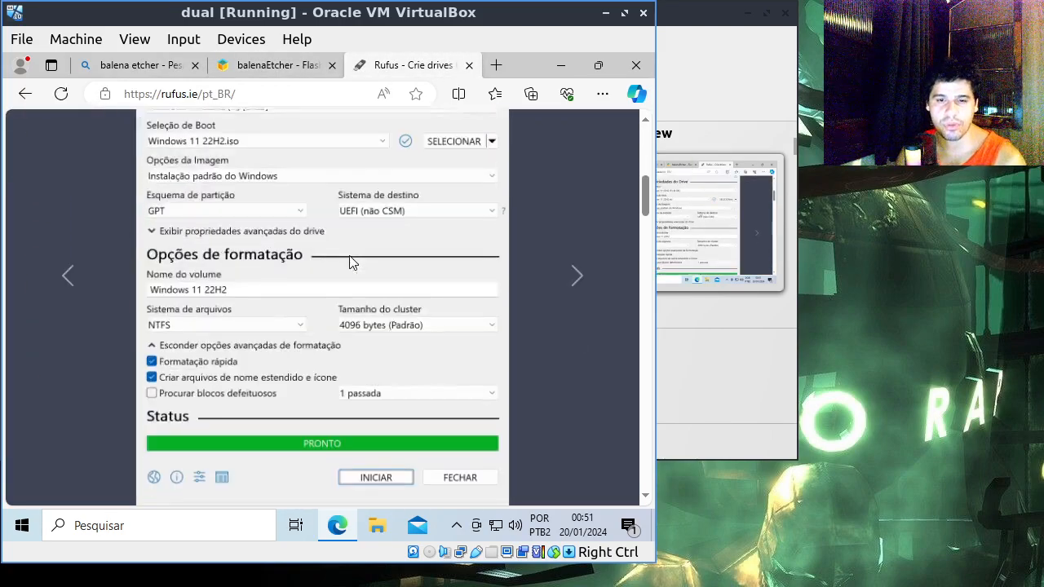
pyautogui.scroll(-3, 349, 261)
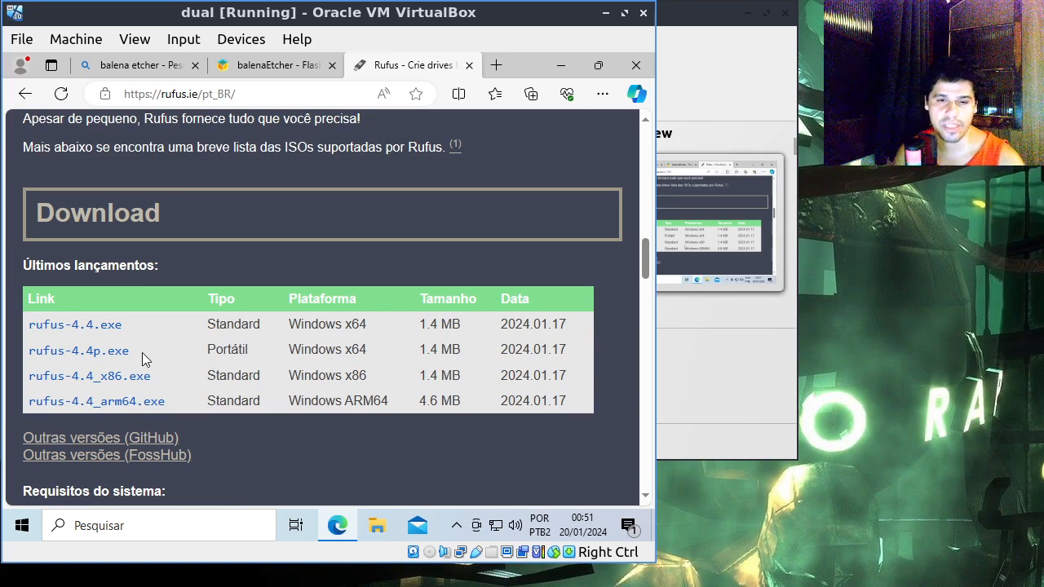
pyautogui.scroll(4, 464, 357)
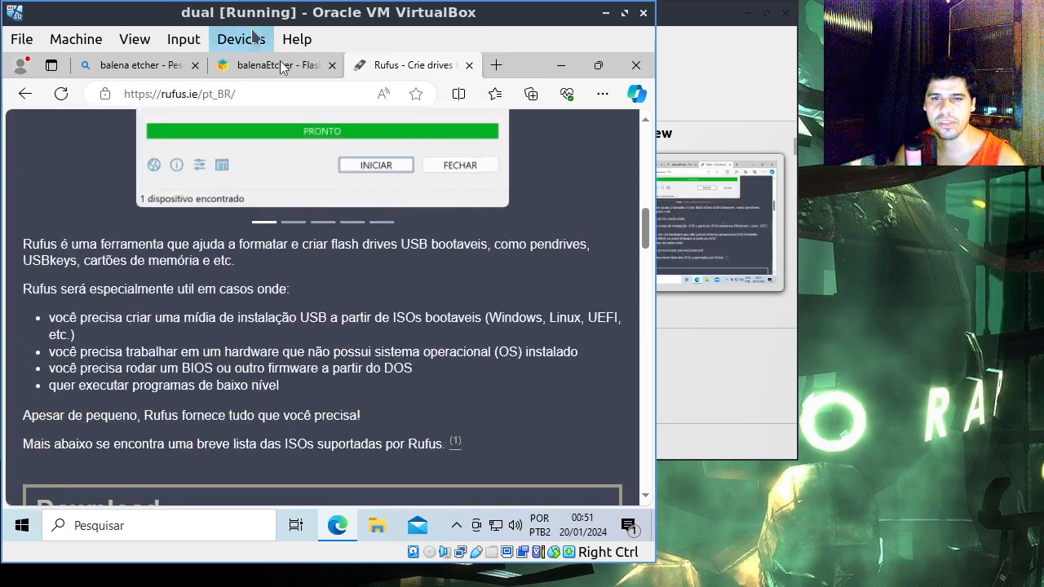
# Step: Look at the download option on the balenaEtcher website and close all open browser pages
pyautogui.click(271, 65)
pyautogui.scroll(-2, 335, 326)
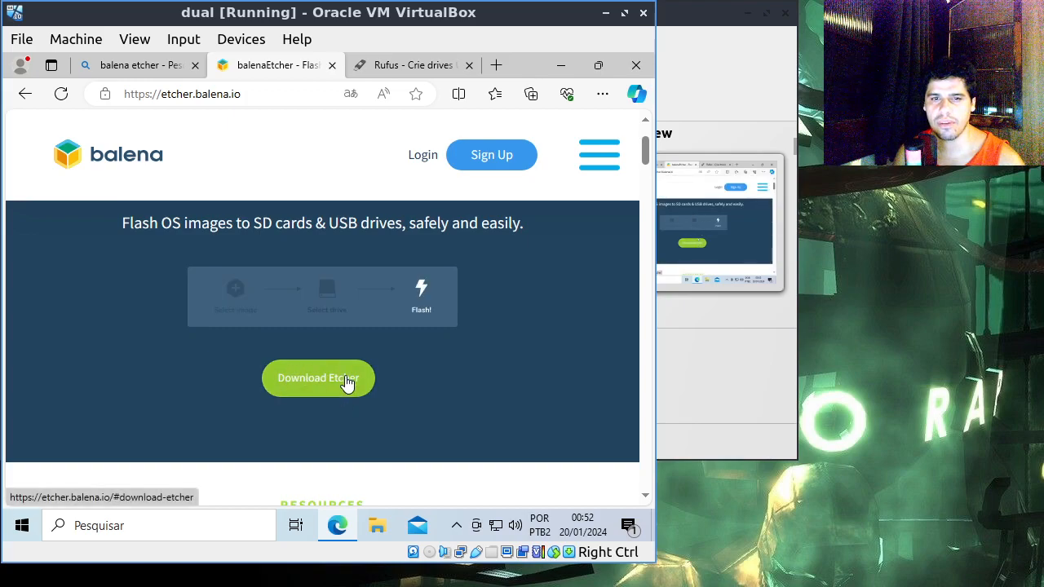
pyautogui.click(332, 66)
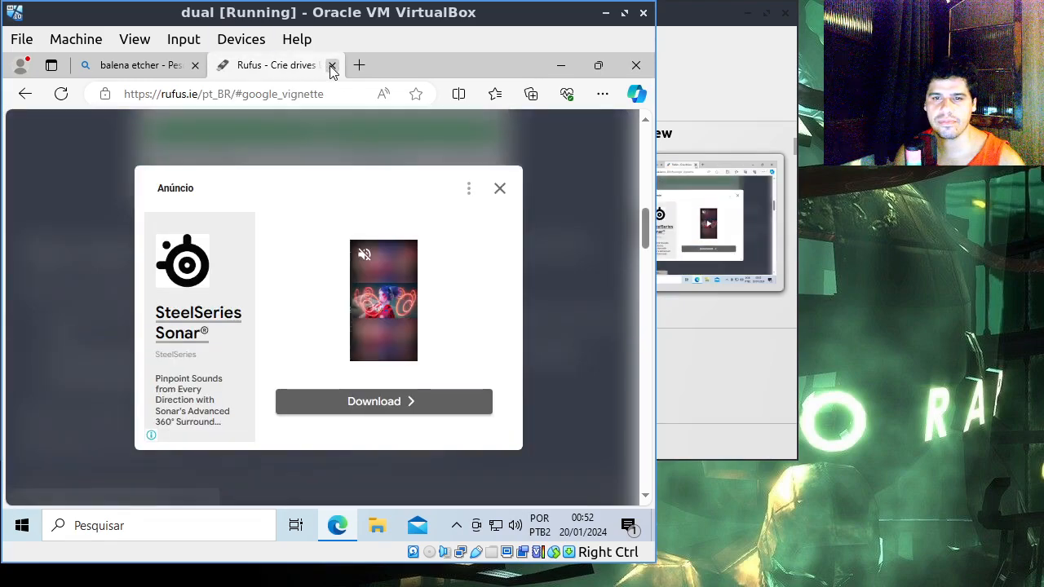
pyautogui.click(331, 65)
pyautogui.click(253, 66)
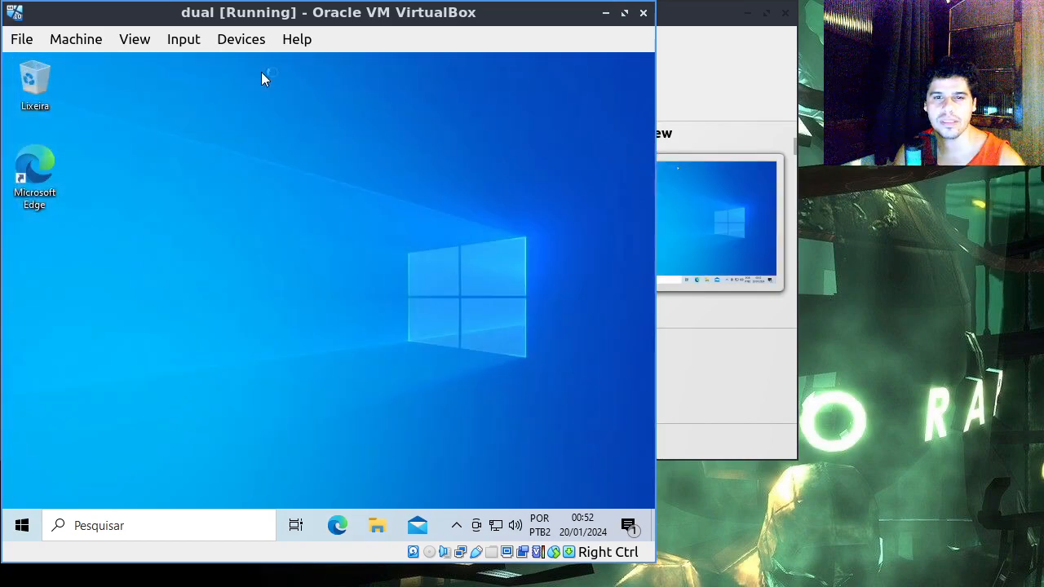
# Step: Open the Downloads folder in File Explorer and launch rufus-4.4 from it
pyautogui.click(377, 526)
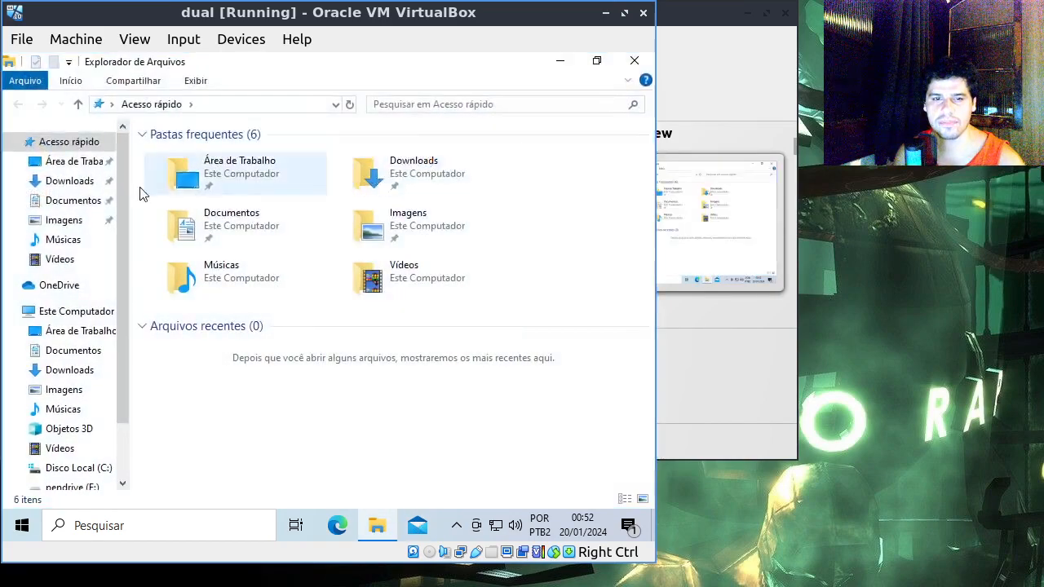
pyautogui.click(72, 181)
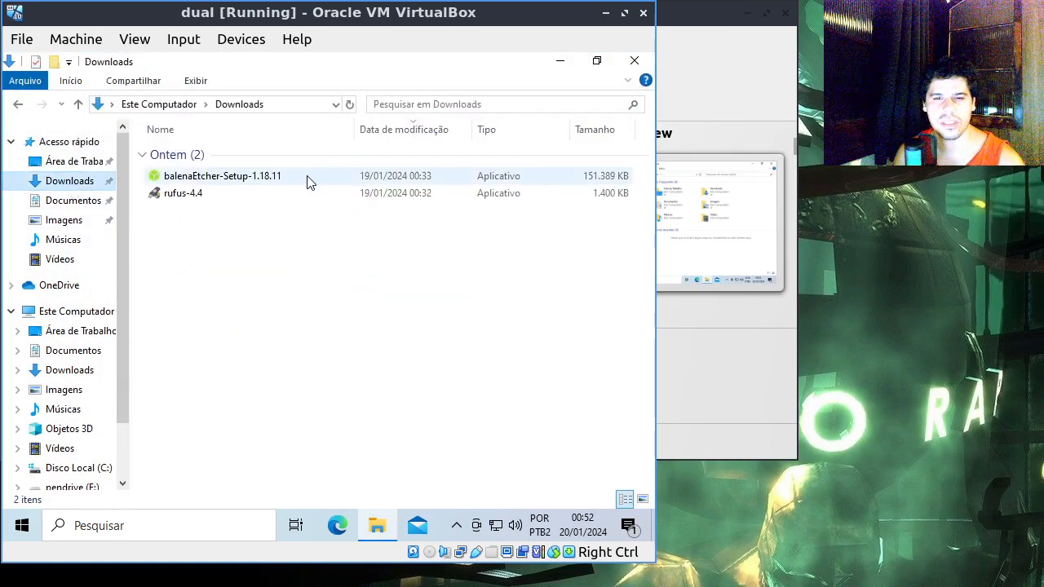
pyautogui.click(254, 186)
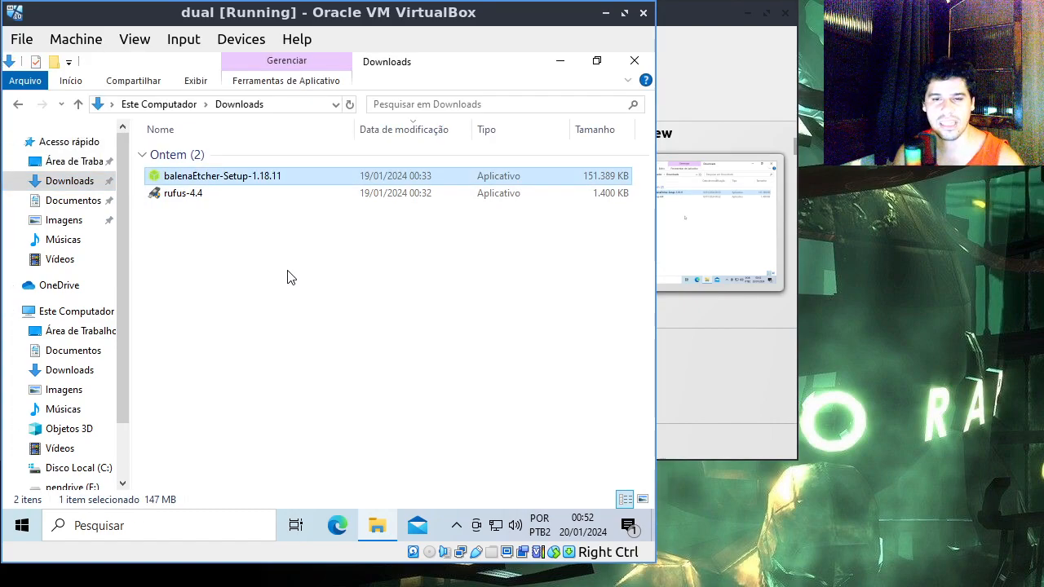
pyautogui.click(196, 196)
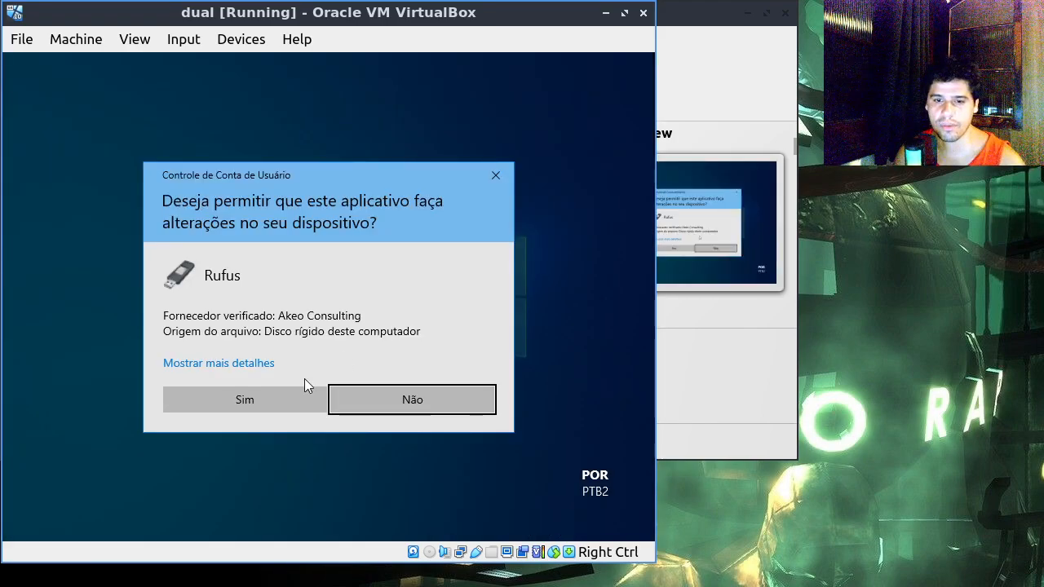
pyautogui.click(290, 398)
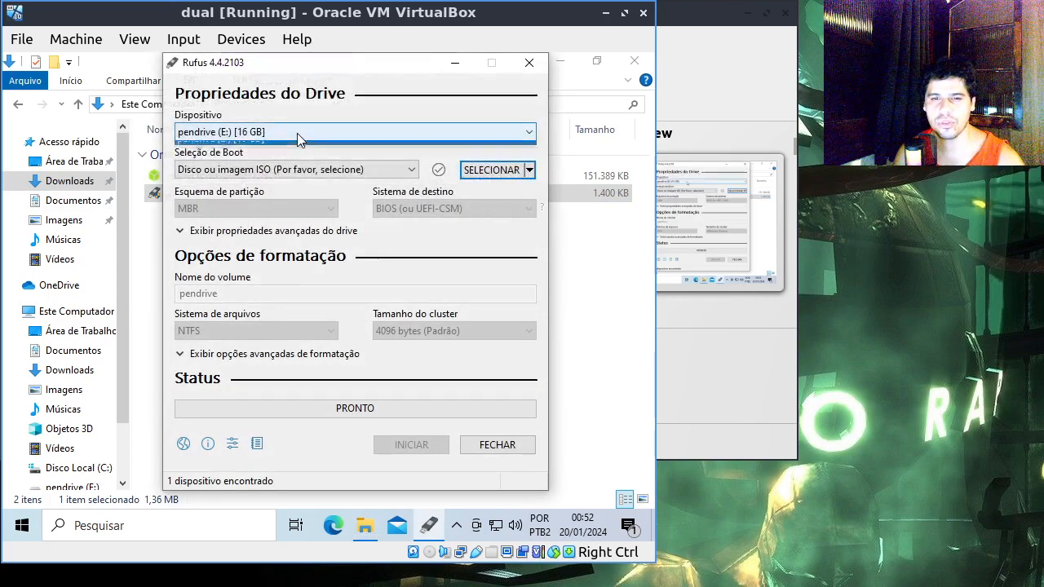
pyautogui.click(297, 135)
pyautogui.click(408, 146)
pyautogui.click(493, 170)
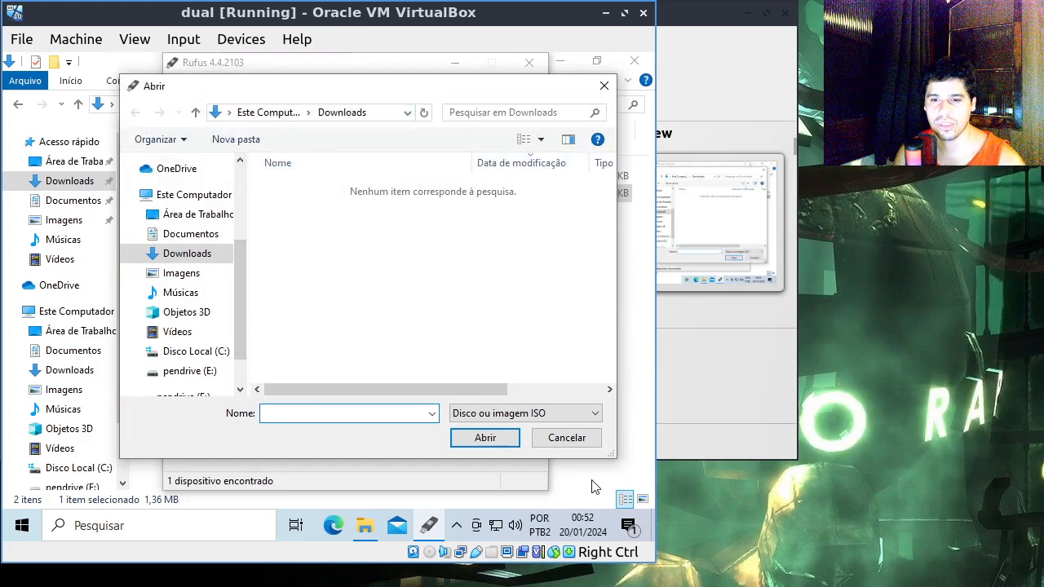
pyautogui.click(571, 443)
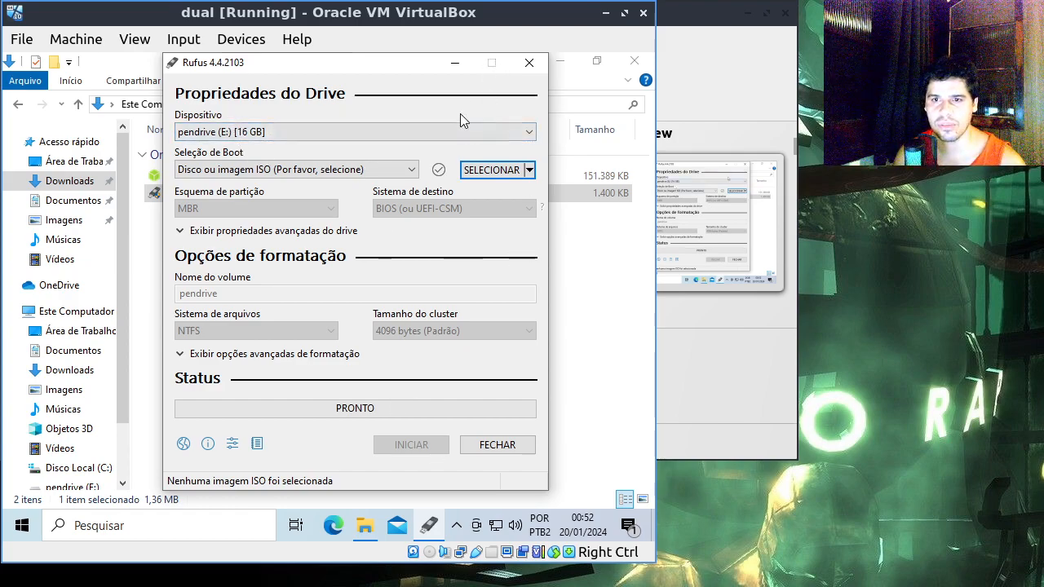
pyautogui.click(530, 63)
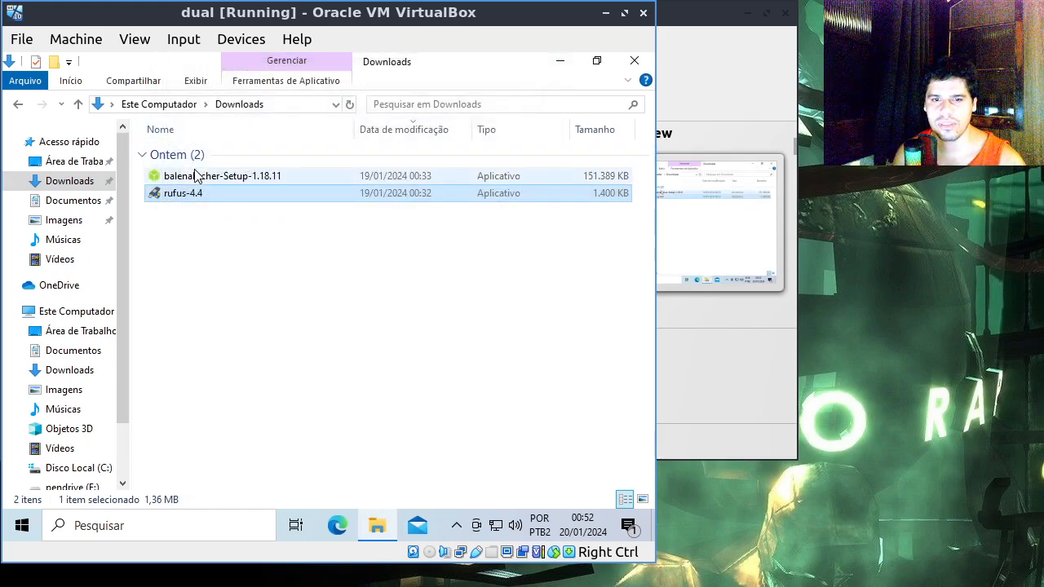
# Step: Search Windows for "balena" and launch the balenaEtcher application
pyautogui.click(408, 449)
pyautogui.press('super')
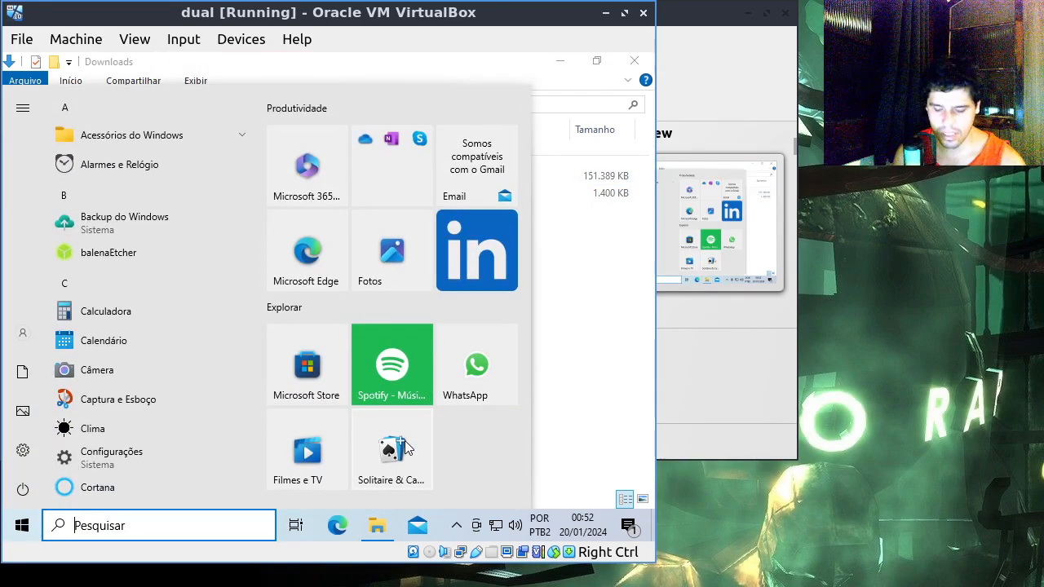
pyautogui.write('balena')
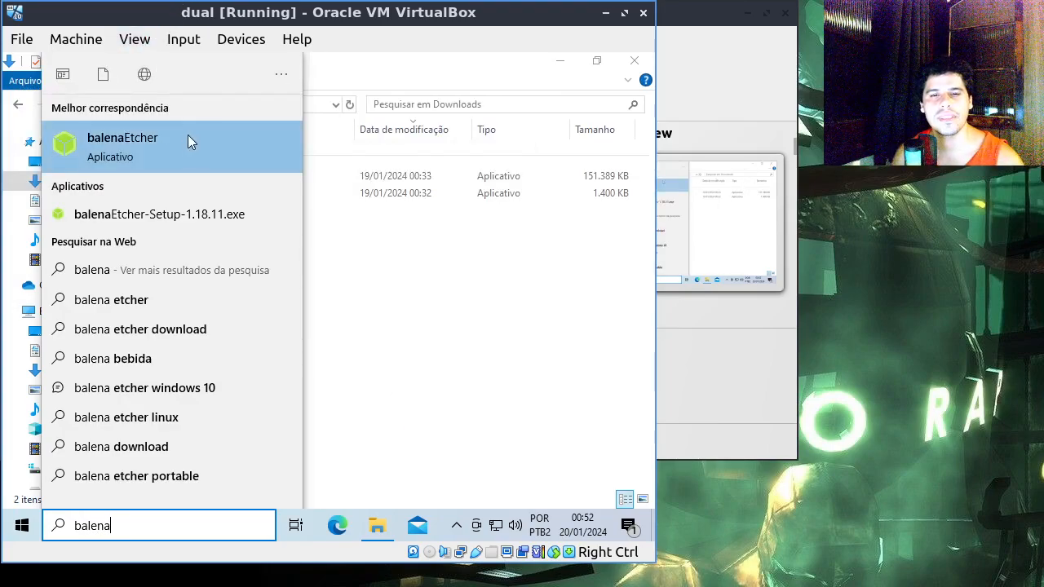
pyautogui.click(164, 145)
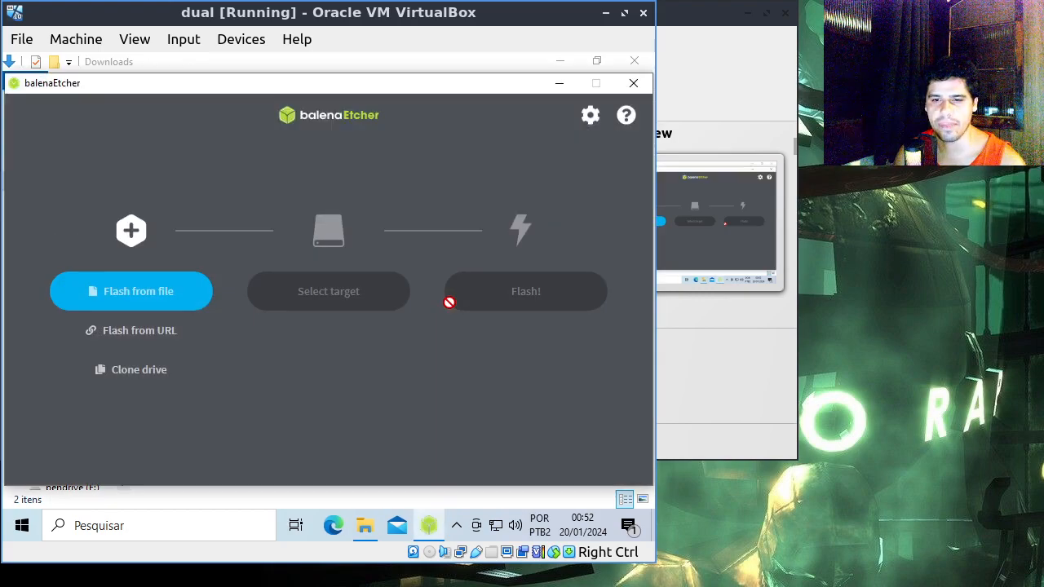
# Step: Open and cancel balenaEtcher's image file selection, close the application and select balenaEtcher-Setup-1.18.11 in the Downloads folder
pyautogui.click(151, 281)
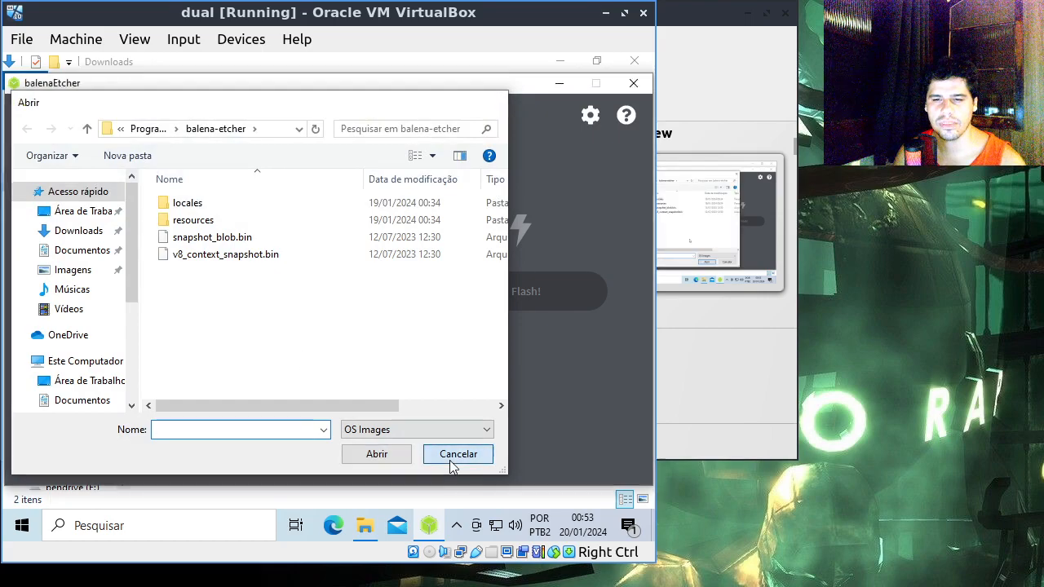
pyautogui.click(453, 461)
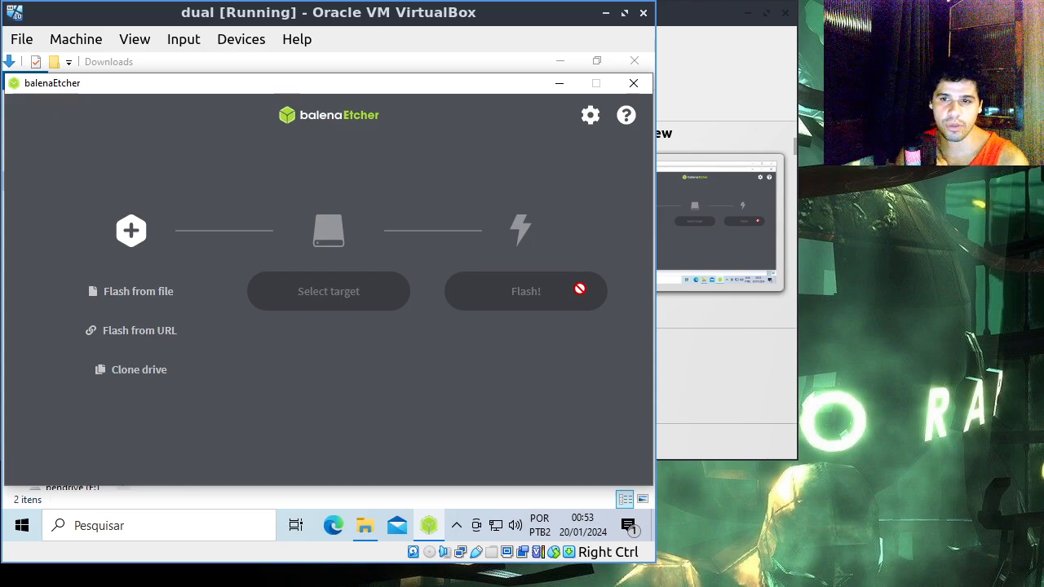
pyautogui.click(634, 82)
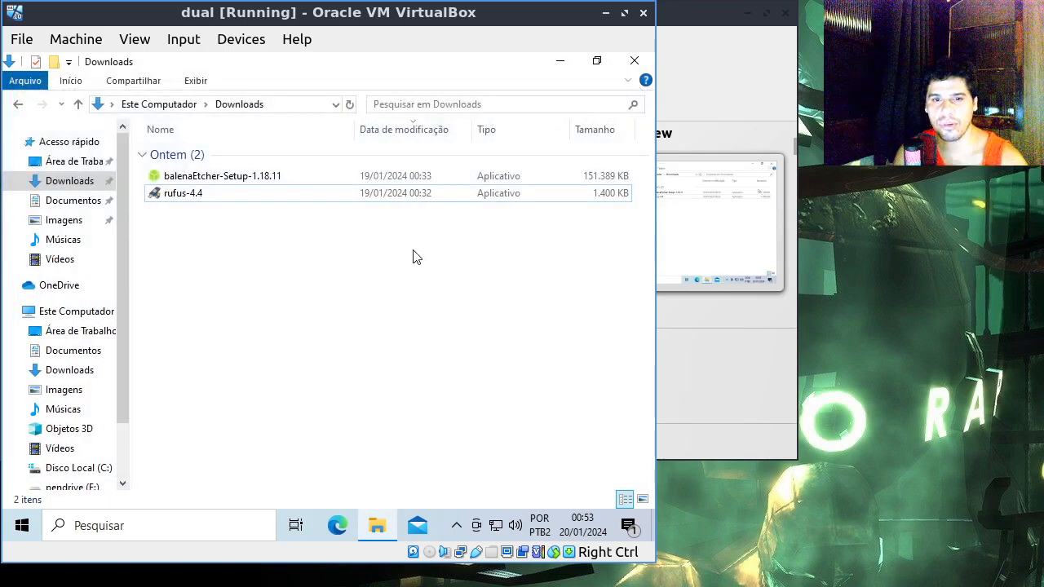
pyautogui.click(202, 186)
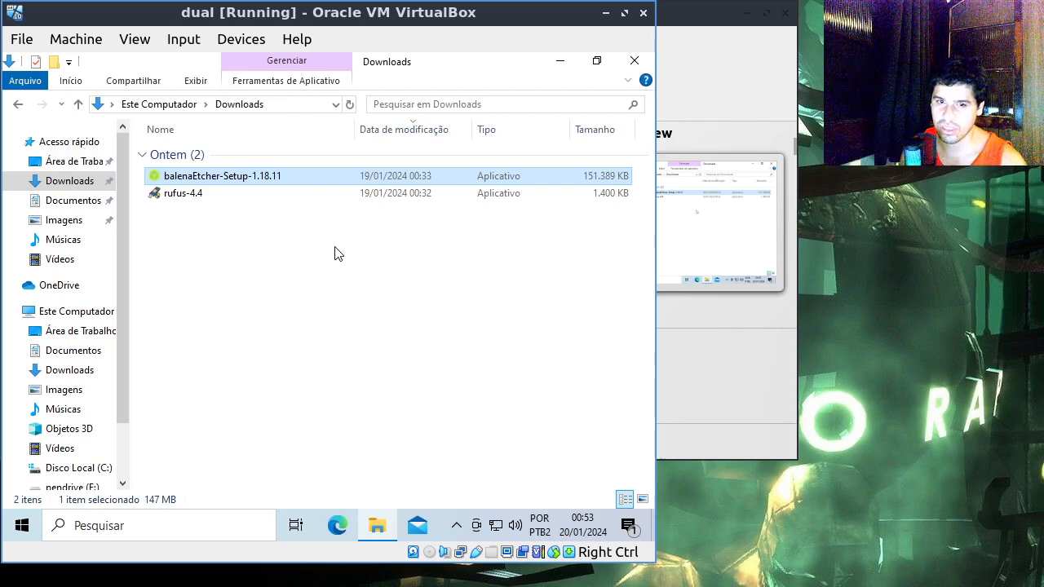
pyautogui.click(212, 200)
pyautogui.click(233, 176)
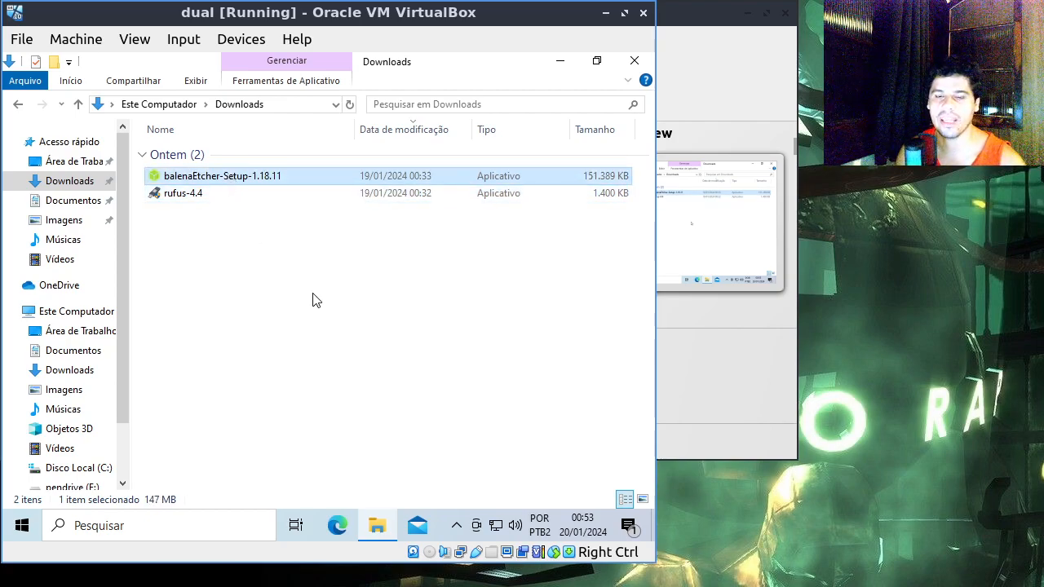
pyautogui.click(317, 300)
pyautogui.click(222, 178)
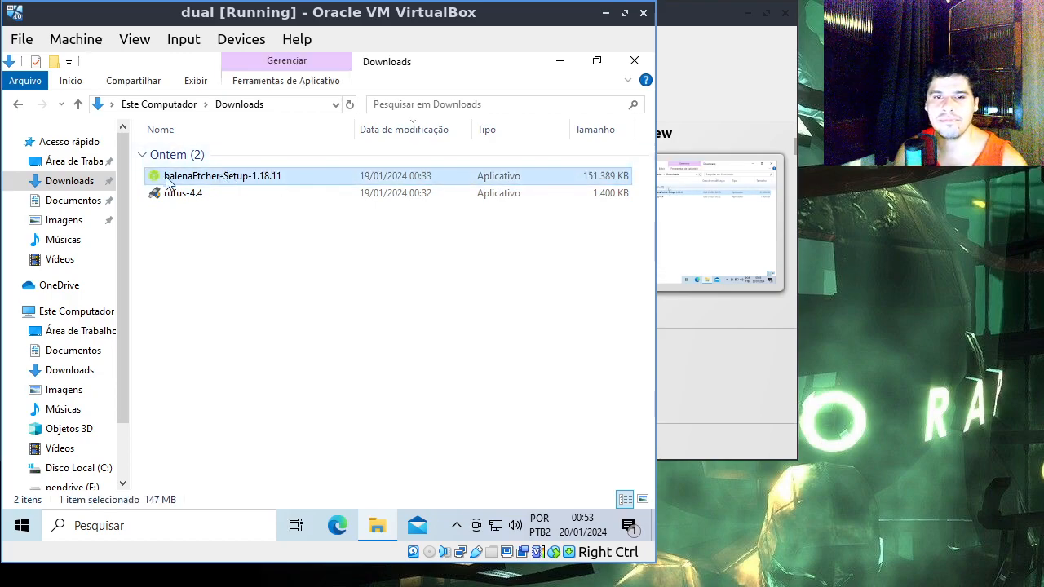
# Step: Close the Downloads window and shut down Windows in the virtual machine
pyautogui.click(633, 64)
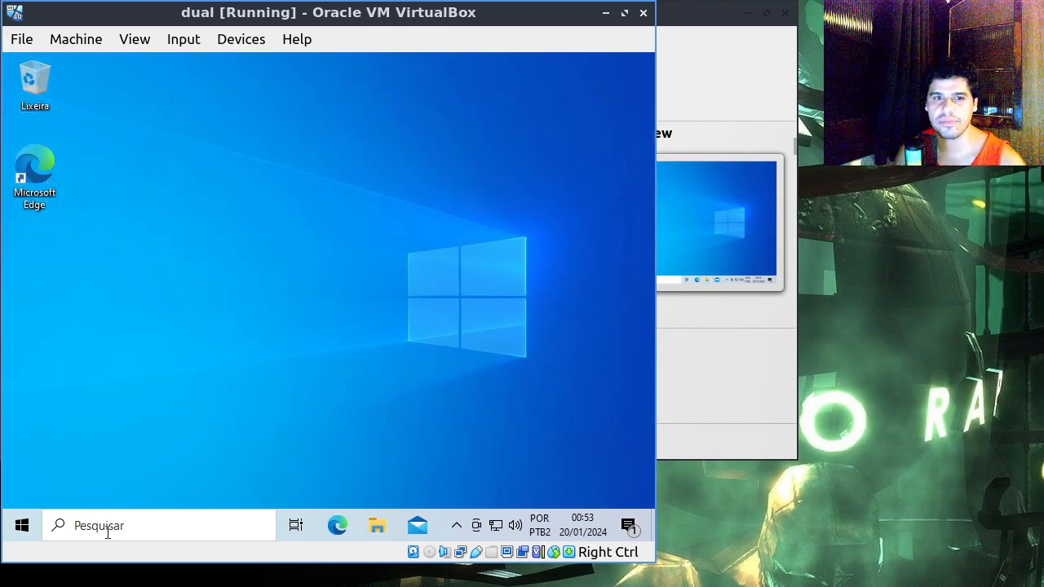
pyautogui.click(21, 526)
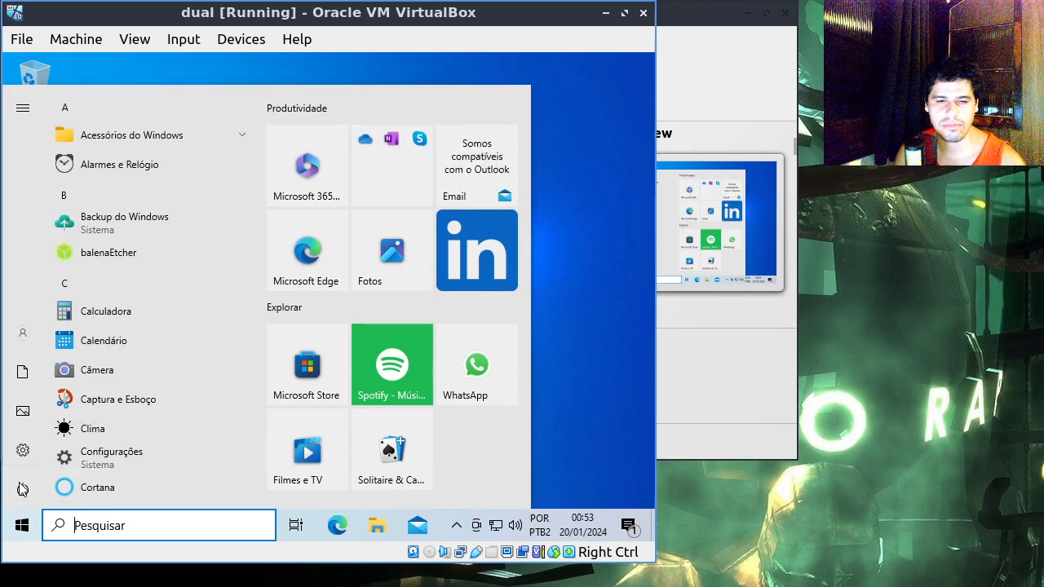
pyautogui.moveTo(22, 489)
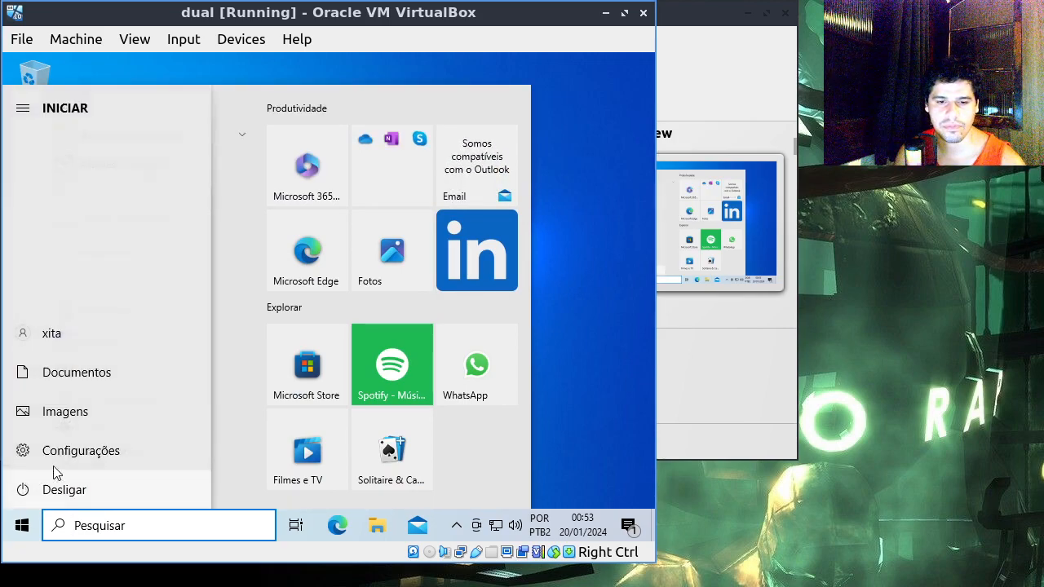
pyautogui.click(90, 496)
pyautogui.click(69, 426)
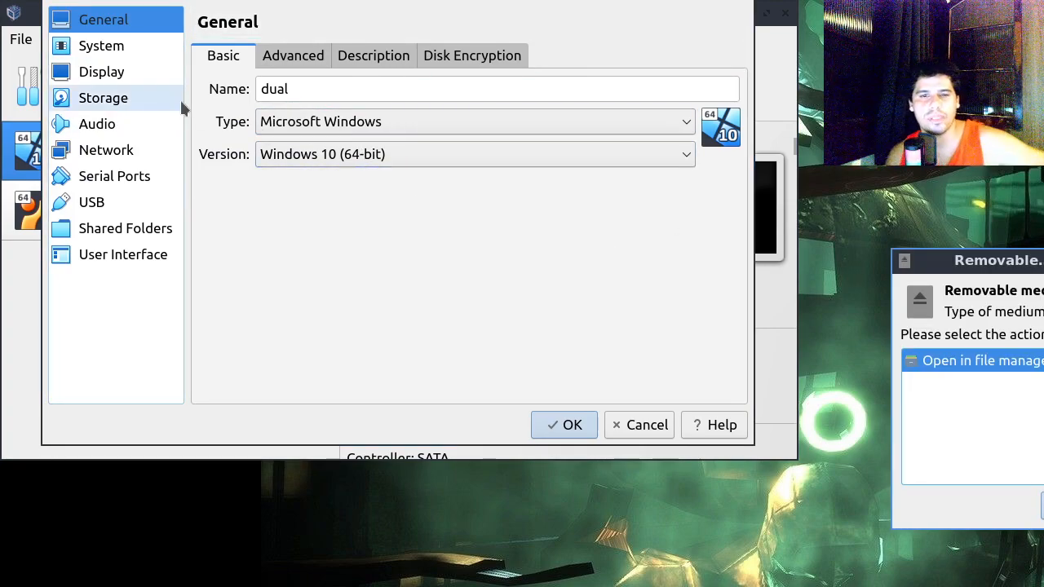
# Step: Dismiss the removable medium prompt and attach the lubuntu-22.04.3-desktop ISO to the dual machine's empty optical drive
pyautogui.click(1043, 505)
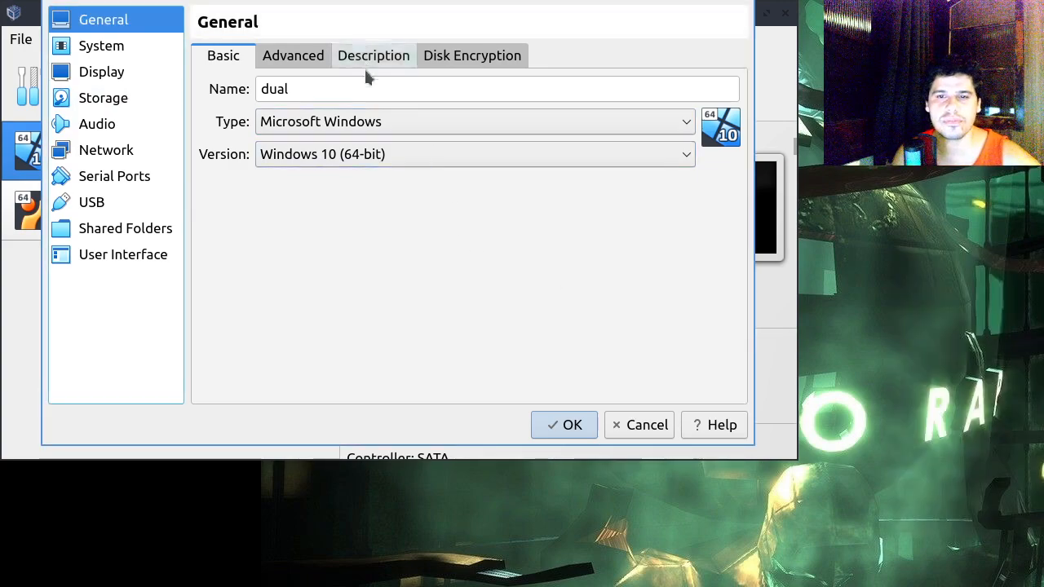
pyautogui.click(128, 100)
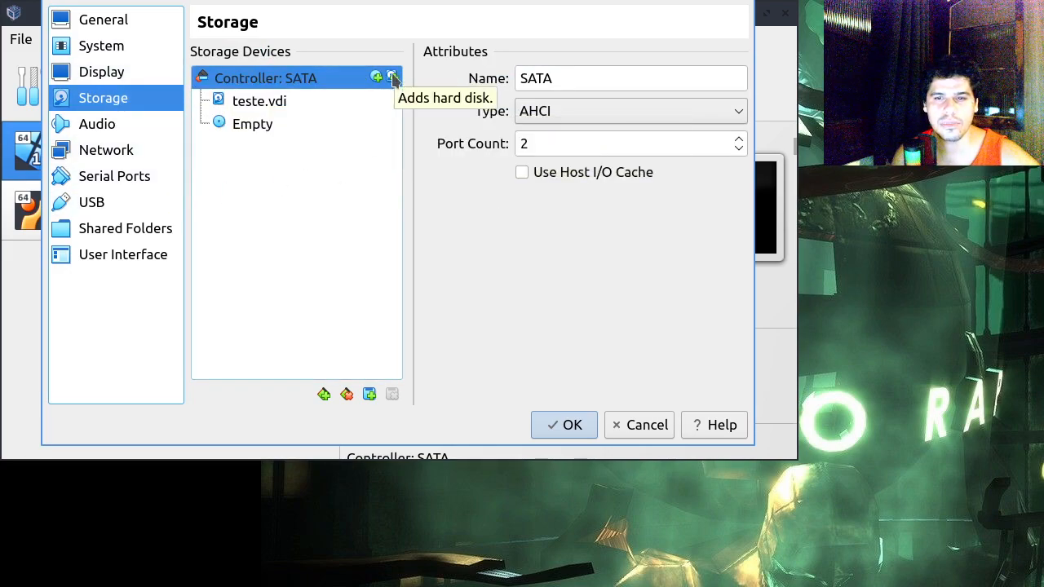
pyautogui.click(332, 104)
pyautogui.click(297, 127)
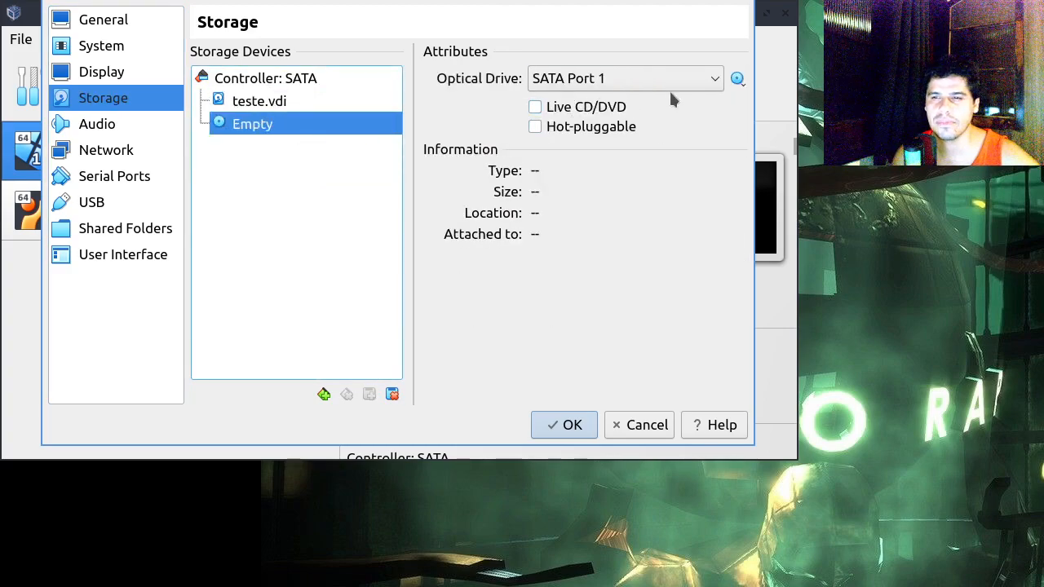
pyautogui.click(737, 79)
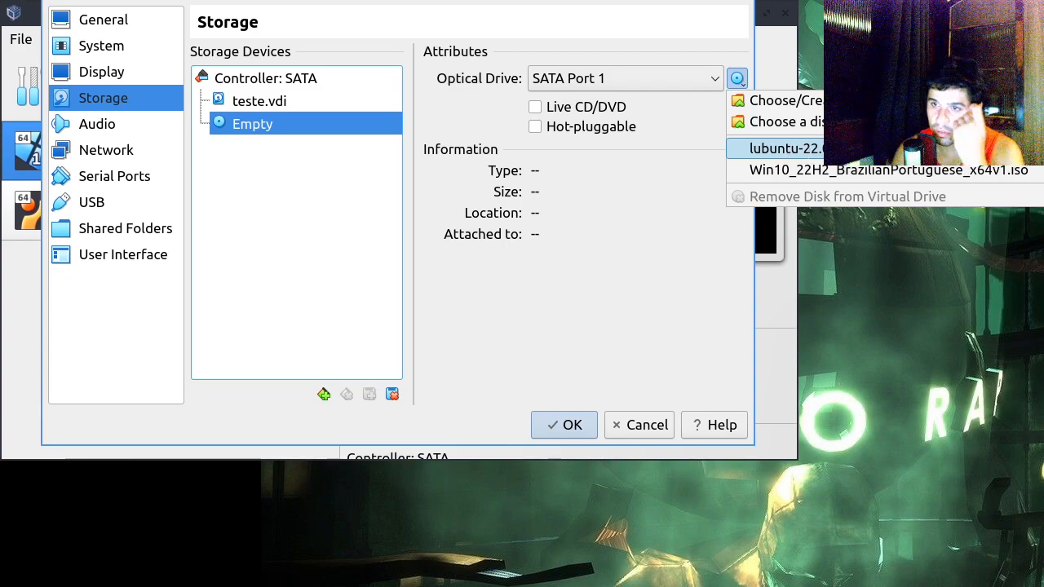
pyautogui.click(785, 148)
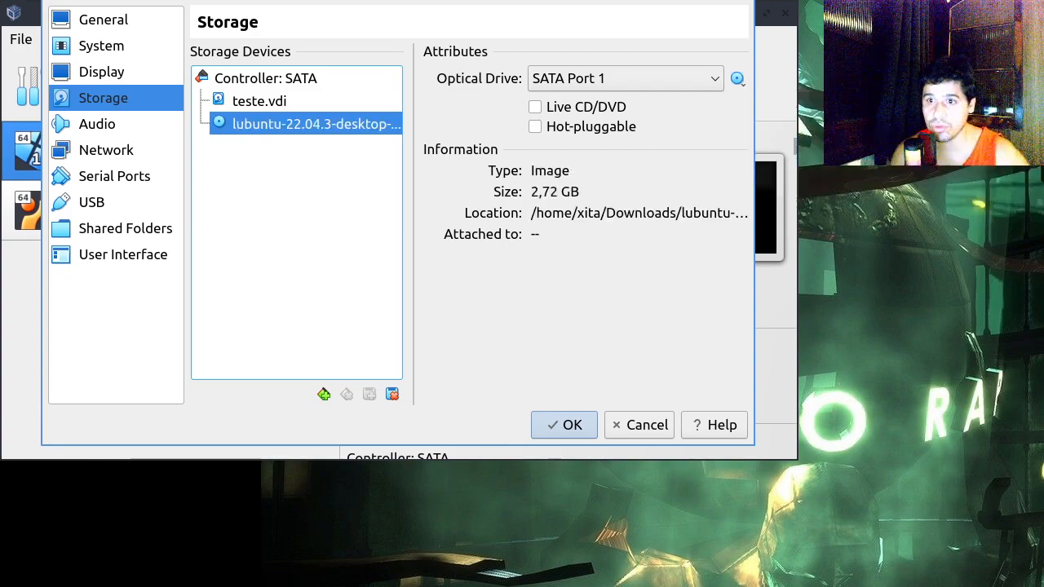
pyautogui.click(552, 420)
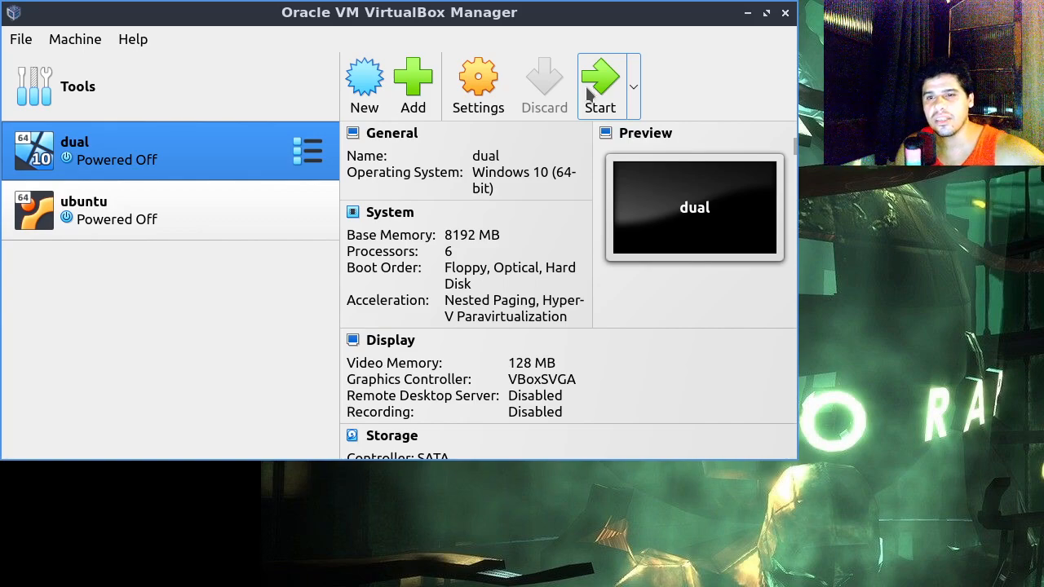
# Step: Start the dual virtual machine and boot the "Try or Install Lubuntu" entry from GRUB
pyautogui.click(617, 92)
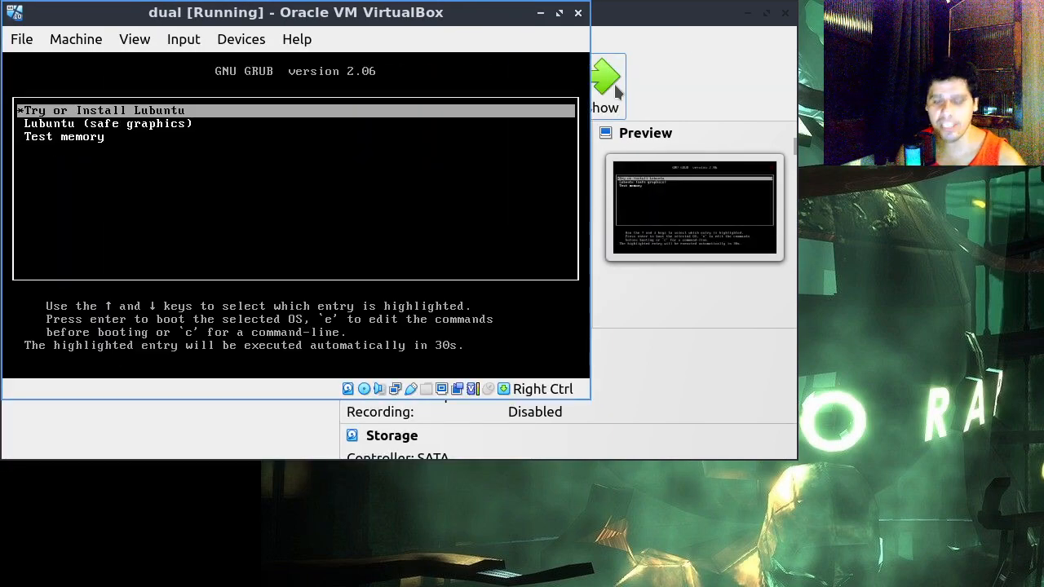
pyautogui.press('Down')
pyautogui.press('Up')
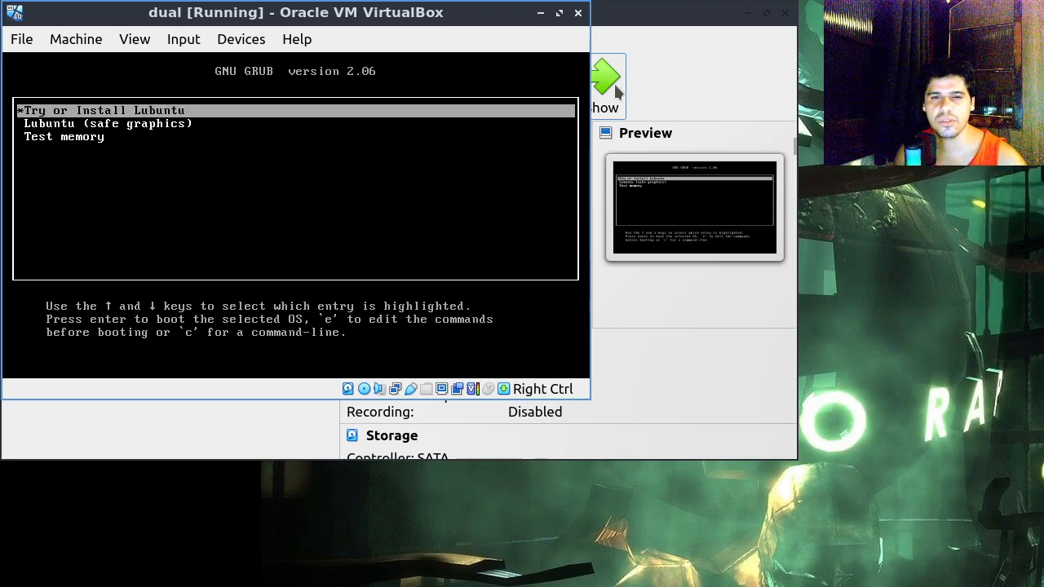
pyautogui.press('Down')
pyautogui.press('Up')
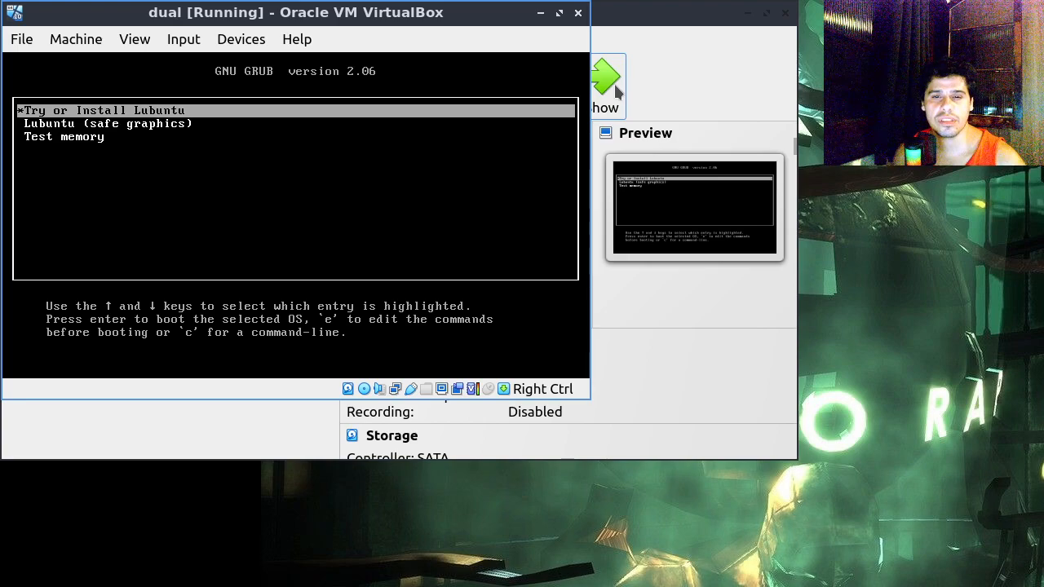
pyautogui.press('Return')
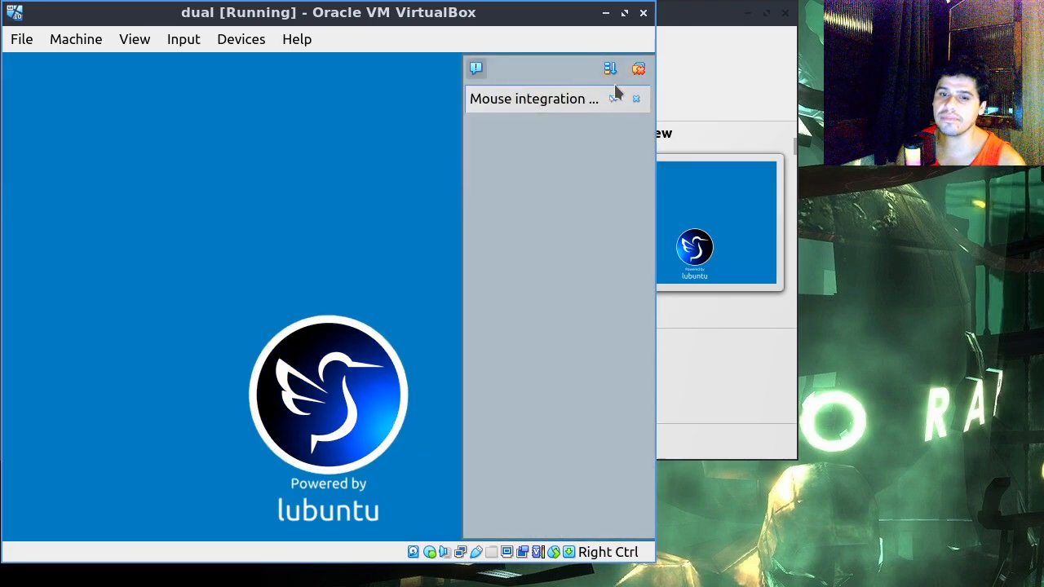
# Step: Dismiss the mouse integration message and both lxqt-powermanagement notifications
pyautogui.click(635, 99)
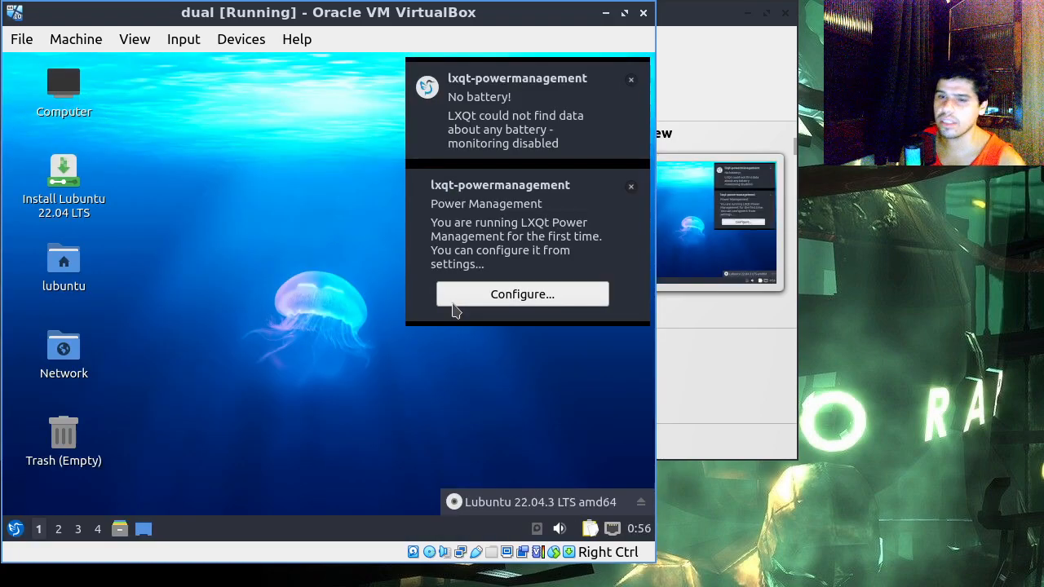
pyautogui.click(630, 80)
pyautogui.click(631, 79)
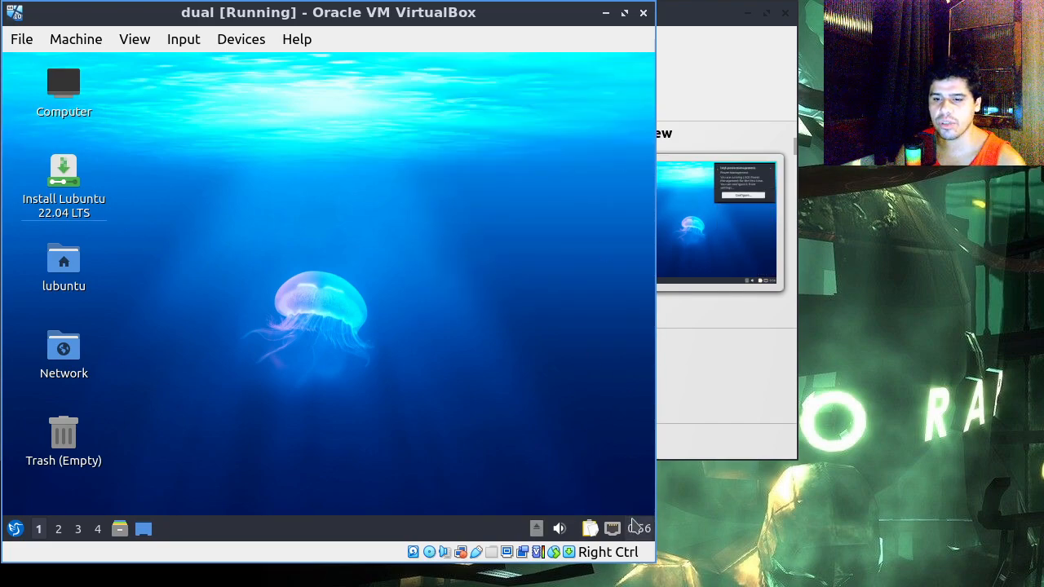
pyautogui.moveTo(619, 531)
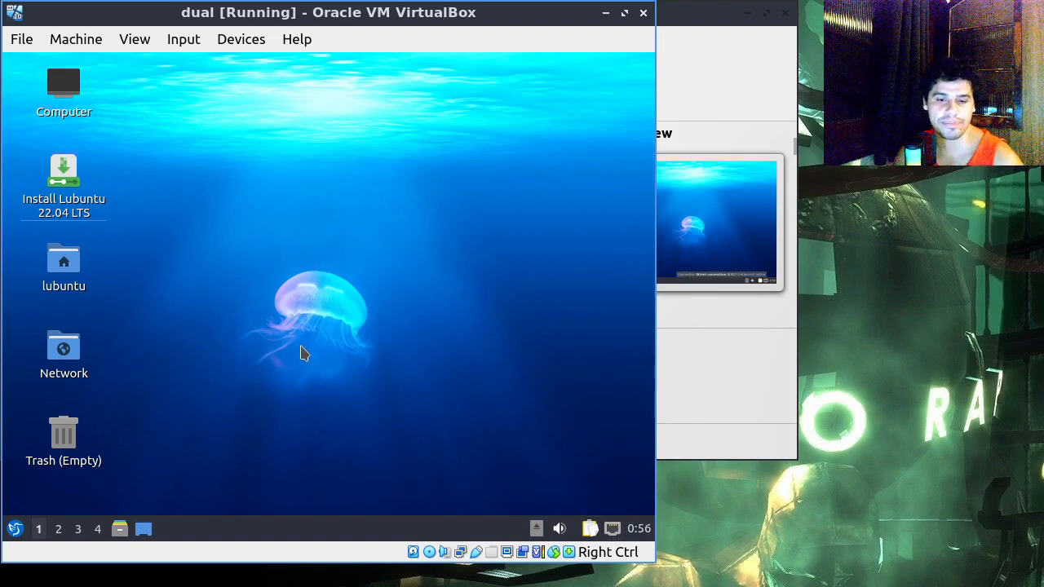
# Step: Open a terminal in the live session and try to install GParted with "apt install gparted"
pyautogui.hotkey('ctrl', 'alt', 't')
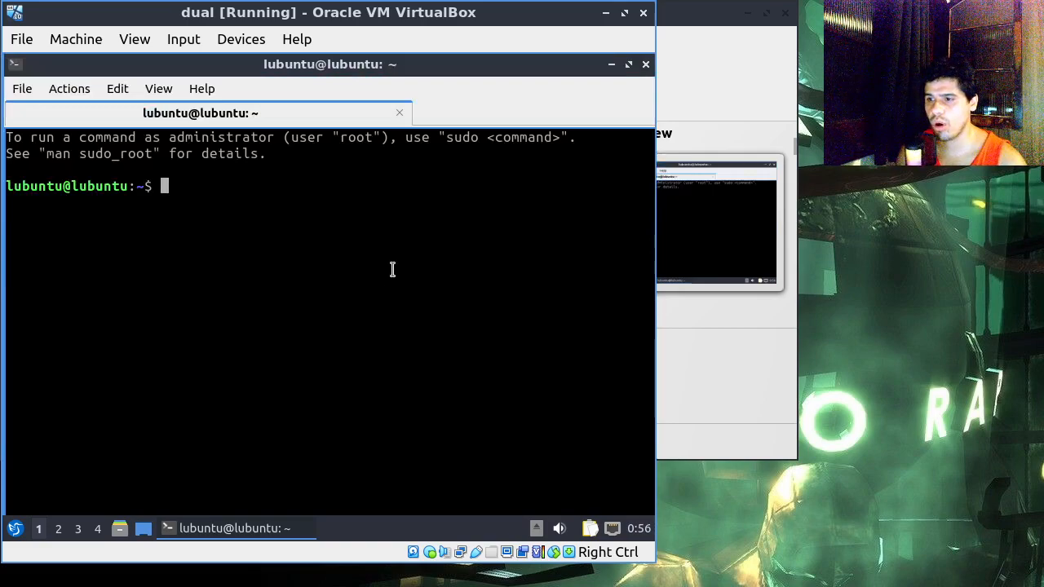
pyautogui.write('apt install')
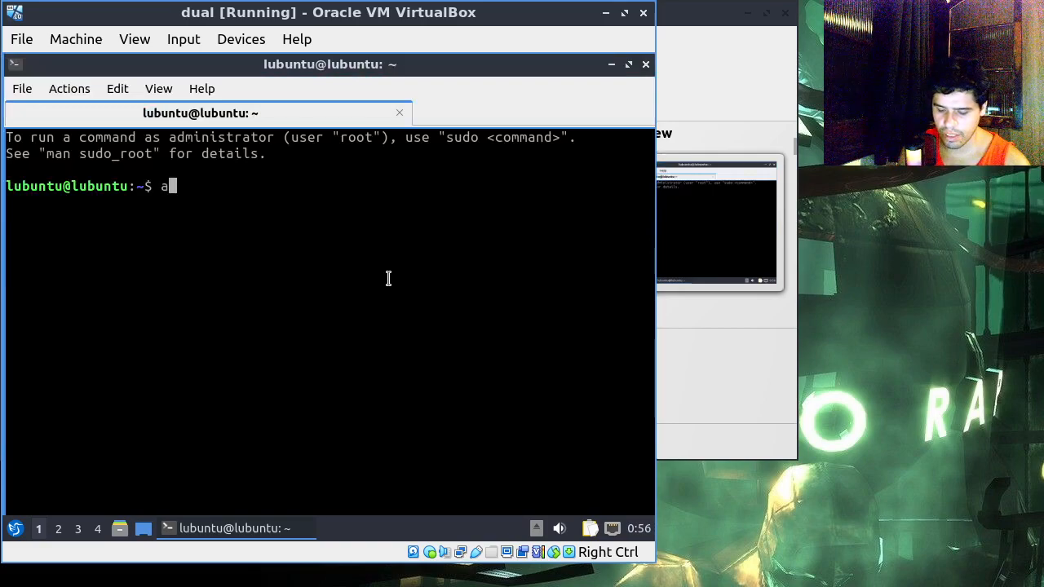
pyautogui.write(' g')
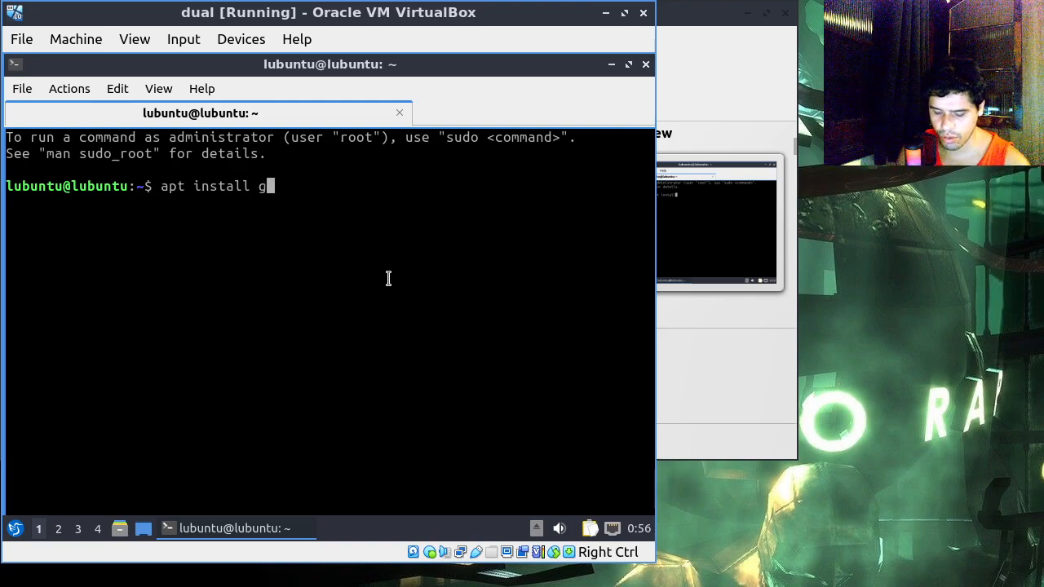
pyautogui.write('pated')
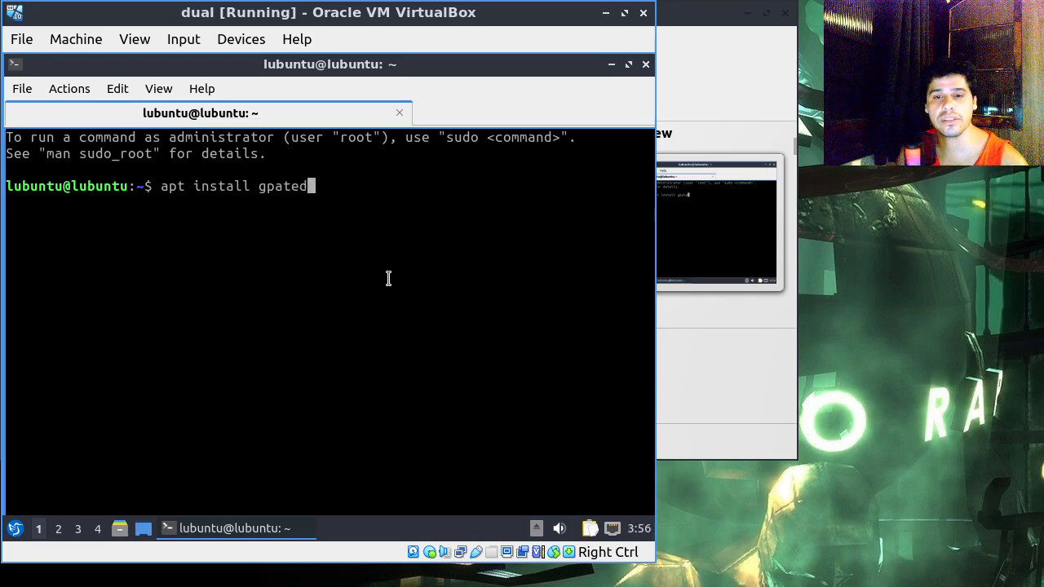
pyautogui.press('BackSpace')
pyautogui.press('BackSpace')
pyautogui.press('BackSpace')
pyautogui.write('rted')
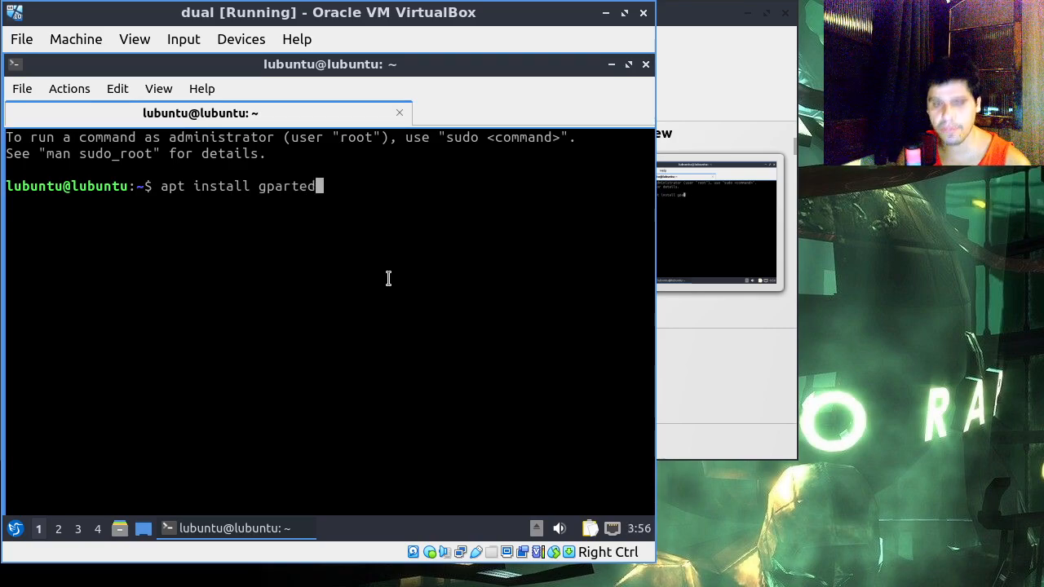
pyautogui.press('Return')
# Step: Refresh the package lists with "sudo apt update" and clear the terminal
pyautogui.write('sudo apt update')
pyautogui.press('Return')
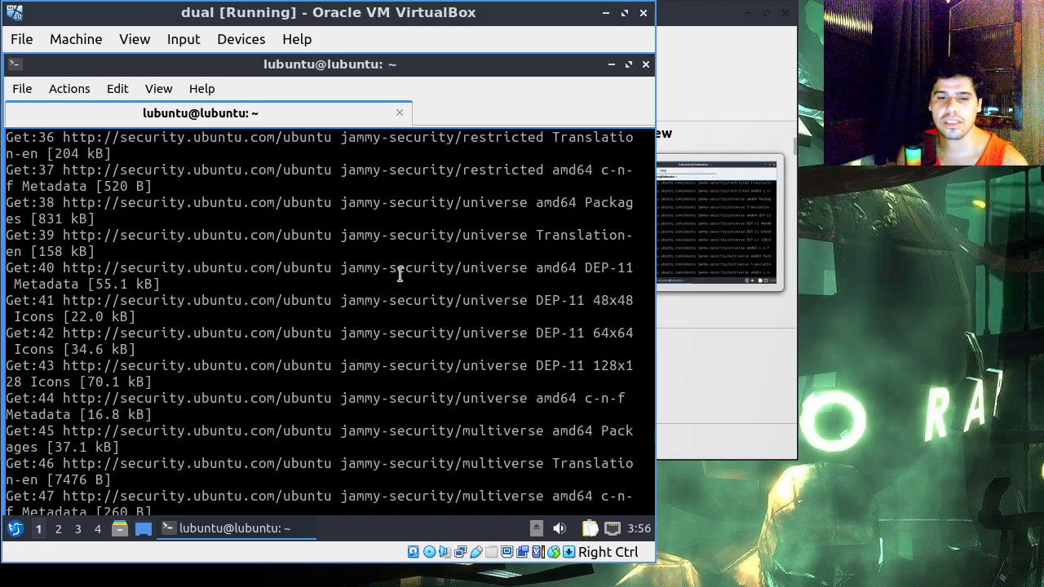
pyautogui.moveTo(486, 60)
pyautogui.mouseDown()
pyautogui.moveTo(489, 76)
pyautogui.moveTo(498, 59)
pyautogui.moveTo(497, 96)
pyautogui.moveTo(495, 53)
pyautogui.mouseUp()
pyautogui.hotkey('ctrl', 'l')
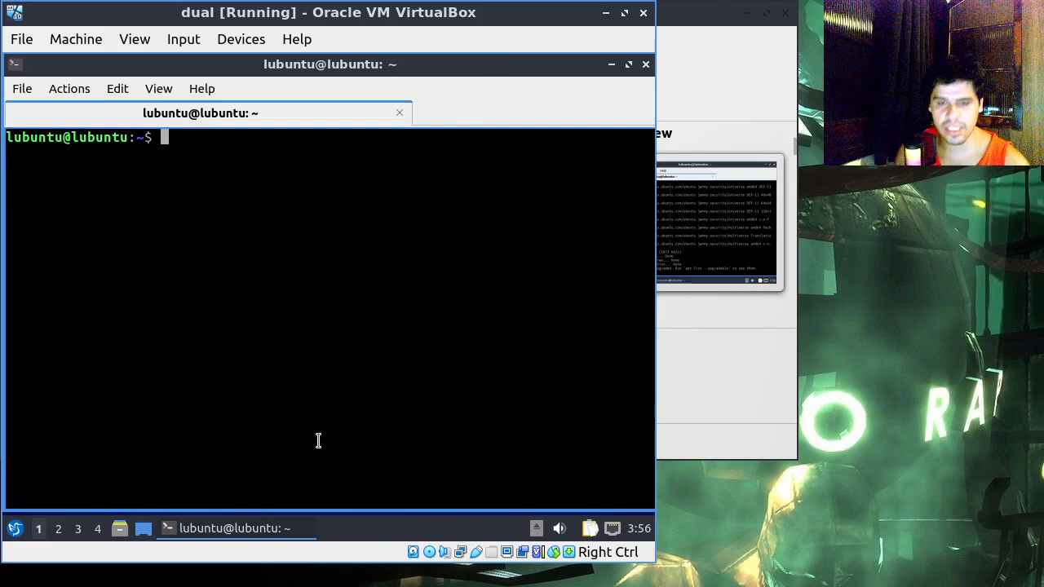
# Step: Recall "apt install gparted" from the command history and try running it again without root rights
pyautogui.press('Up')
pyautogui.press('Up')
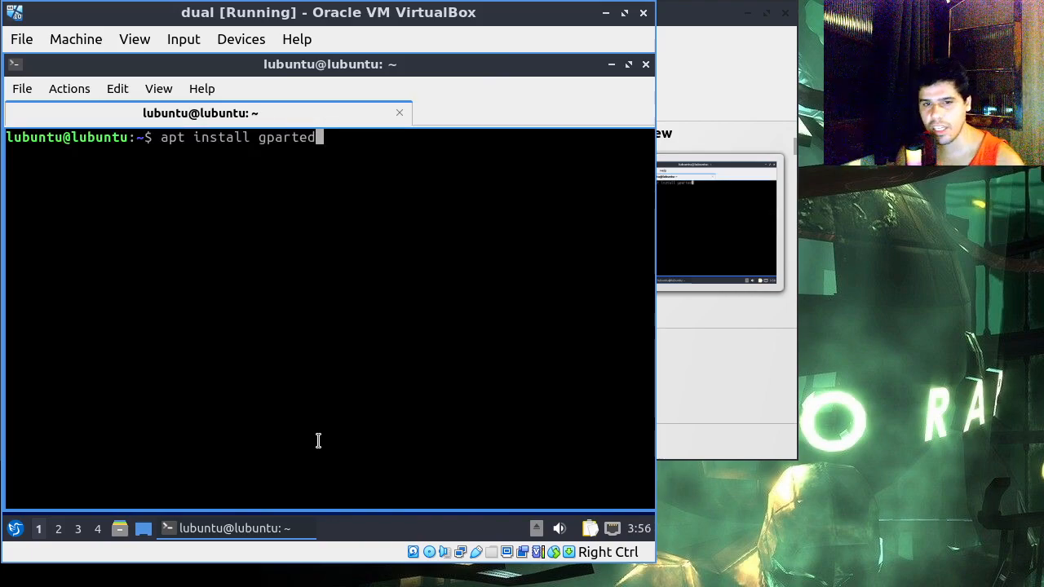
pyautogui.press('Return')
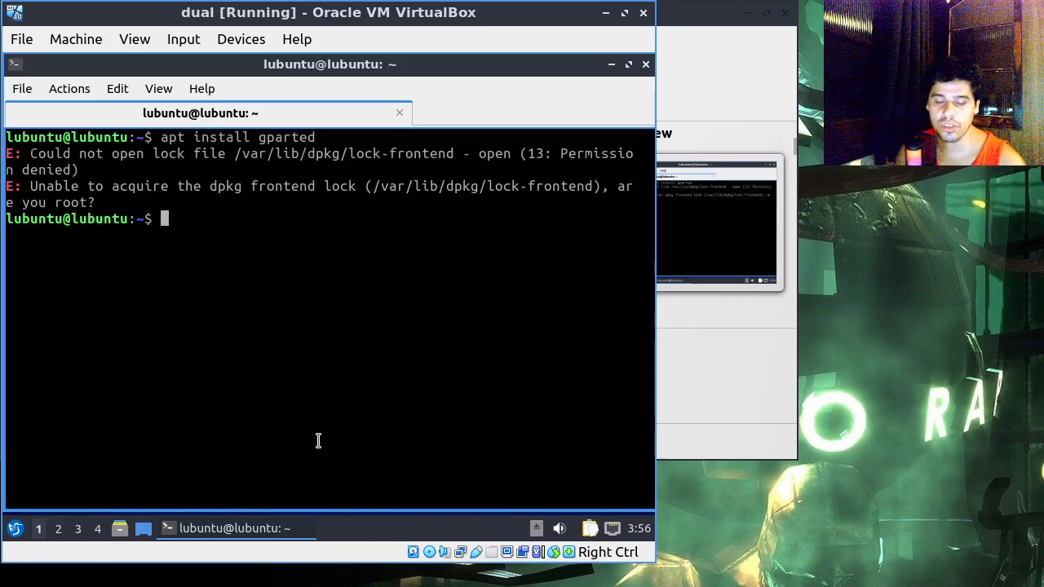
pyautogui.write('sudo apt install gp')
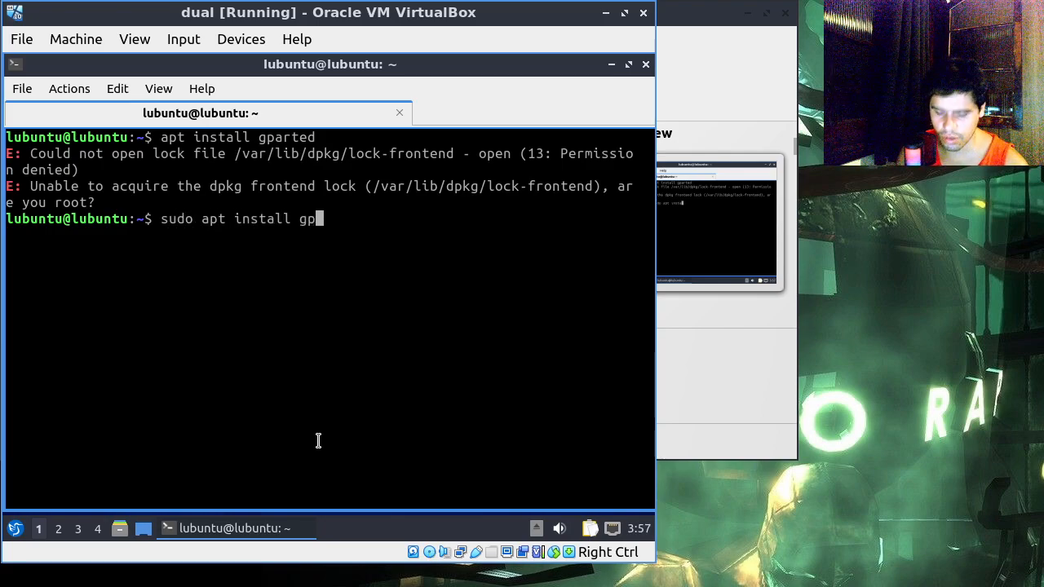
pyautogui.press('BackSpace')
pyautogui.press('BackSpace')
pyautogui.press('BackSpace')
pyautogui.press('BackSpace')
pyautogui.press('BackSpace')
pyautogui.press('BackSpace')
pyautogui.press('BackSpace')
pyautogui.press('BackSpace')
pyautogui.press('BackSpace')
pyautogui.press('BackSpace')
pyautogui.press('BackSpace')
pyautogui.press('BackSpace')
pyautogui.press('BackSpace')
pyautogui.press('BackSpace')
pyautogui.press('BackSpace')
pyautogui.press('BackSpace')
pyautogui.press('BackSpace')
pyautogui.press('BackSpace')
pyautogui.press('BackSpace')
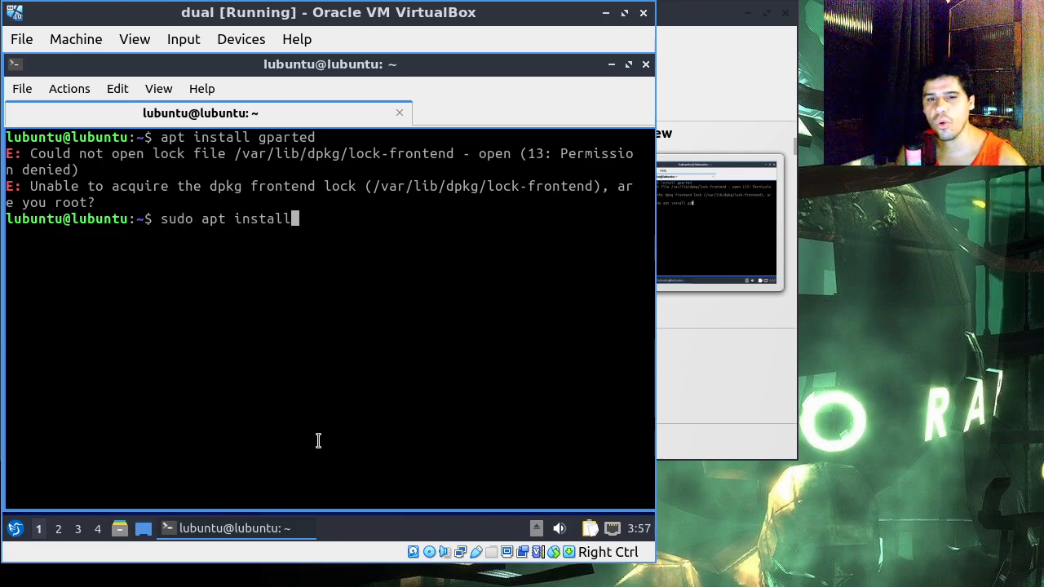
# Step: Repeat the previous command as root with "sudo !!", confirm the GParted installation, and launch gparted
pyautogui.write('sudo ')
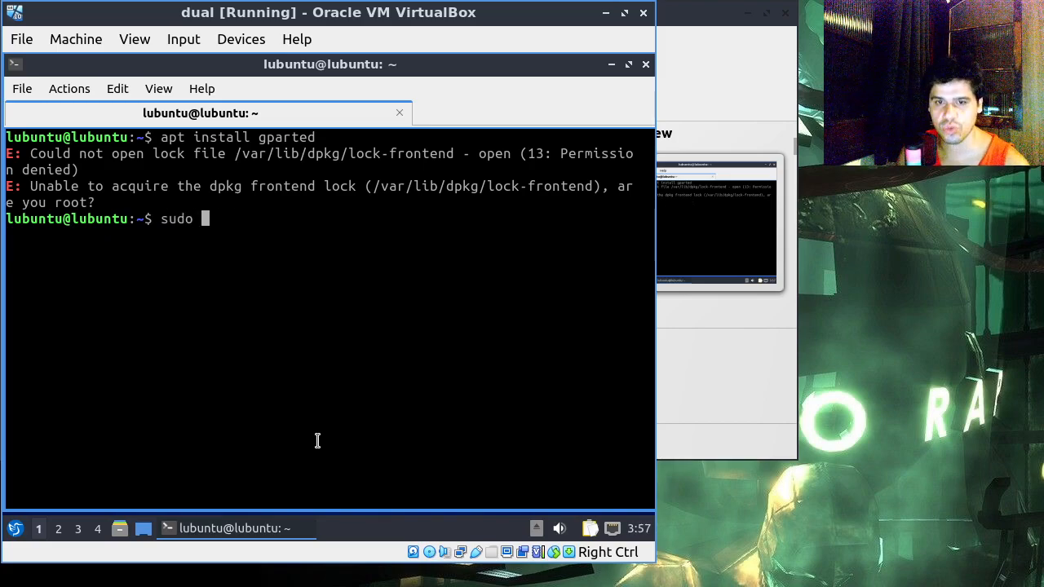
pyautogui.write('!@')
pyautogui.press('BackSpace')
pyautogui.write('!')
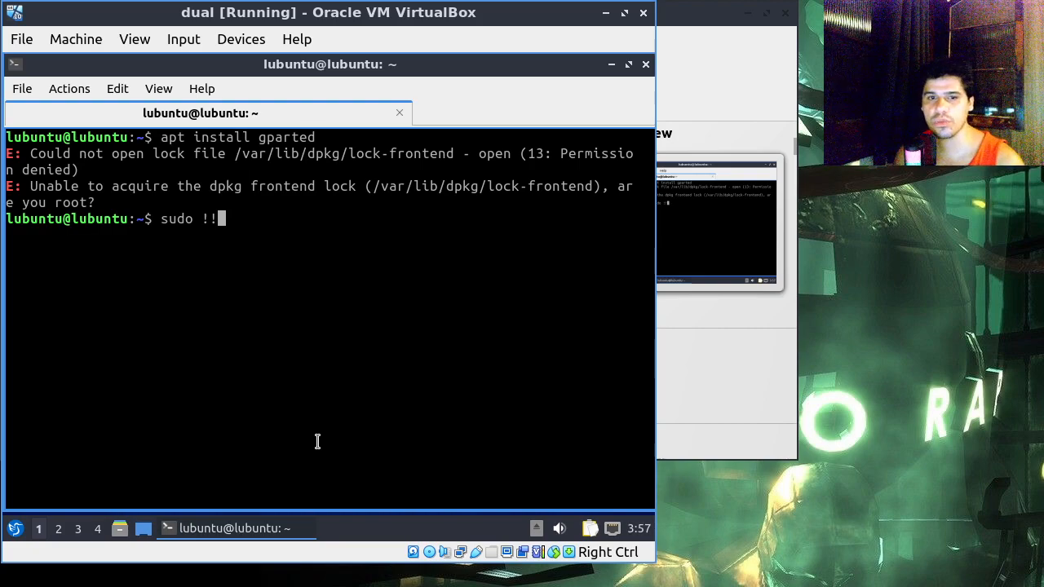
pyautogui.press('Return')
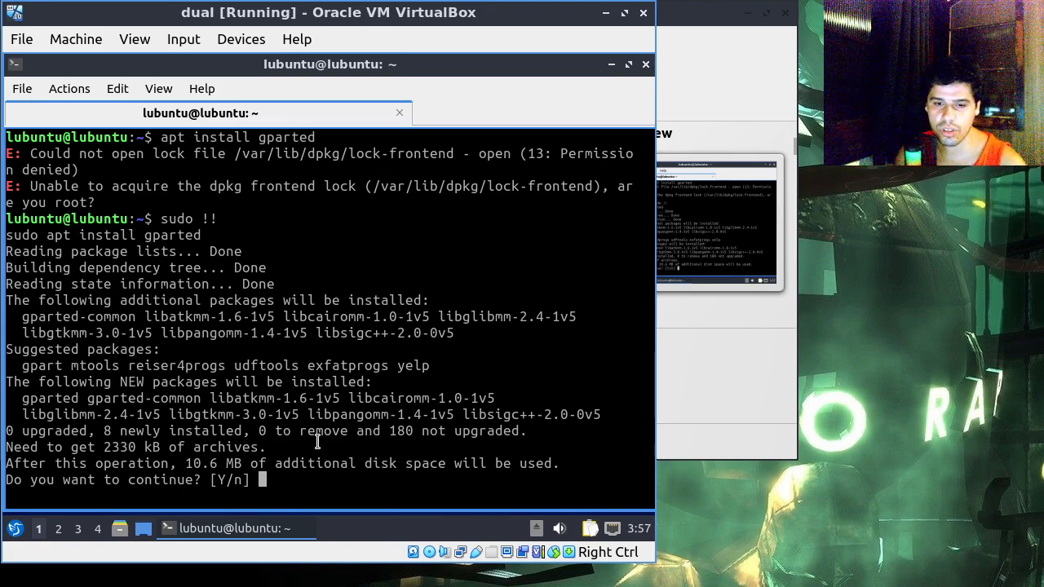
pyautogui.press('Return')
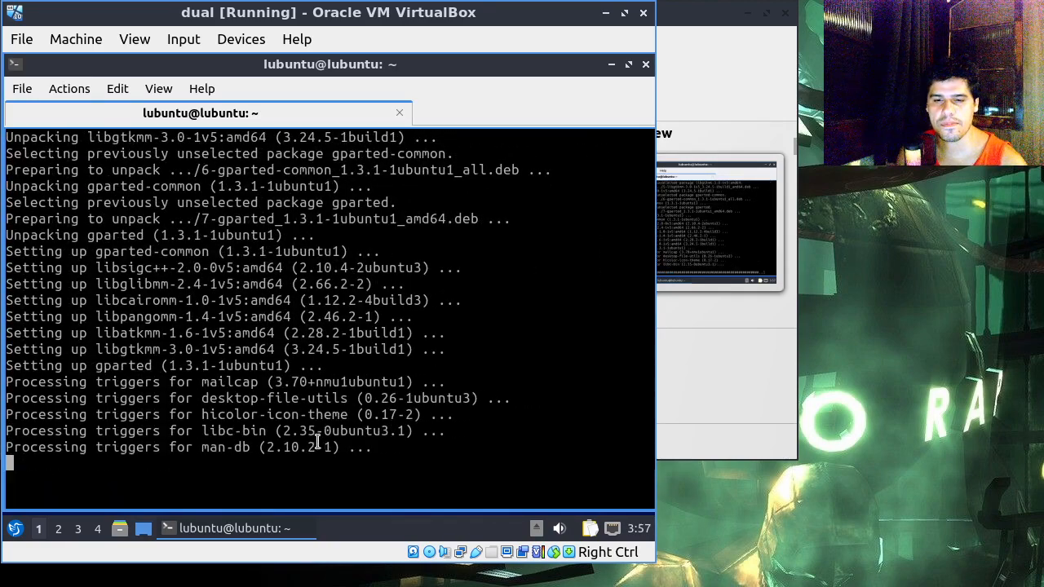
pyautogui.write('gparted')
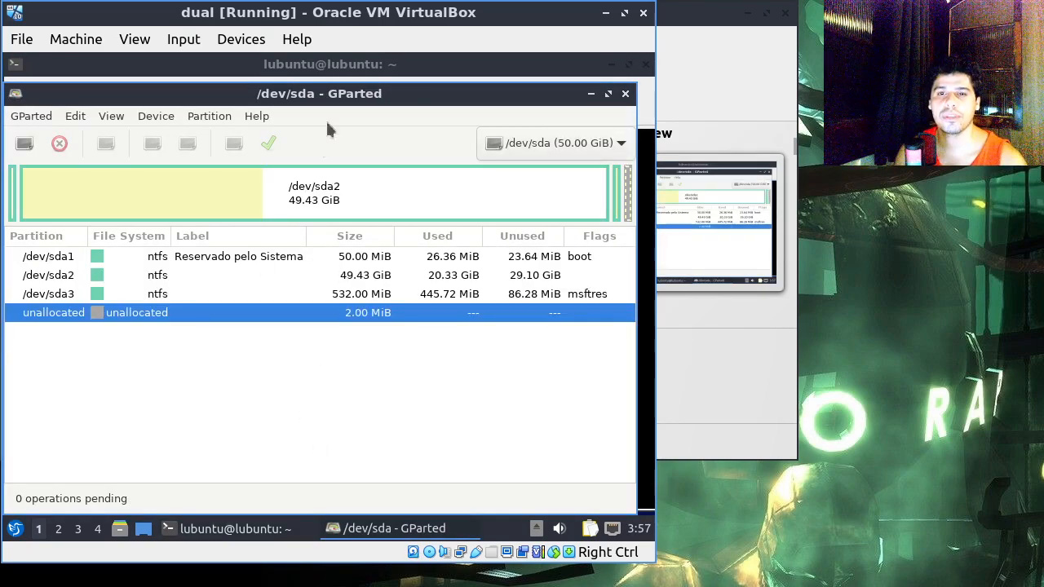
# Step: Check which disks GParted's device list offers besides /dev/sda
pyautogui.moveTo(345, 98); pyautogui.dragTo(355, 95)
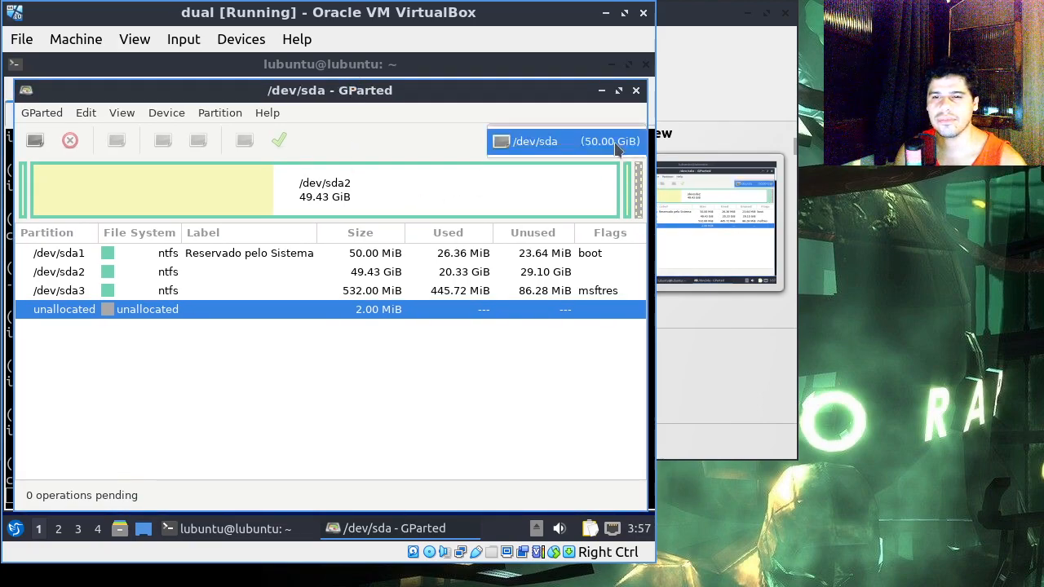
pyautogui.click(562, 141)
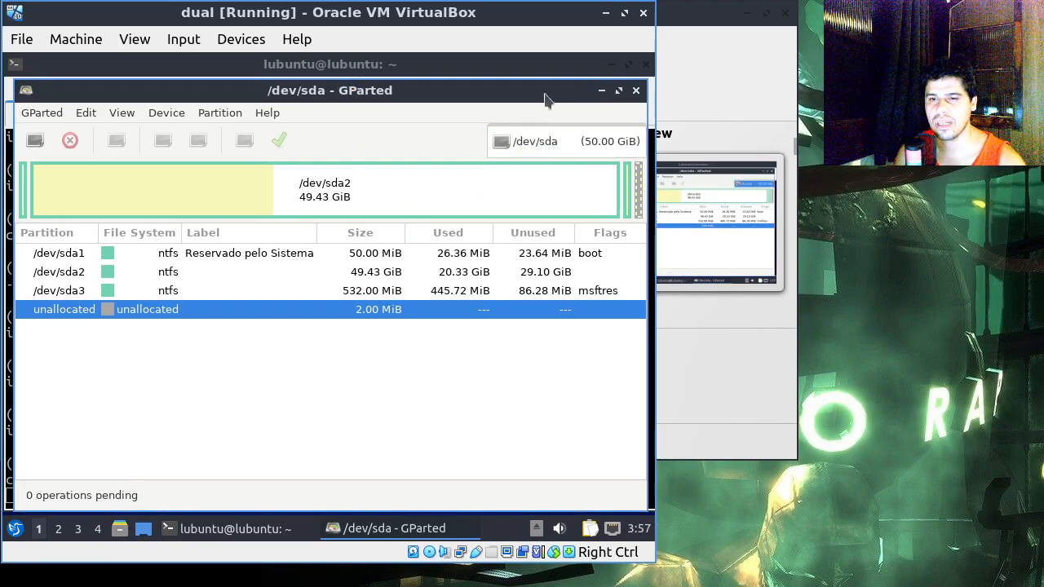
pyautogui.click(589, 147)
pyautogui.click(591, 146)
pyautogui.click(592, 146)
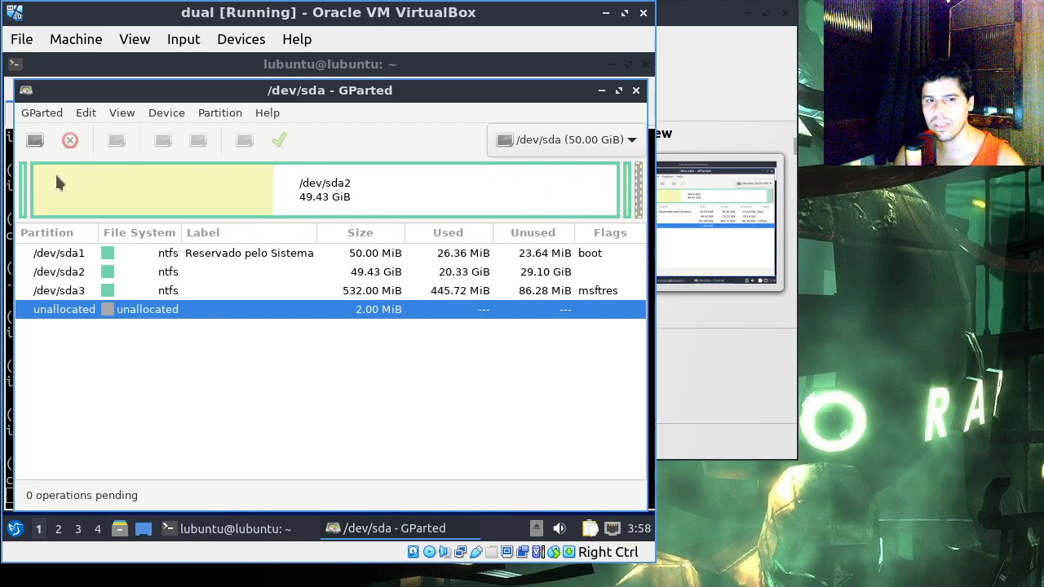
# Step: Queue the deletion of the 532 MiB NTFS partition /dev/sda3
pyautogui.click(626, 193)
pyautogui.press('Delete')
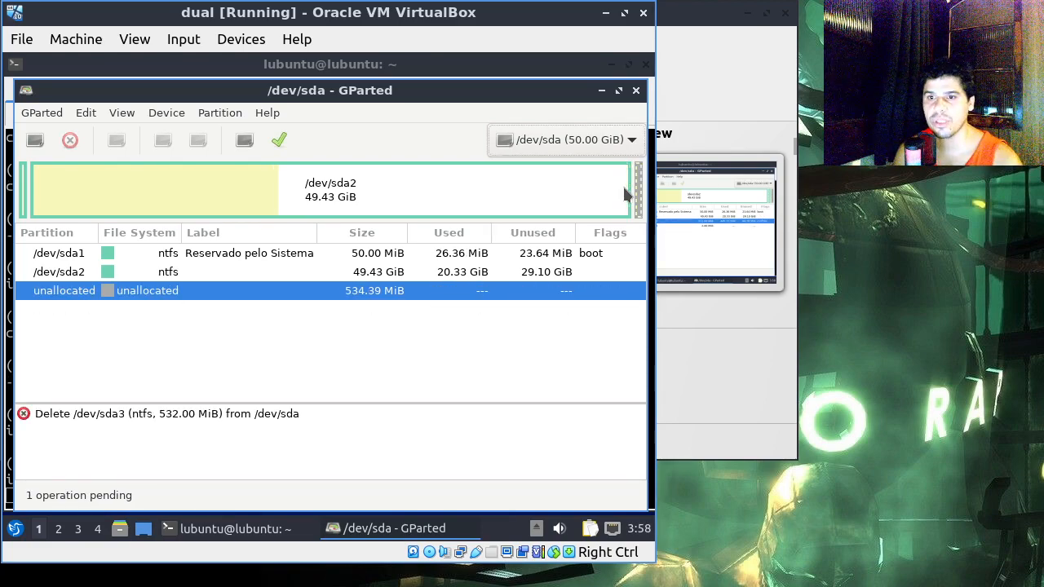
pyautogui.click(623, 189)
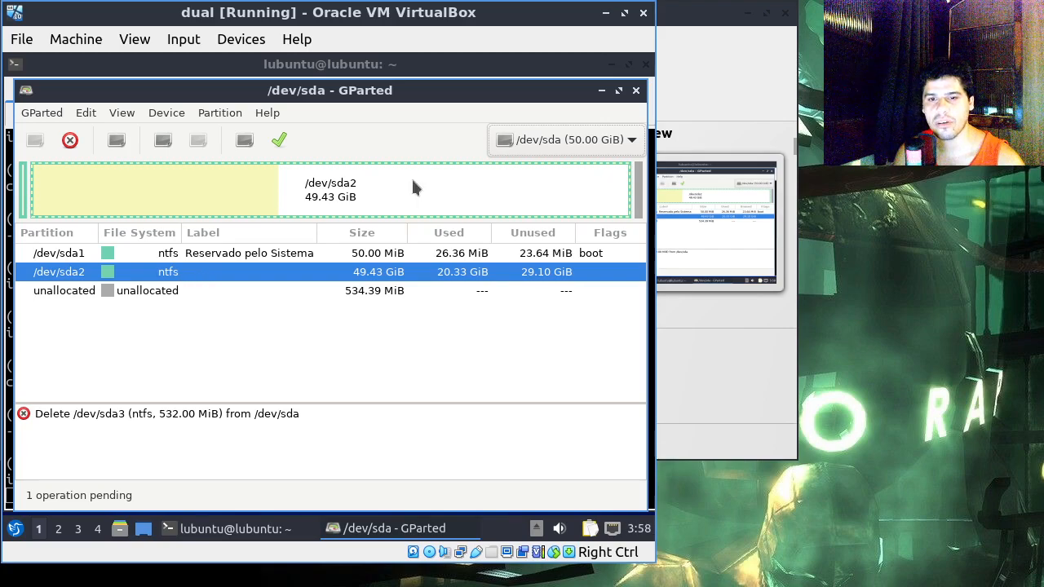
pyautogui.rightClick(274, 276)
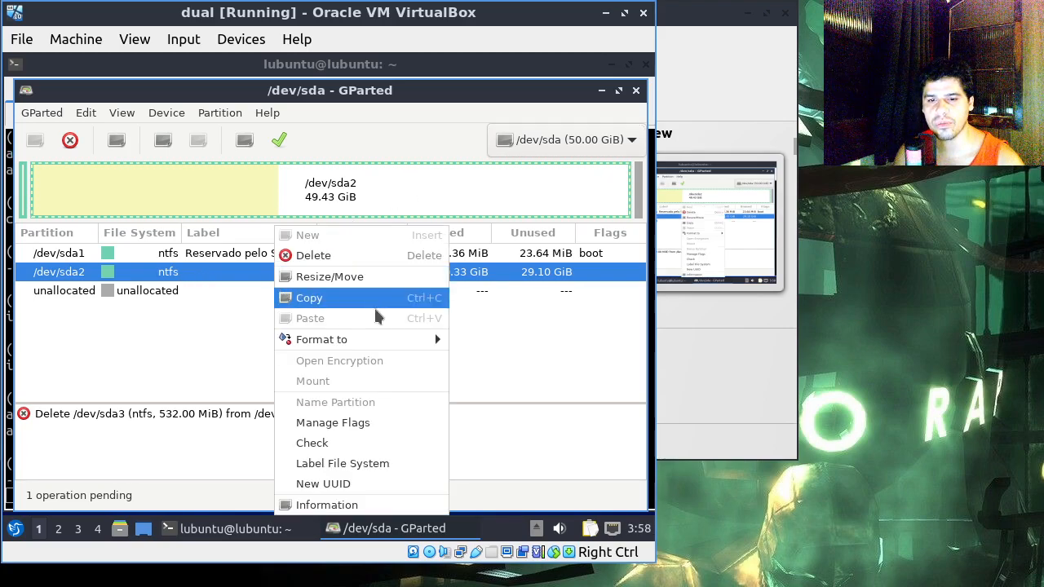
pyautogui.click(340, 278)
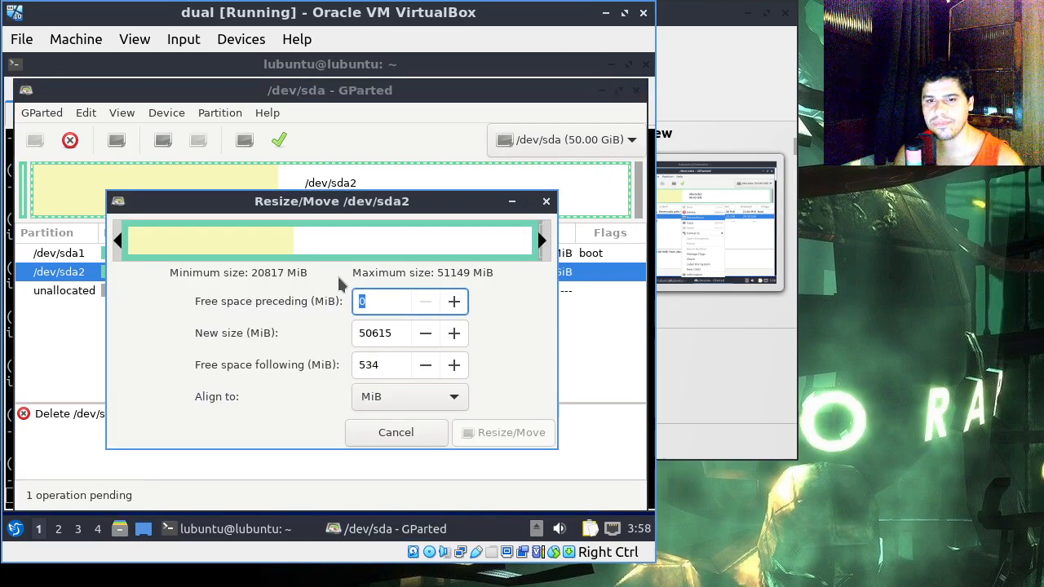
pyautogui.moveTo(350, 247); pyautogui.dragTo(115, 227)
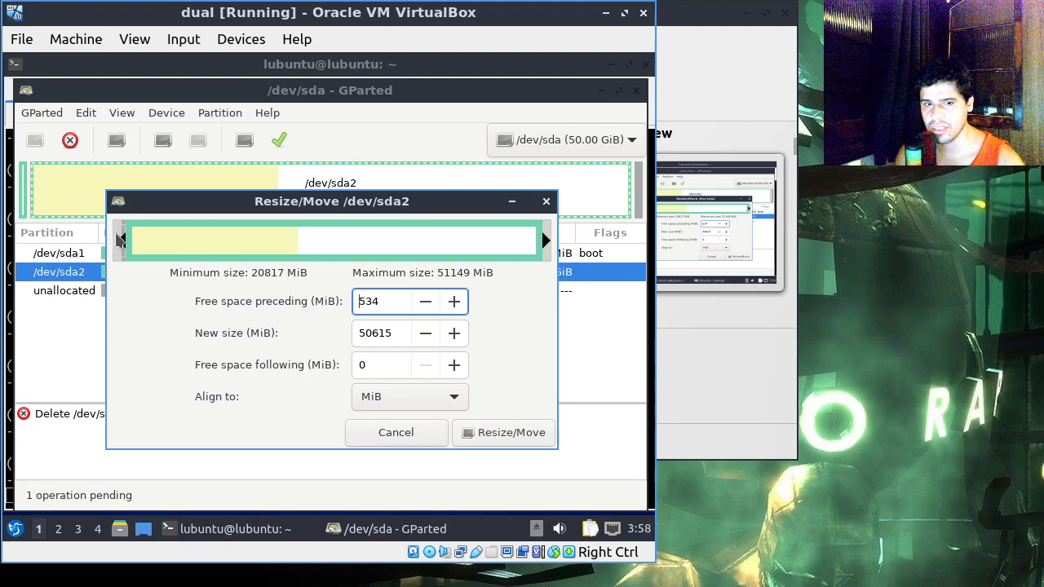
pyautogui.click(377, 433)
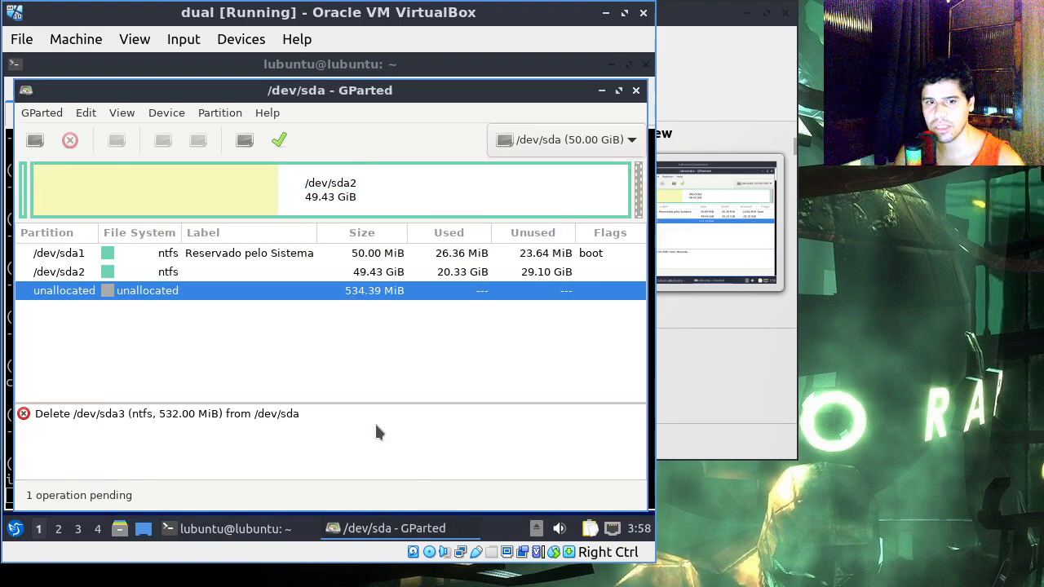
# Step: Queue a resize that shrinks /dev/sda2 from its end to about 29.57 GiB, leaving unallocated space behind it
pyautogui.rightClick(159, 194)
pyautogui.click(100, 330)
pyautogui.rightClick(173, 276)
pyautogui.click(533, 207)
pyautogui.rightClick(527, 196)
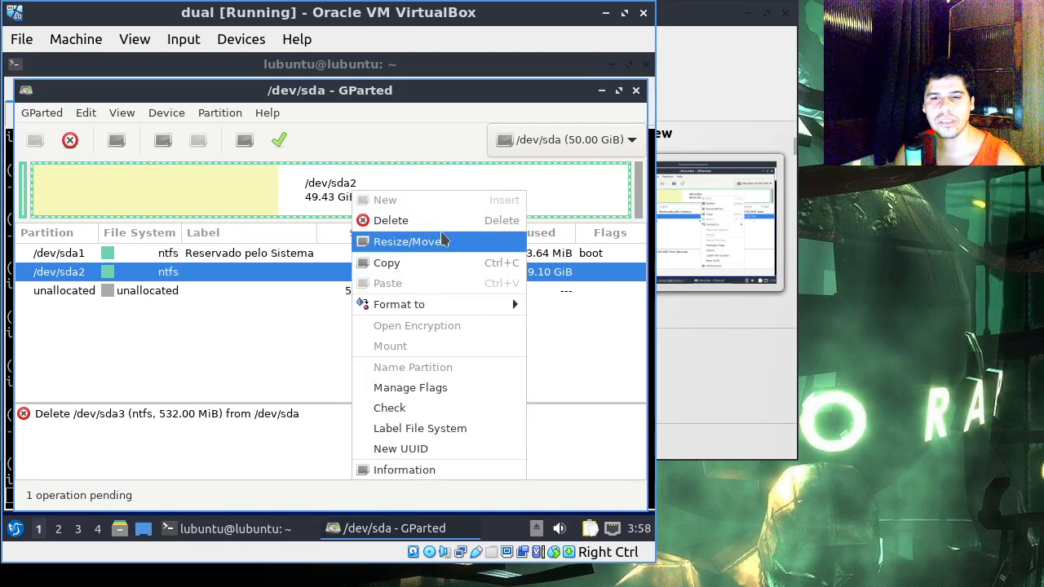
pyautogui.click(443, 240)
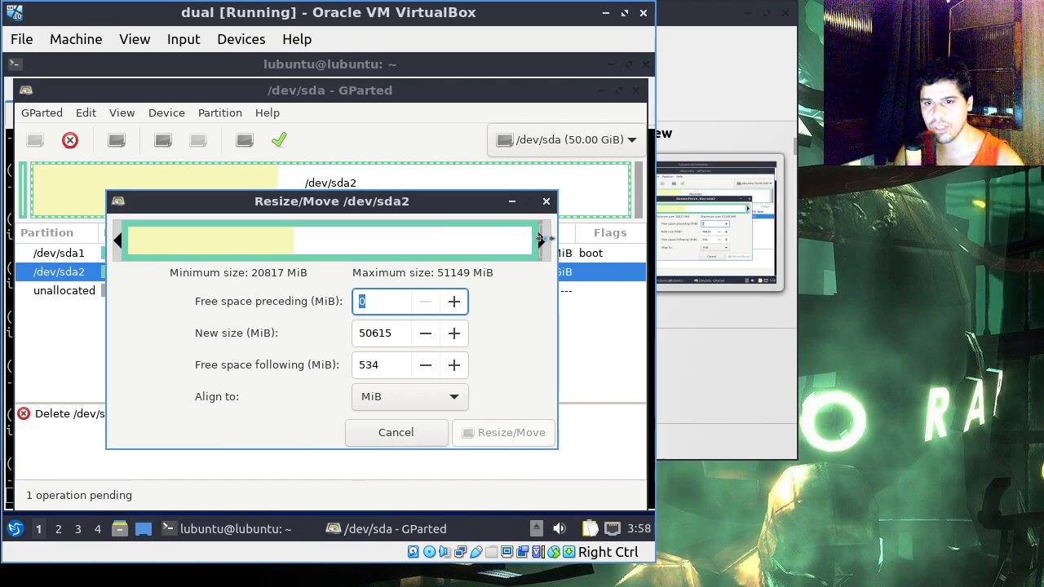
pyautogui.moveTo(540, 238); pyautogui.dragTo(379, 254)
pyautogui.click(510, 434)
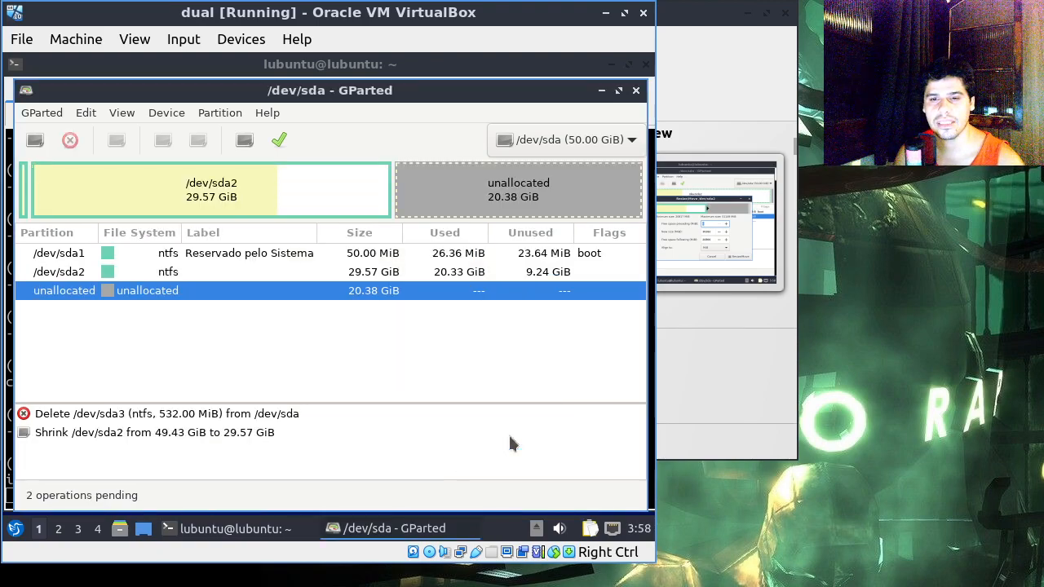
# Step: Apply the pending delete and shrink operations to /dev/sda and dismiss the progress dialog after they finish
pyautogui.rightClick(537, 201)
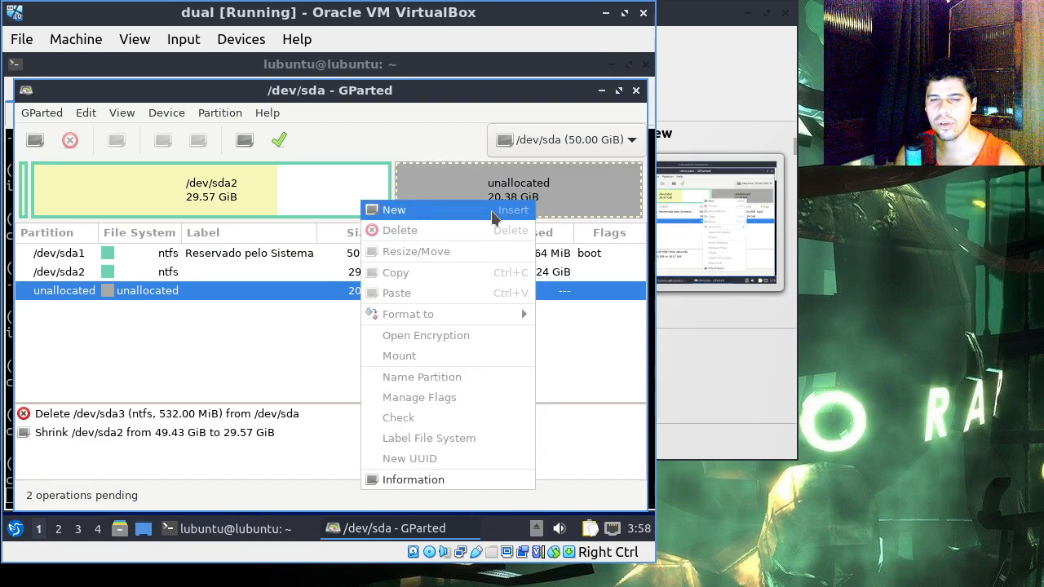
pyautogui.click(626, 379)
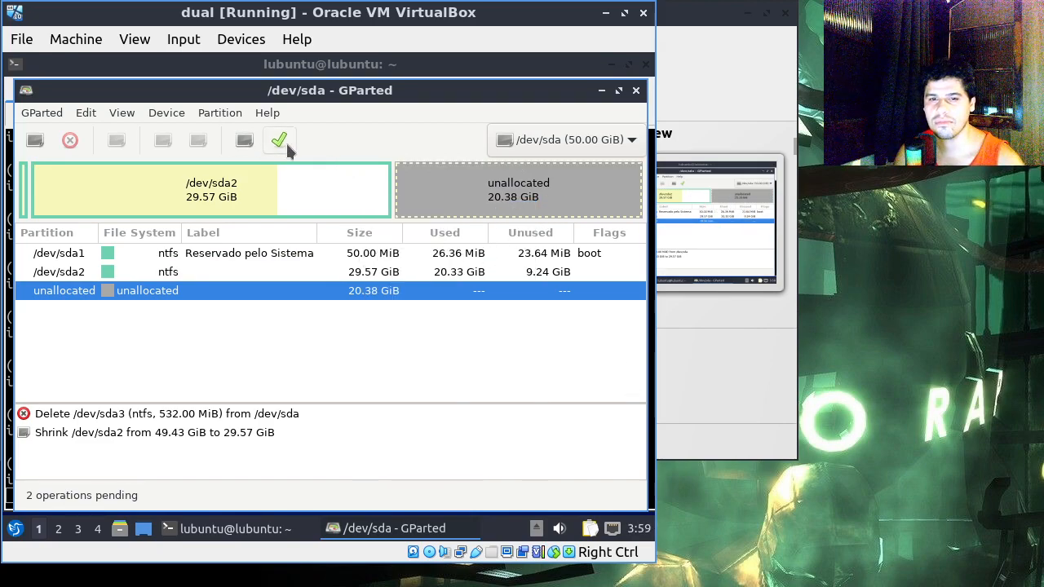
pyautogui.click(281, 142)
pyautogui.click(434, 369)
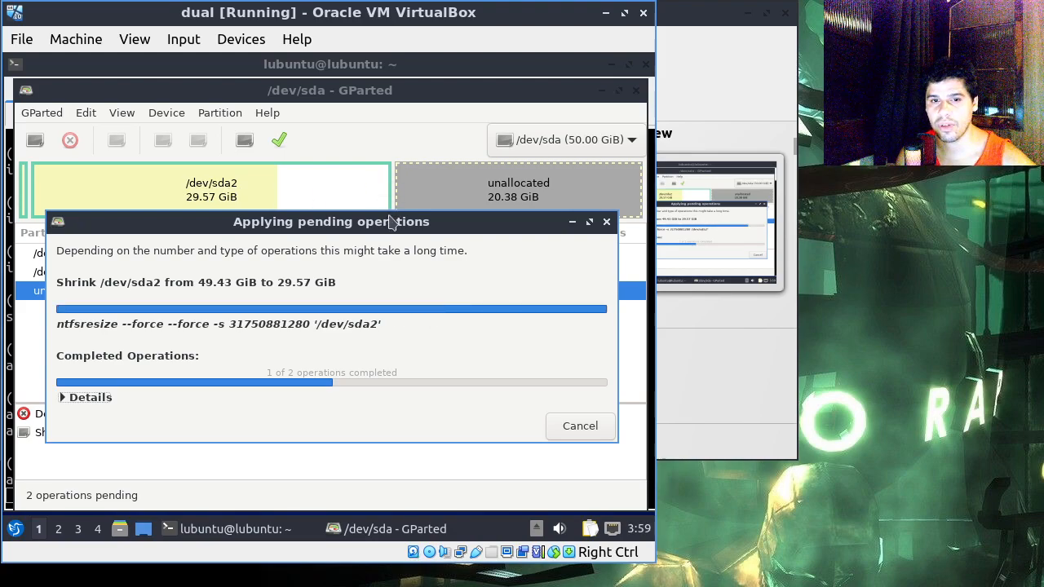
pyautogui.moveTo(312, 214); pyautogui.dragTo(308, 174)
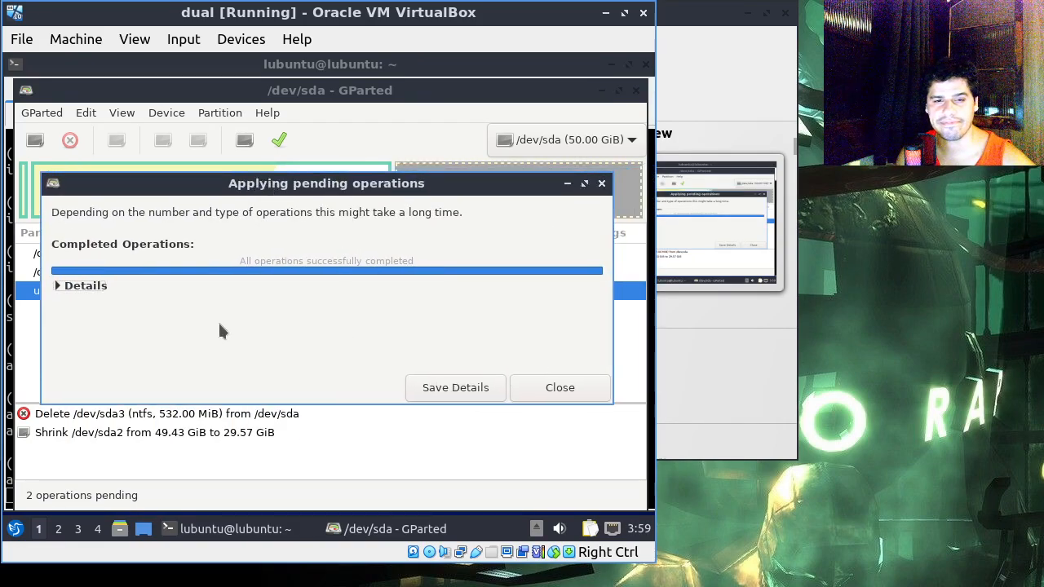
pyautogui.click(562, 389)
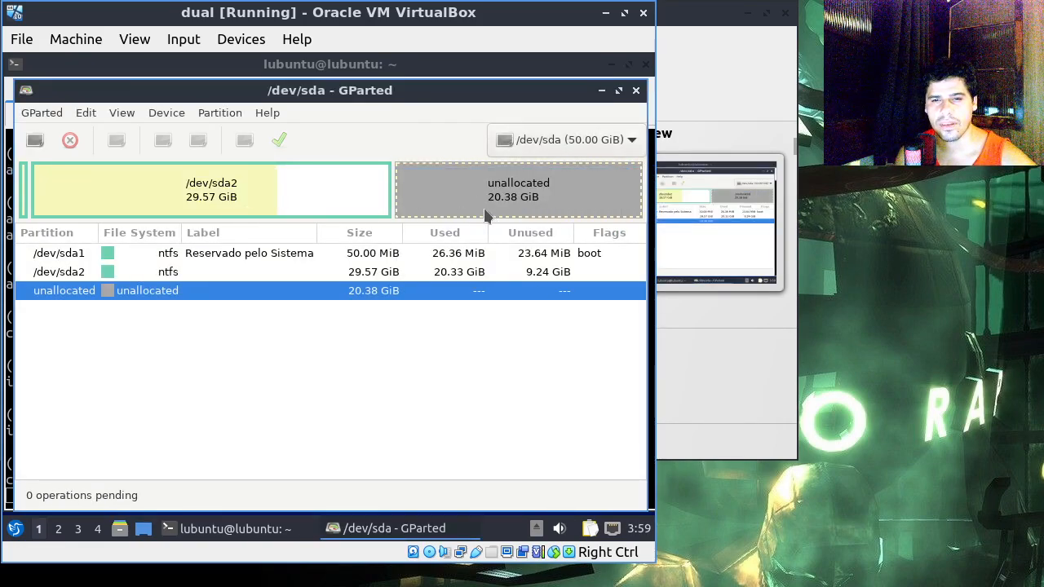
pyautogui.click(283, 199)
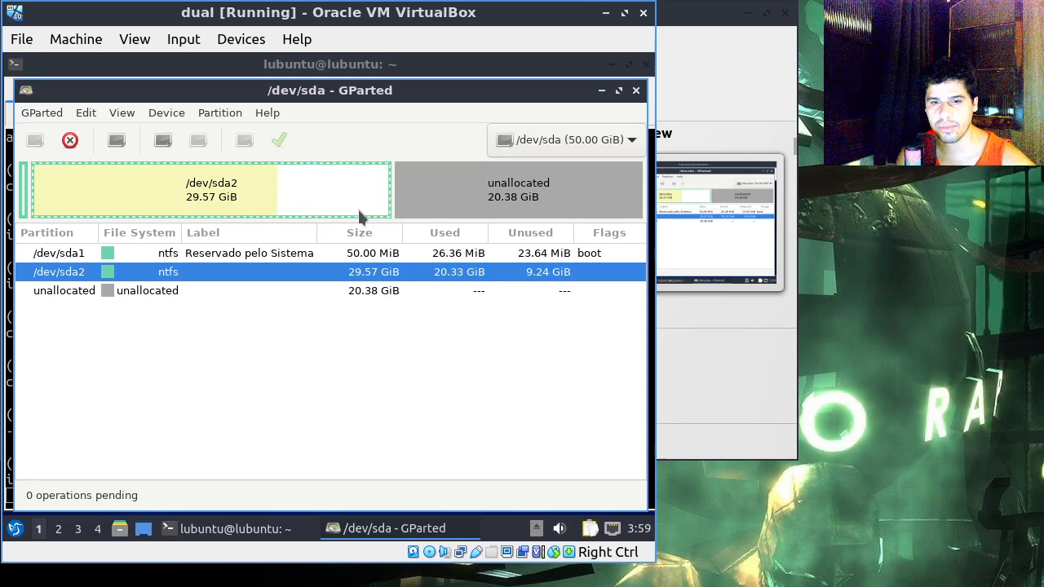
pyautogui.click(462, 189)
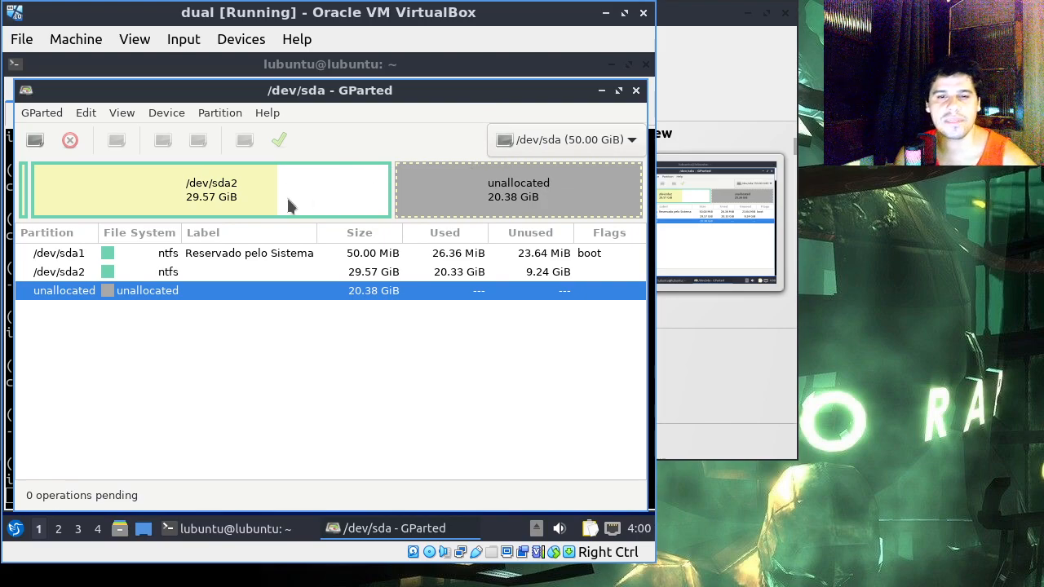
pyautogui.rightClick(175, 295)
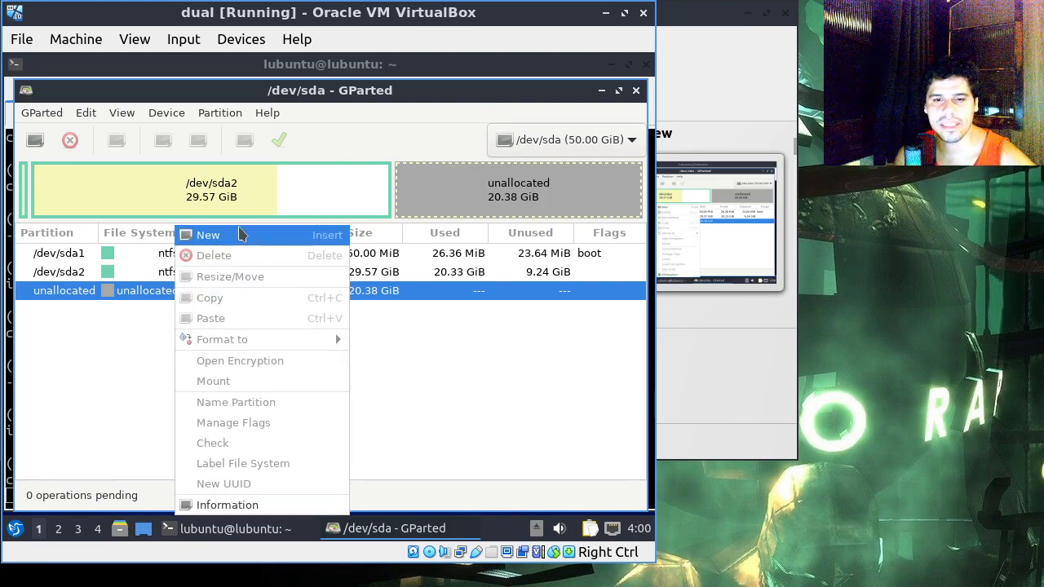
pyautogui.click(283, 142)
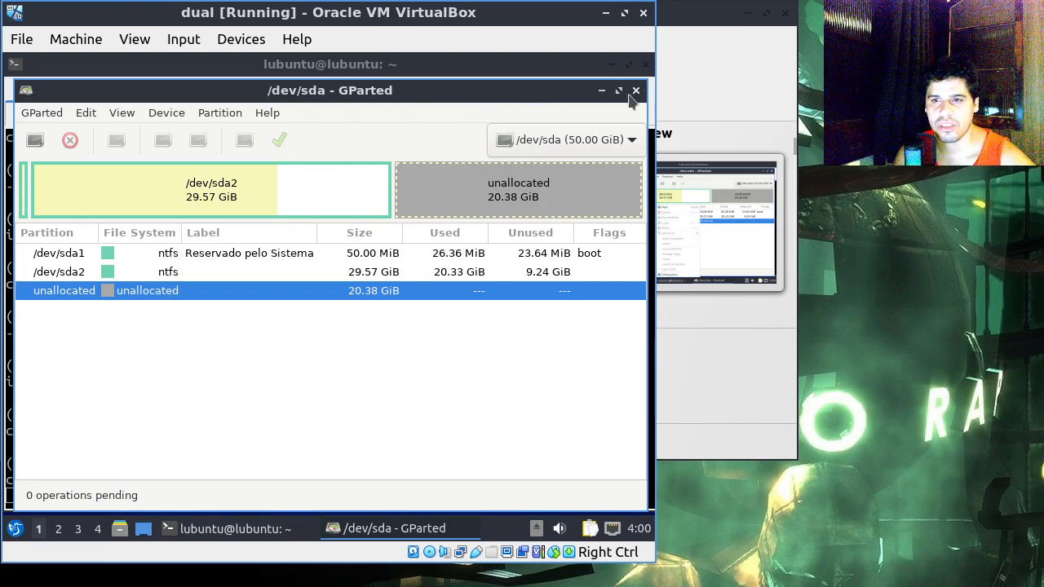
# Step: Close GParted and the terminal, confirming the terminal's exit
pyautogui.click(635, 90)
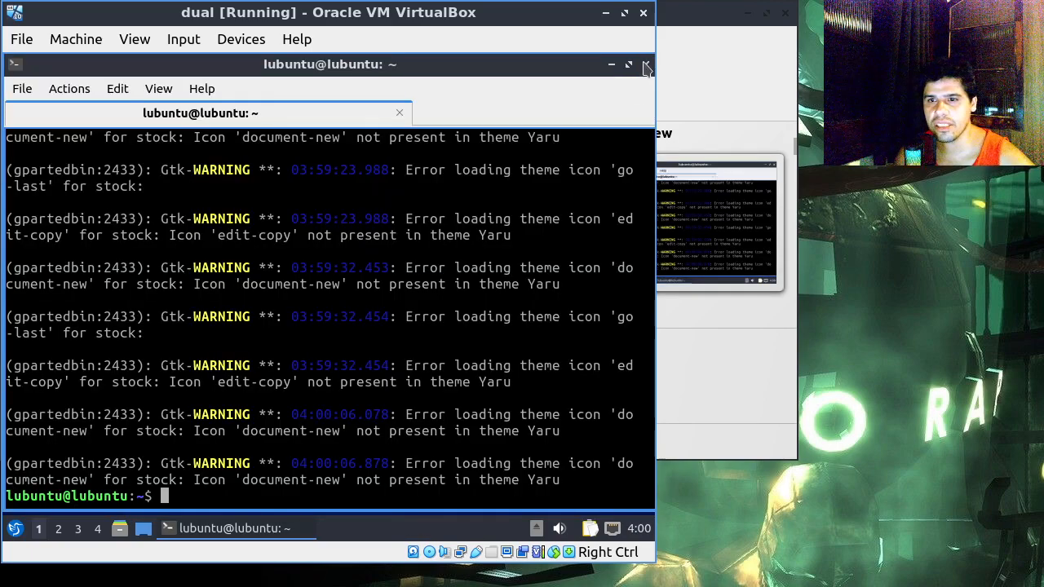
pyautogui.click(645, 65)
pyautogui.click(325, 286)
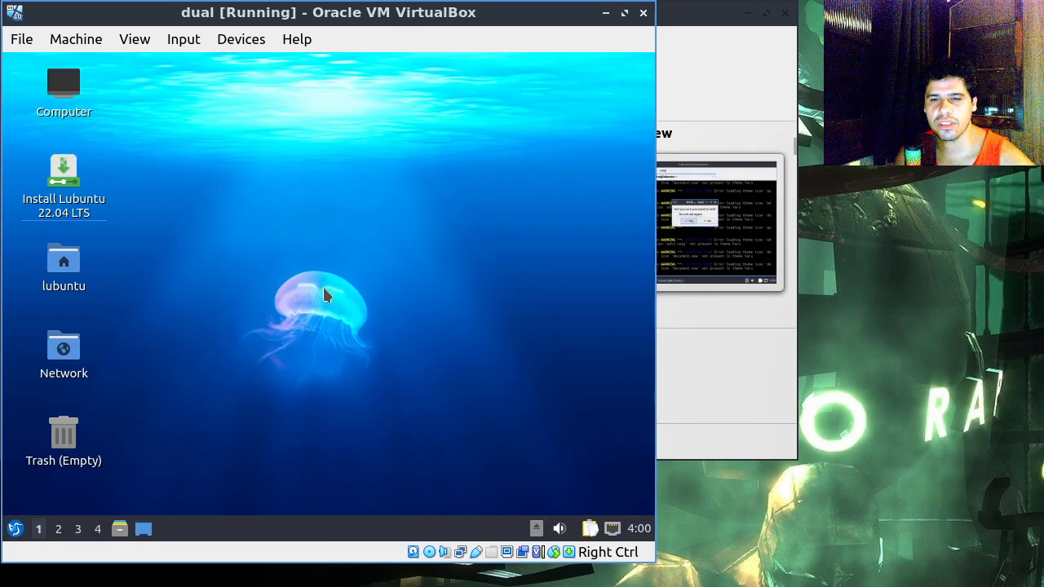
# Step: Launch the Lubuntu 22.04 LTS installer from the live desktop
pyautogui.moveTo(149, 145); pyautogui.dragTo(64, 230)
pyautogui.click(132, 188)
pyautogui.click(63, 196)
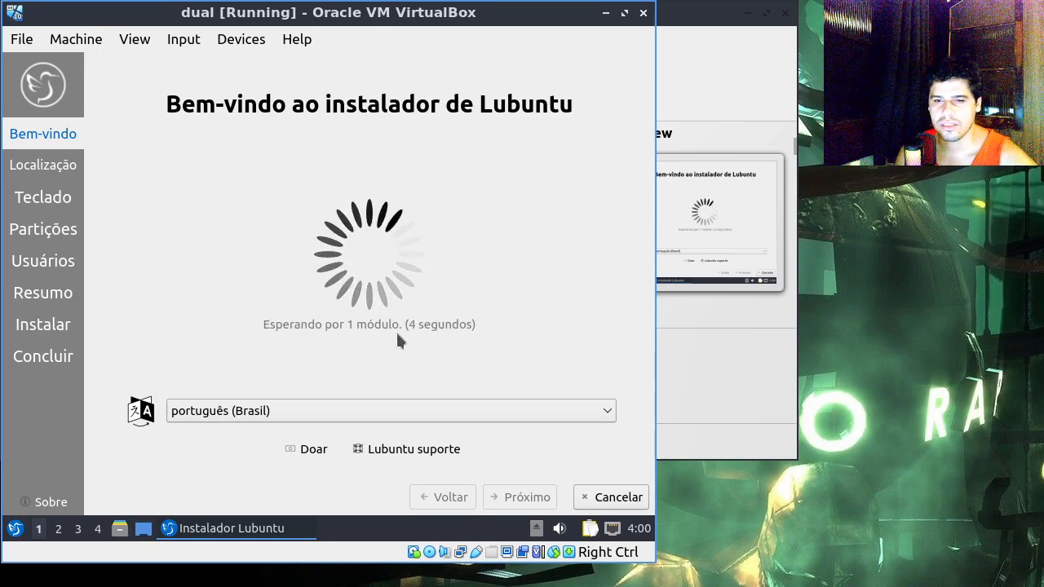
# Step: Set the installer language to American English and continue to the location page
pyautogui.click(228, 412)
pyautogui.click(229, 414)
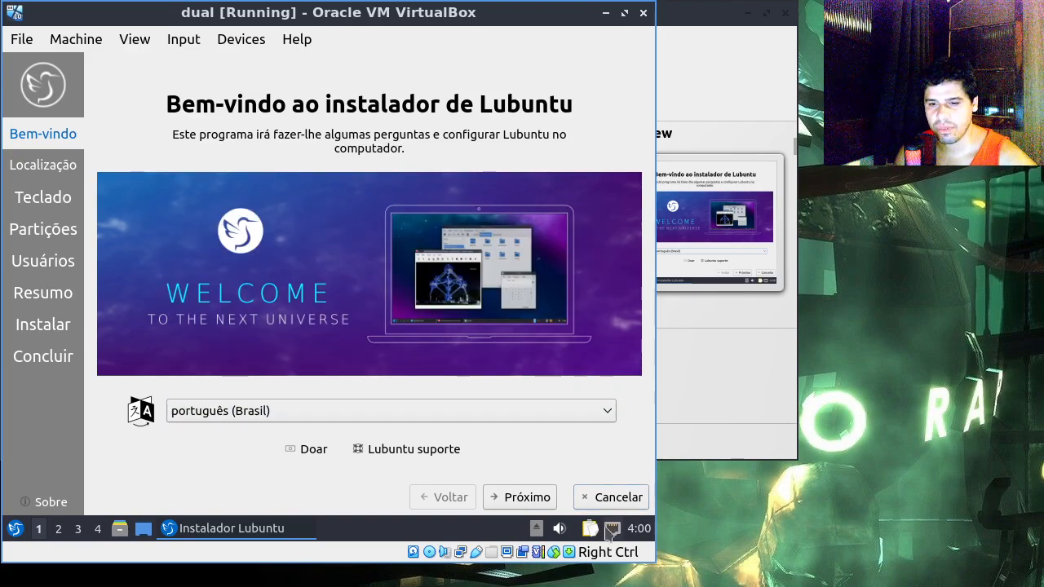
pyautogui.click(222, 410)
pyautogui.scroll(-2, 226, 398)
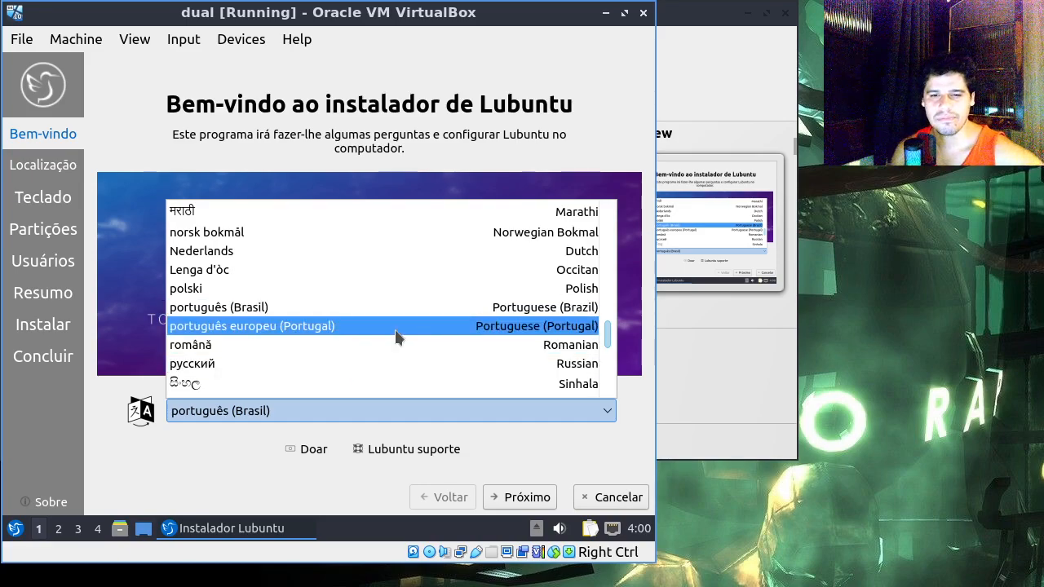
pyautogui.scroll(-3, 396, 331)
pyautogui.scroll(-2, 396, 331)
pyautogui.scroll(7, 396, 330)
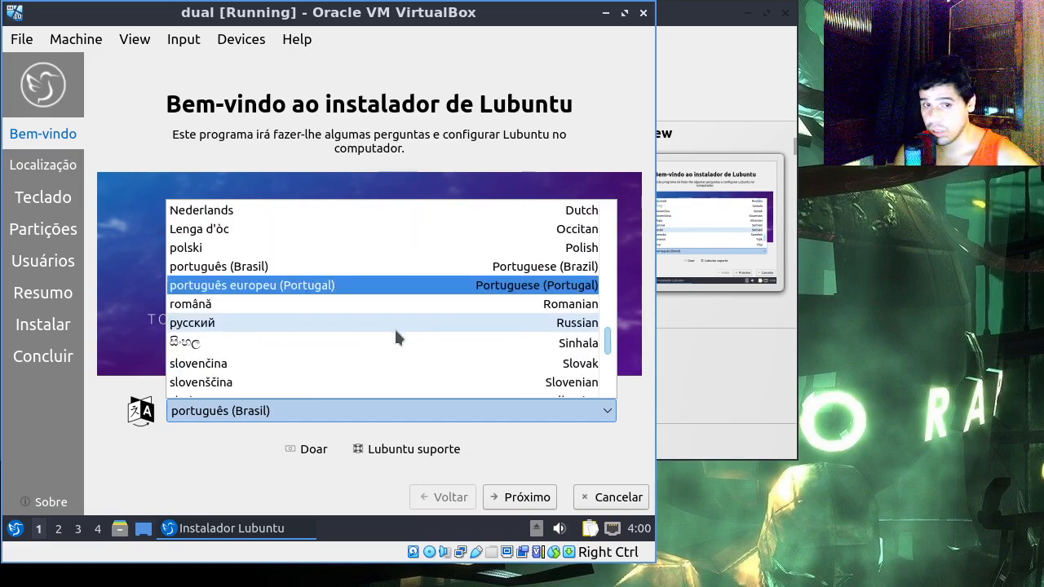
pyautogui.scroll(7, 396, 330)
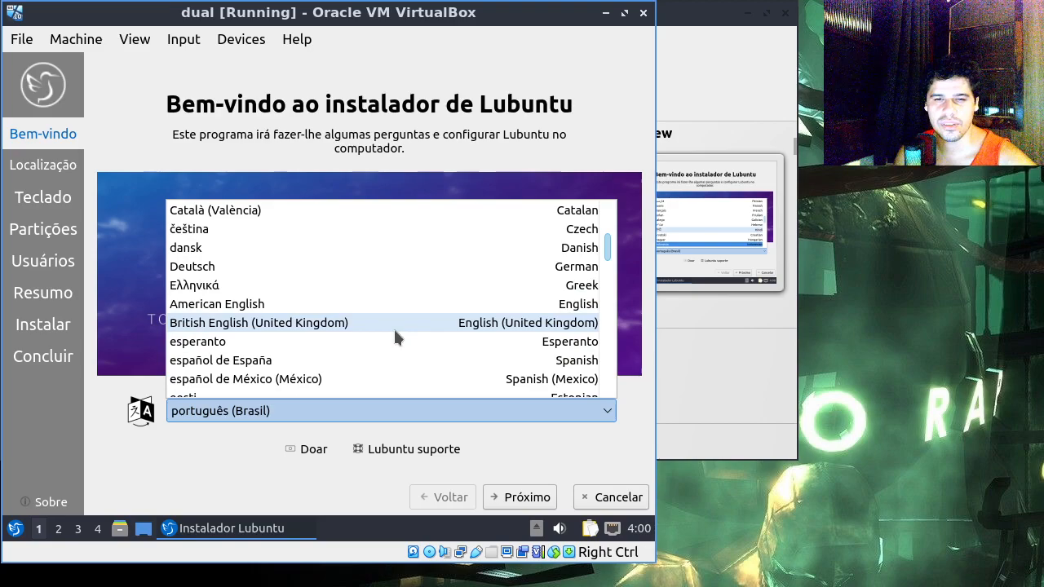
pyautogui.click(387, 307)
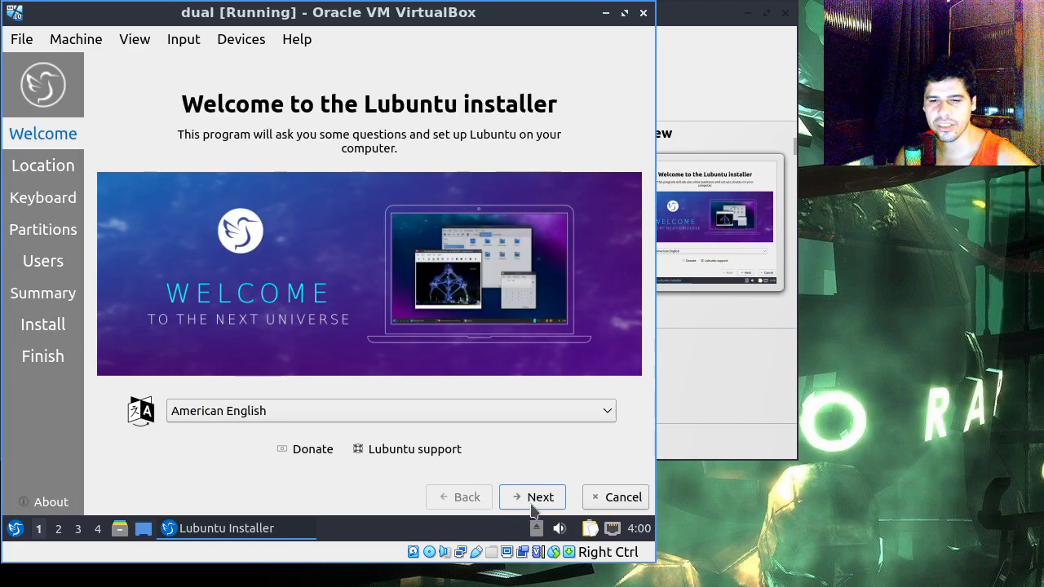
pyautogui.click(532, 498)
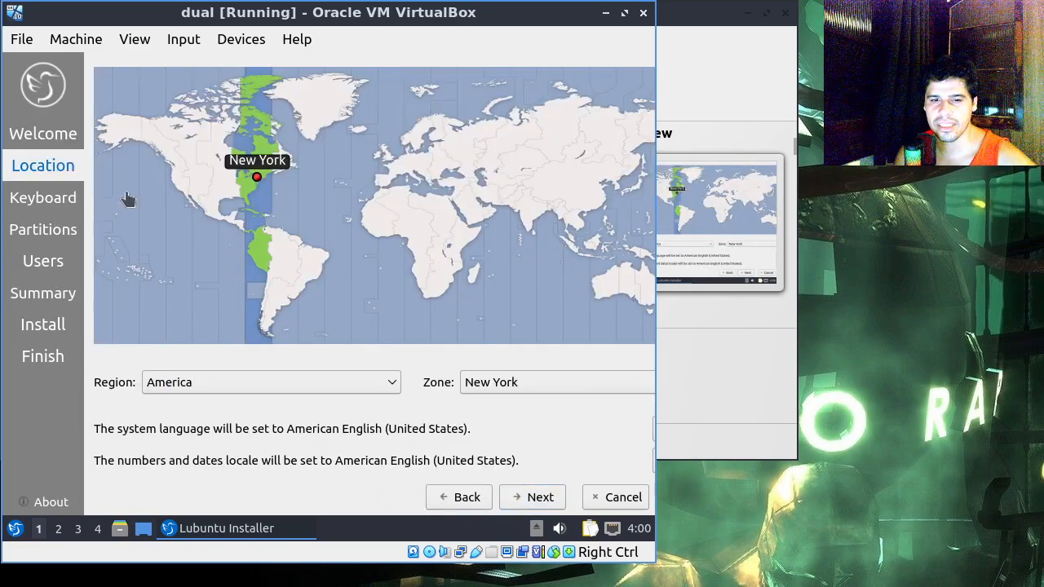
# Step: Keep the region America, set the time zone to Sao Paulo, and continue to the keyboard page
pyautogui.click(366, 380)
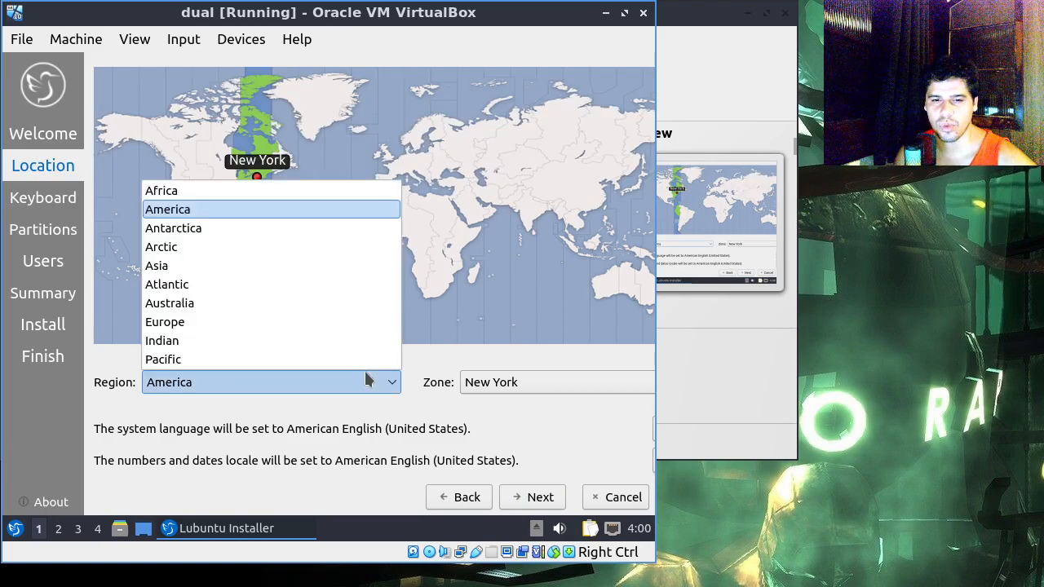
pyautogui.click(370, 384)
pyautogui.click(573, 370)
pyautogui.write('sao')
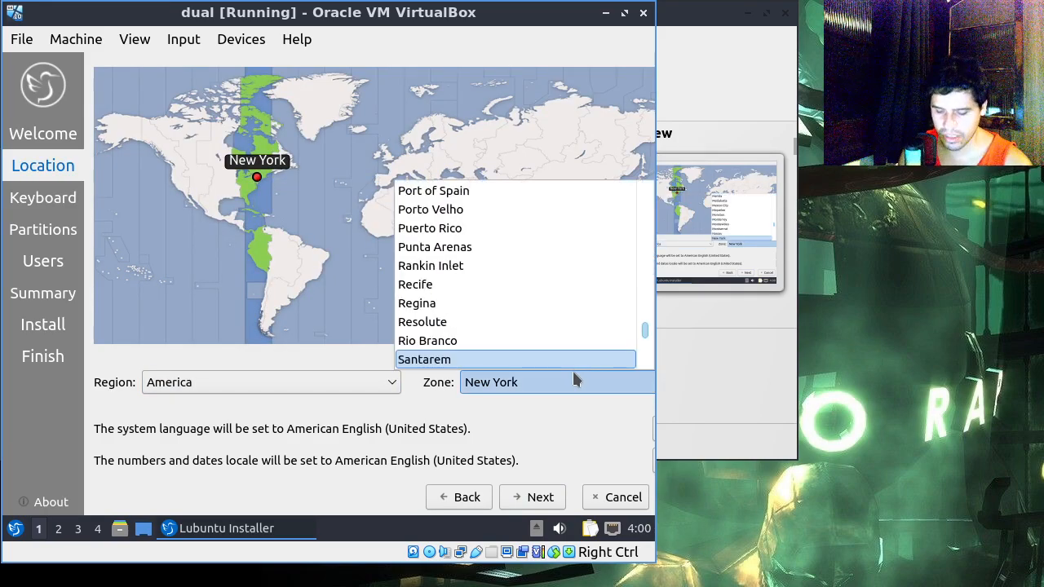
pyautogui.click(577, 369)
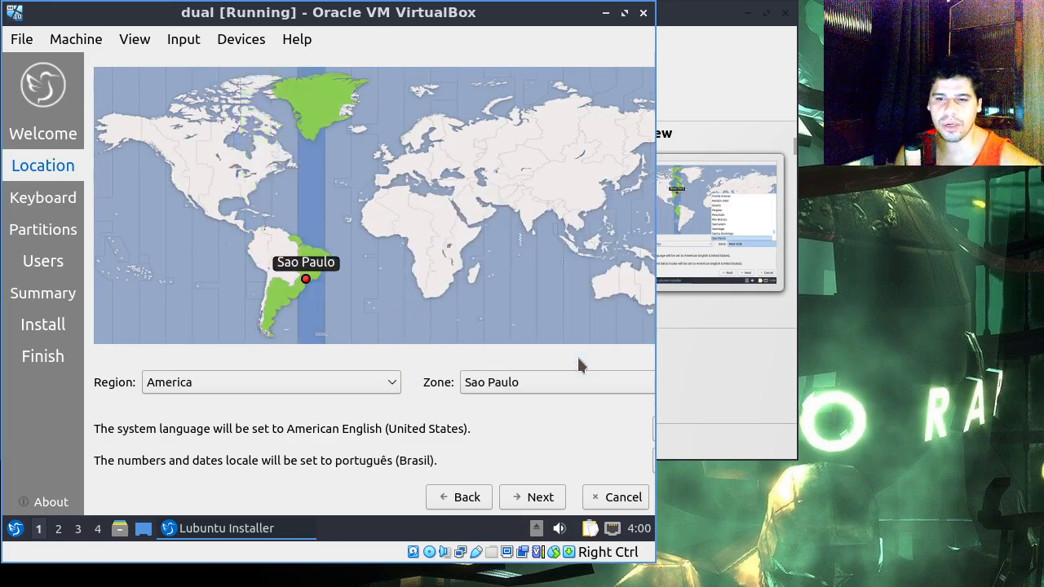
pyautogui.click(534, 497)
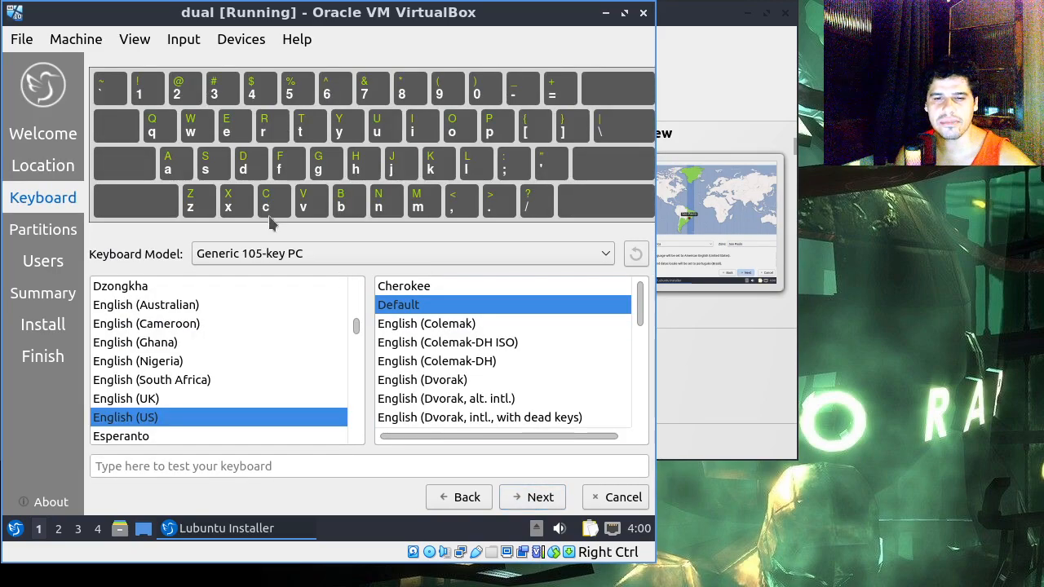
# Step: Select Portuguese (Brazil) as the keyboard layout, keeping its Default variant
pyautogui.click(173, 395)
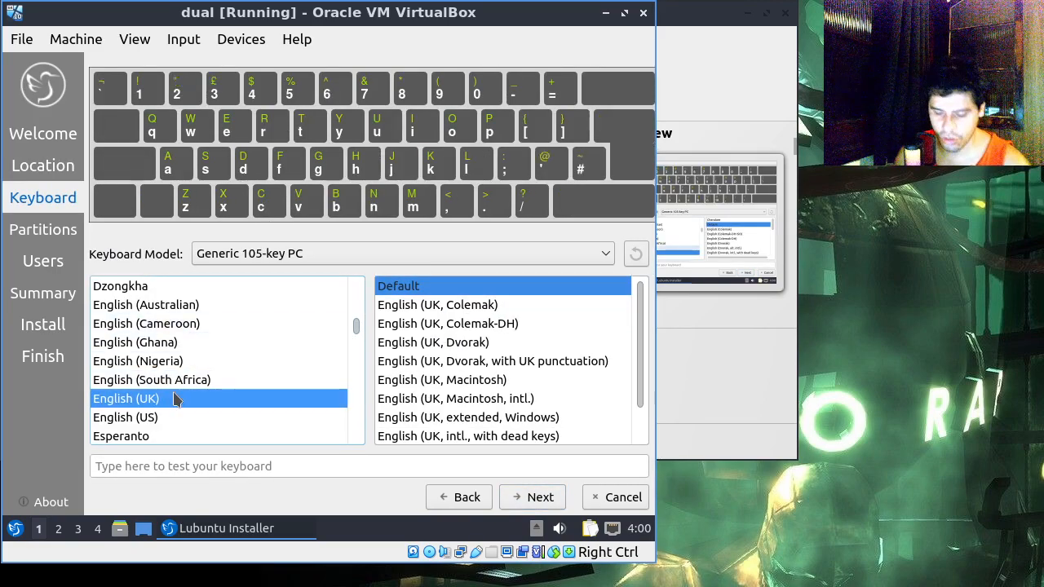
pyautogui.write('por')
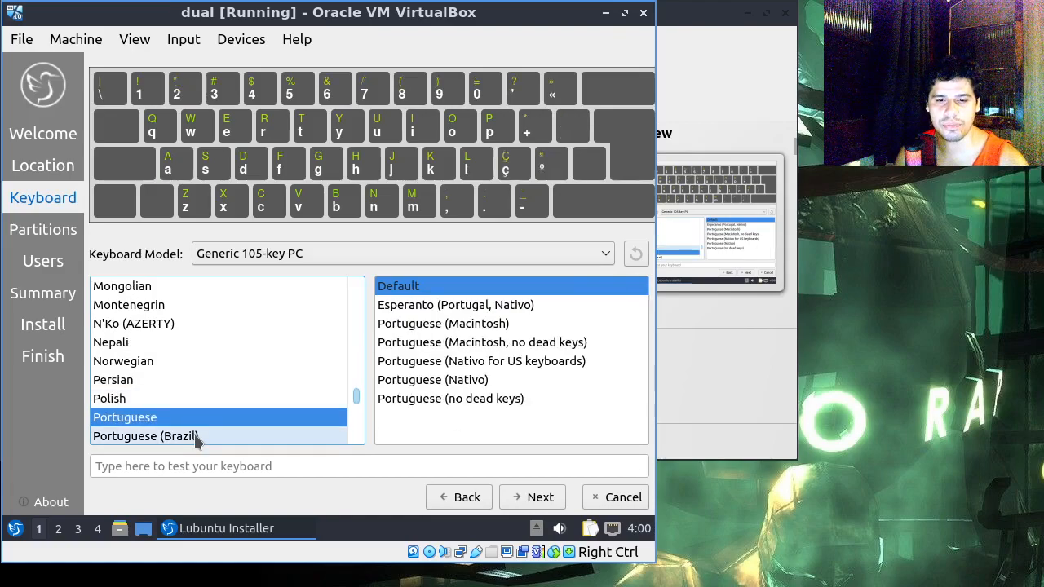
pyautogui.click(196, 436)
# Step: Test the keyboard layout with ç, ^, ~, quotes, brackets, slashes, colon and angle brackets, and clear the test text
pyautogui.click(324, 465)
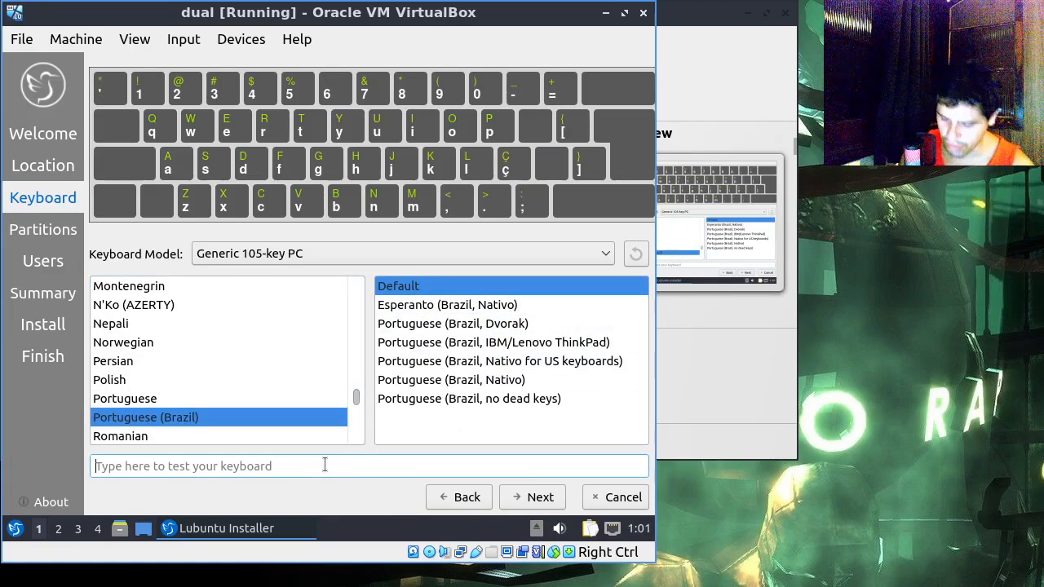
pyautogui.write('ç')
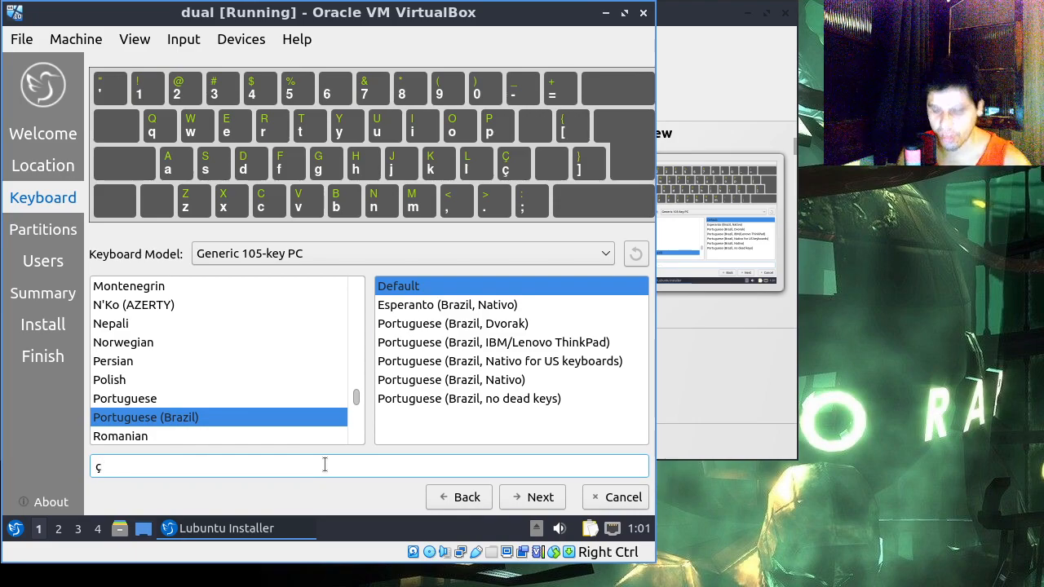
pyautogui.write('^')
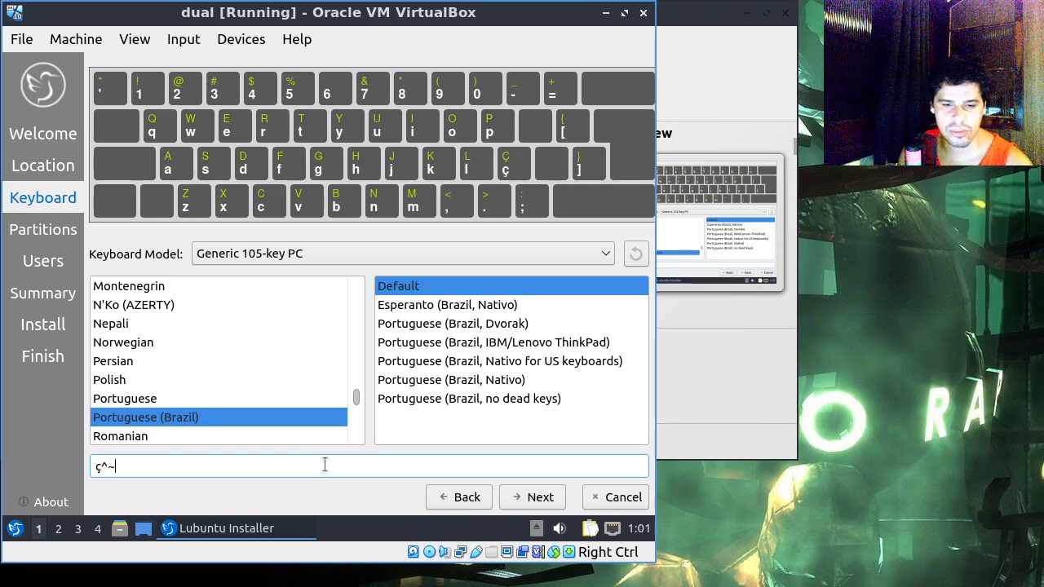
pyautogui.write("~'")
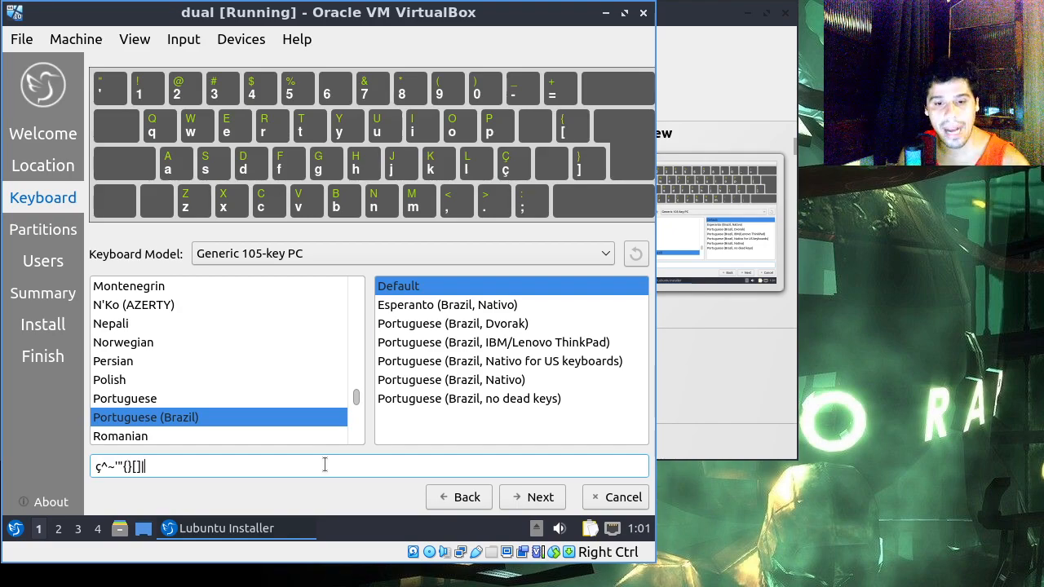
pyautogui.write('\\/')
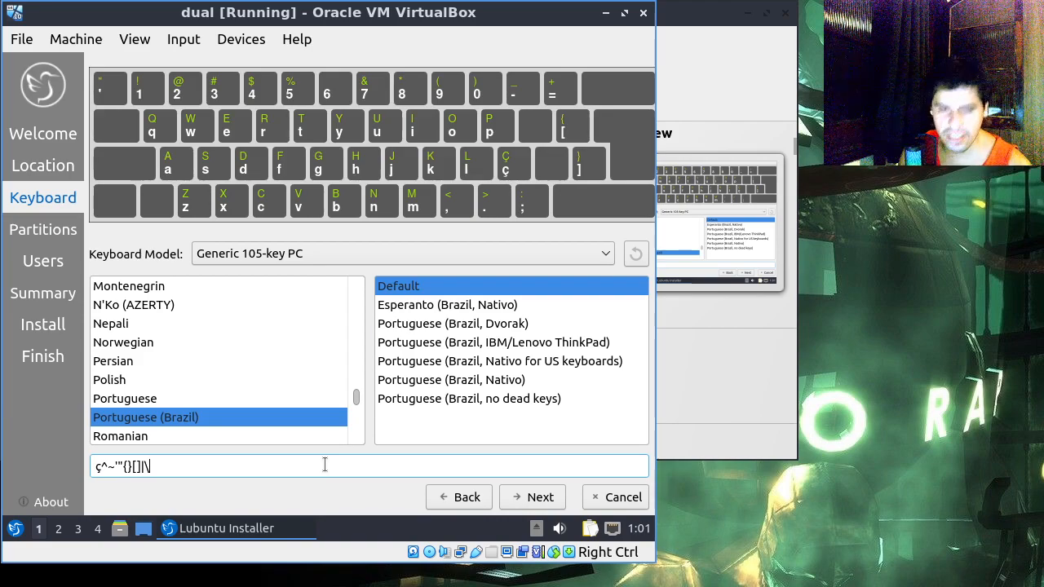
pyautogui.write(':')
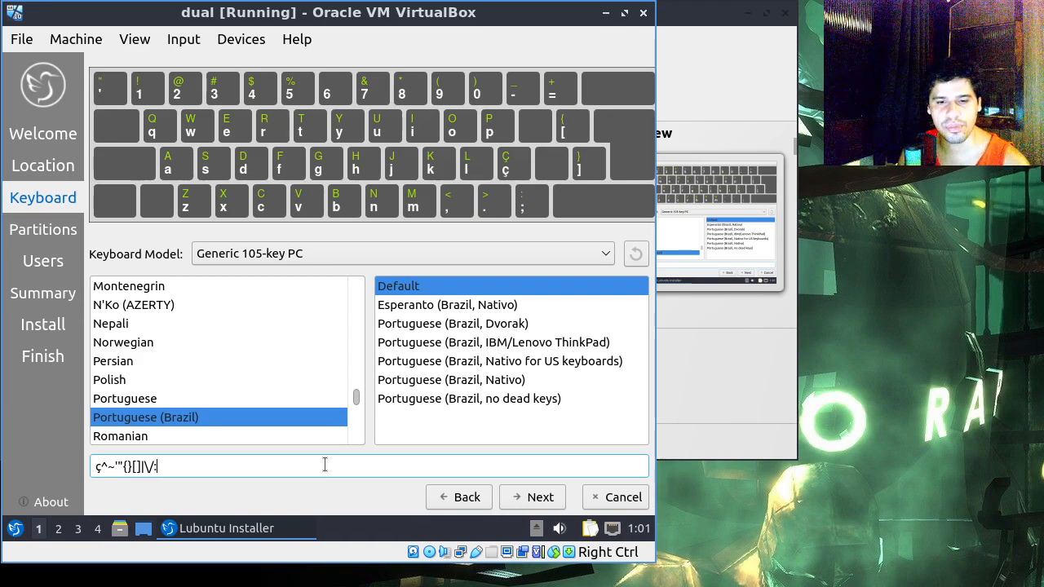
pyautogui.write('<>')
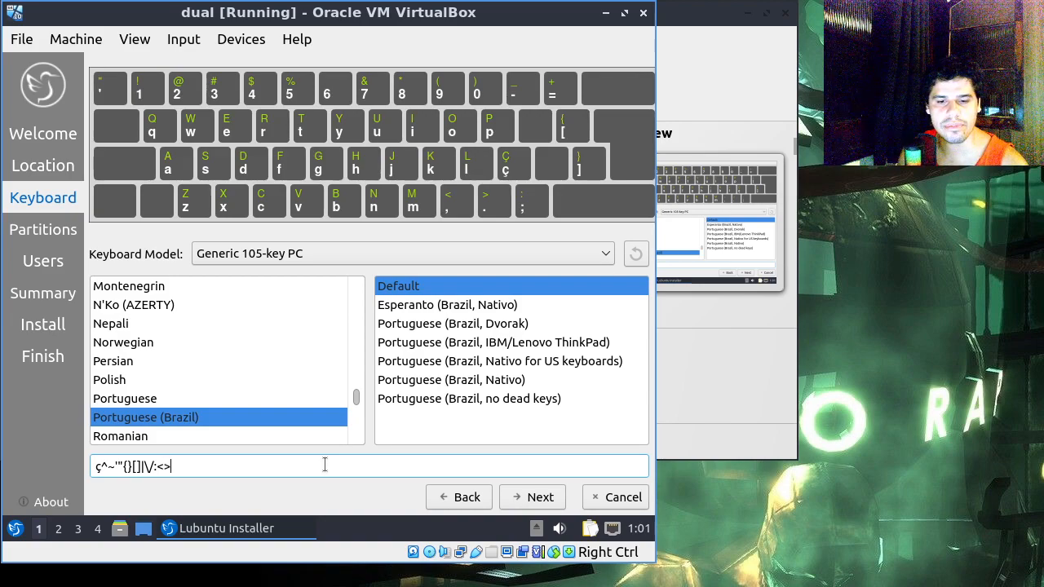
pyautogui.press('BackSpace')
pyautogui.press('BackSpace')
pyautogui.press('BackSpace')
pyautogui.press('BackSpace')
pyautogui.press('BackSpace')
pyautogui.press('BackSpace')
pyautogui.press('BackSpace')
pyautogui.press('BackSpace')
pyautogui.press('BackSpace')
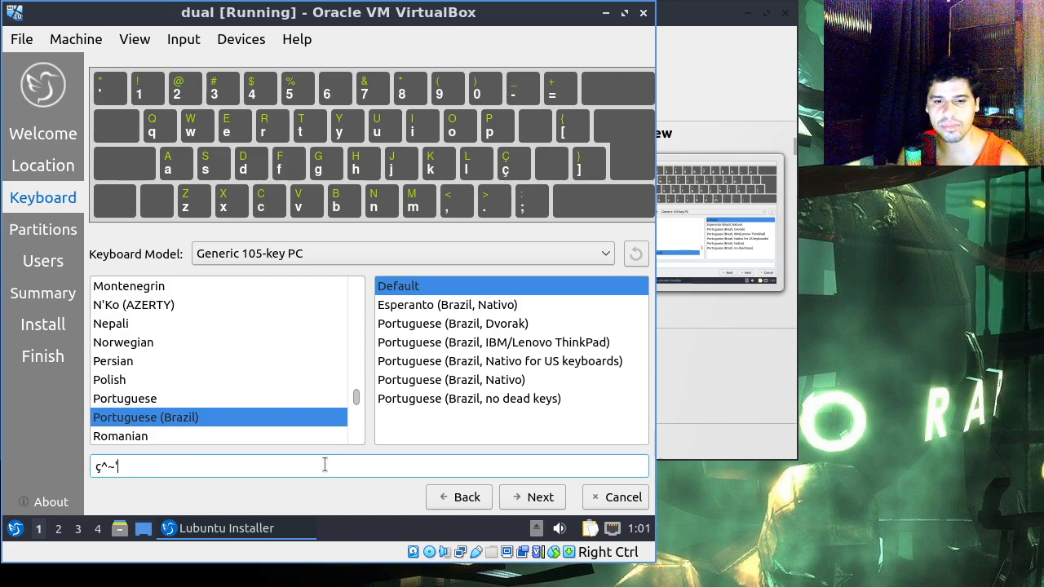
pyautogui.press('BackSpace')
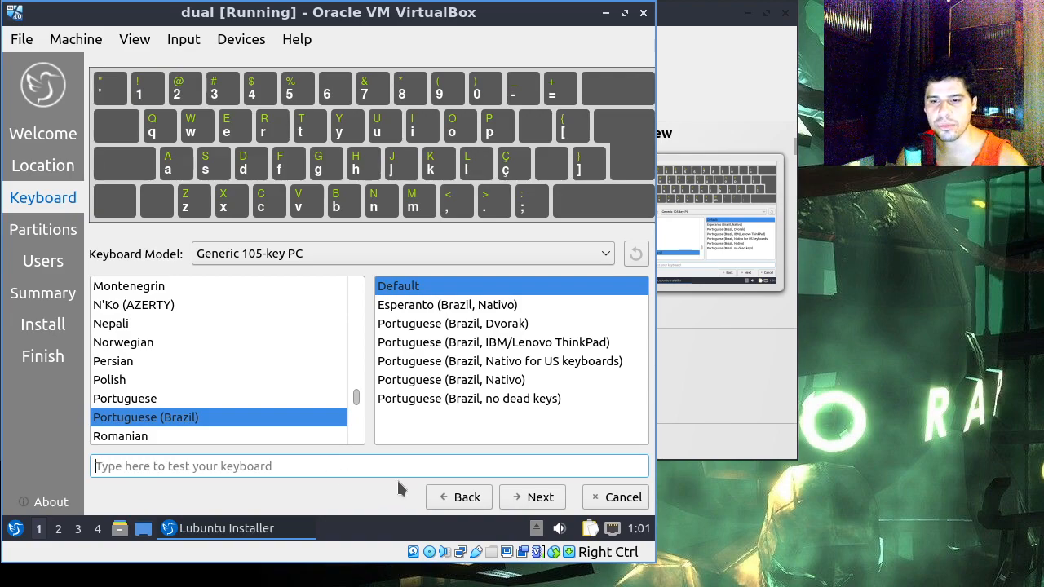
# Step: On the partitions page, choose Replace a partition, install onto the free space of /dev/sda, and continue to the users page
pyautogui.click(540, 499)
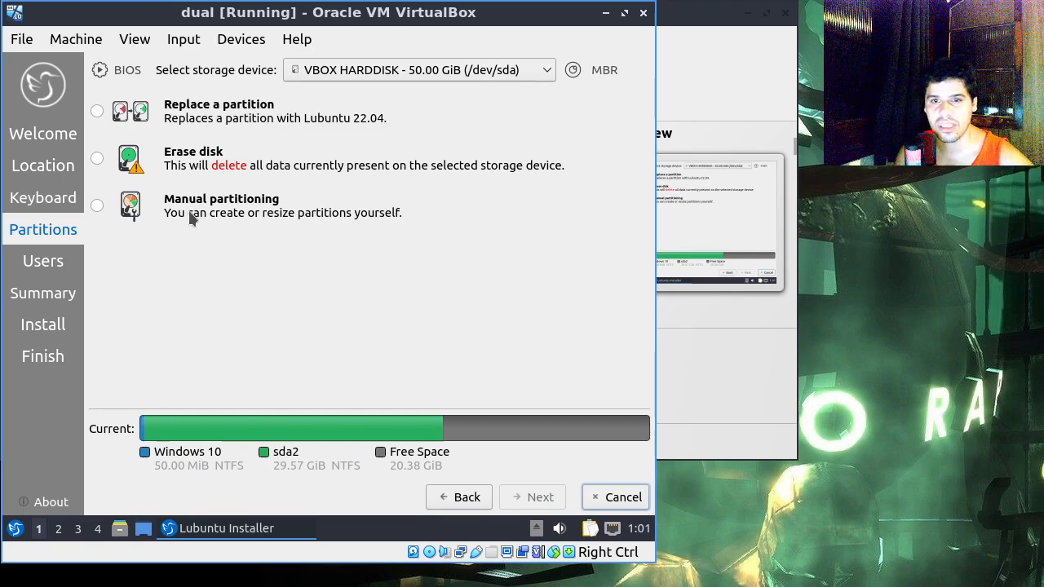
pyautogui.click(222, 119)
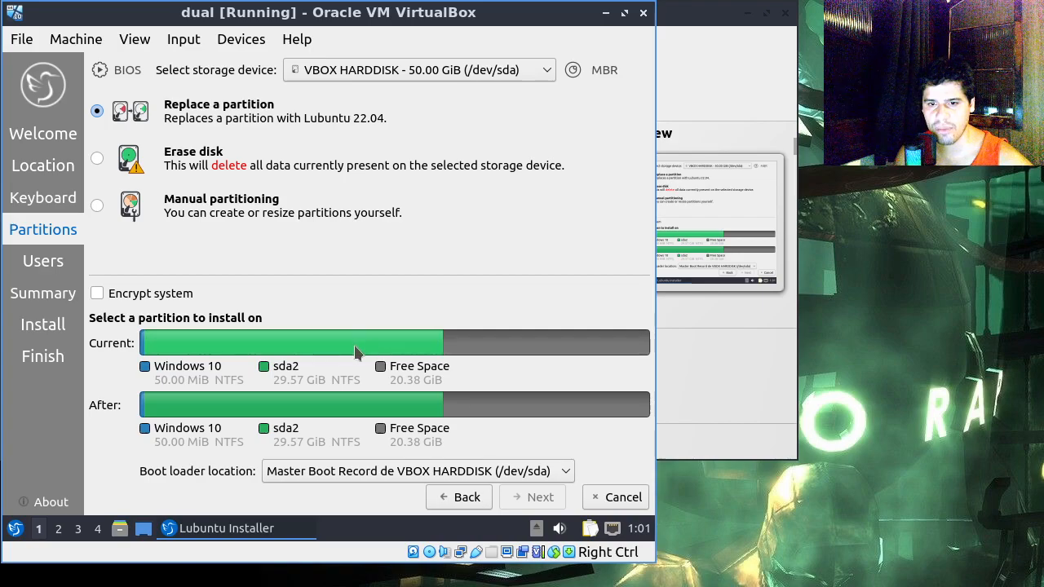
pyautogui.click(552, 347)
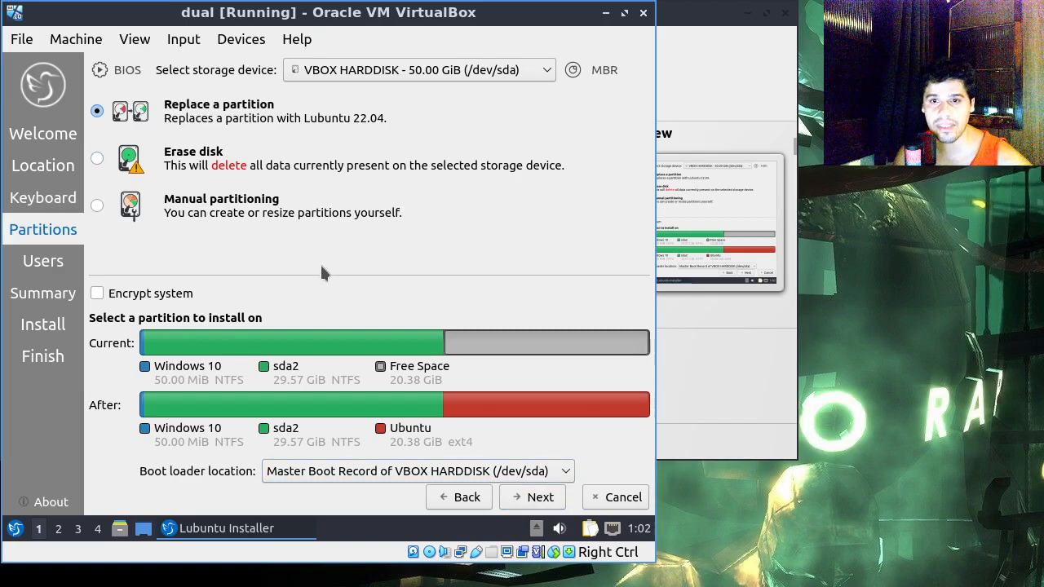
pyautogui.click(553, 497)
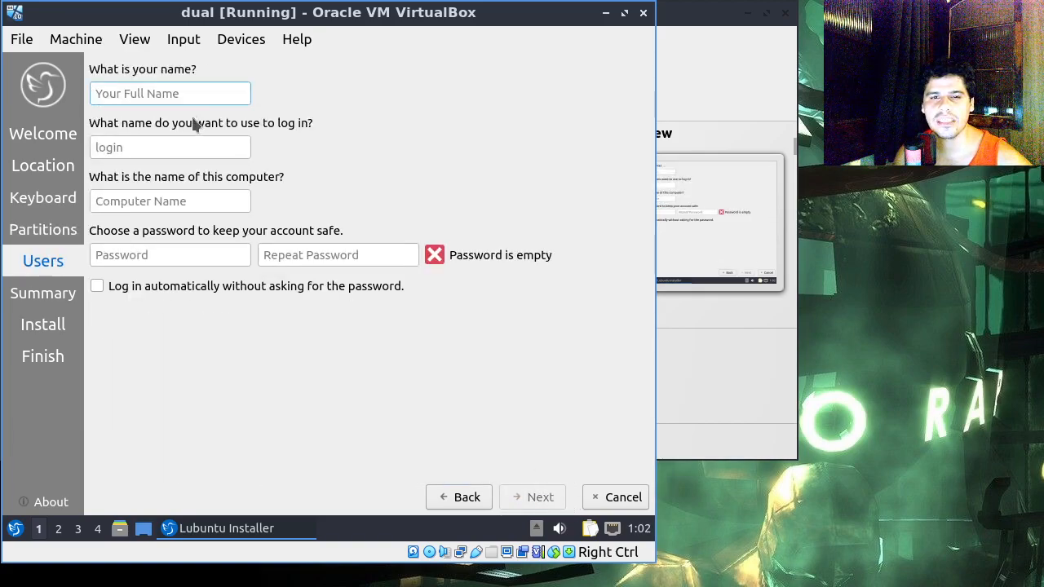
# Step: Fill in the user's name, keep the generated login name, and replace the suggested computer name with a custom one
pyautogui.write('xita')
pyautogui.press('Tab')
pyautogui.press('Tab')
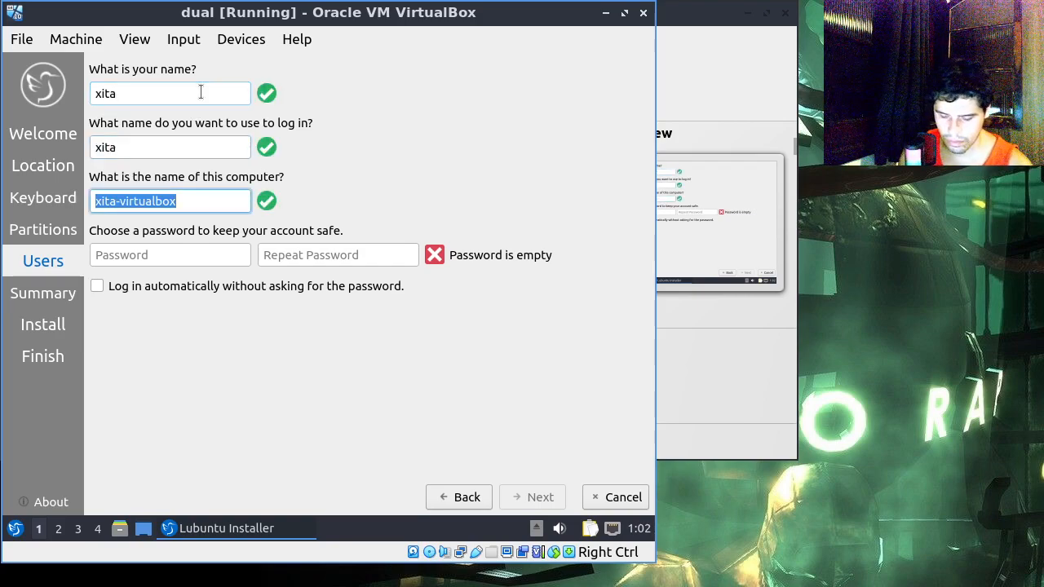
pyautogui.write('xitavm')
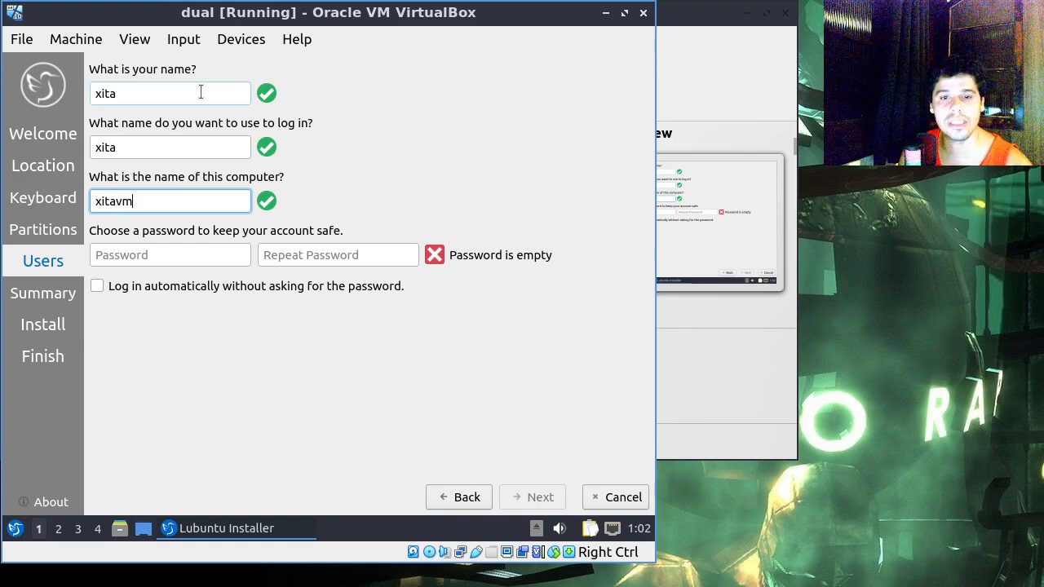
pyautogui.press('Tab')
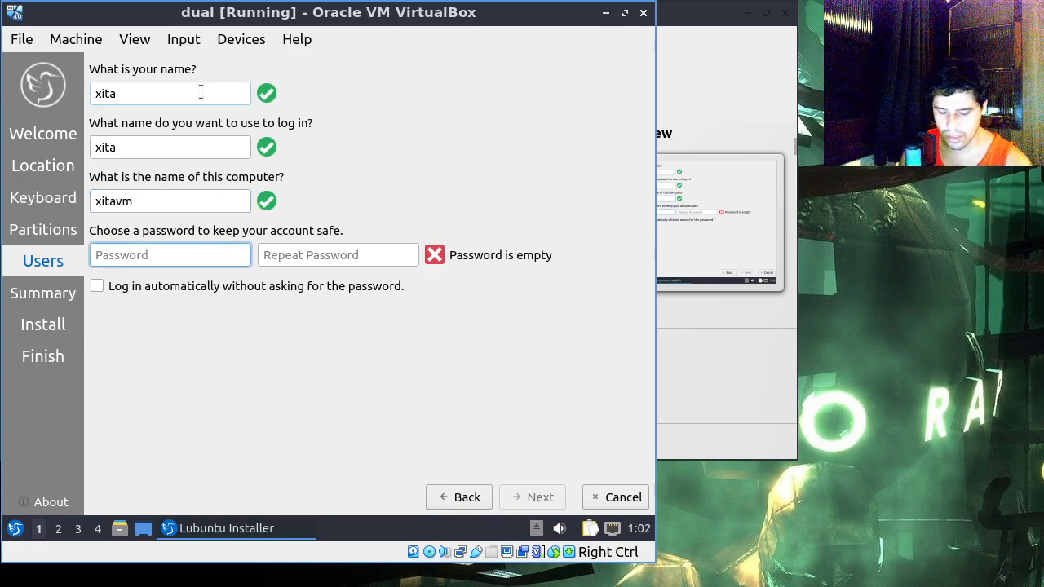
# Step: Enter and repeat the account password, leave automatic login off, and continue to the installation summary
pyautogui.press('Tab')
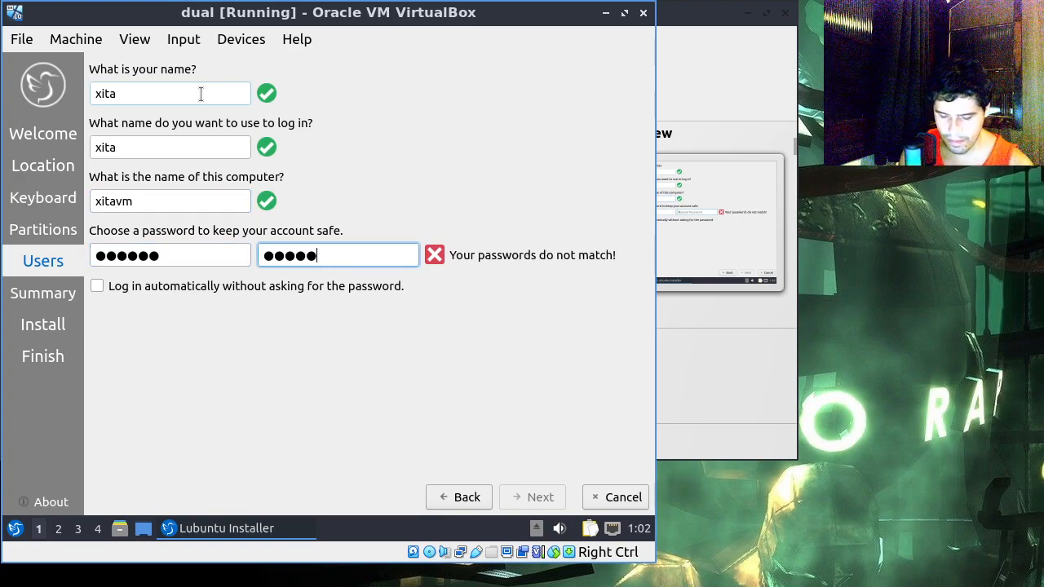
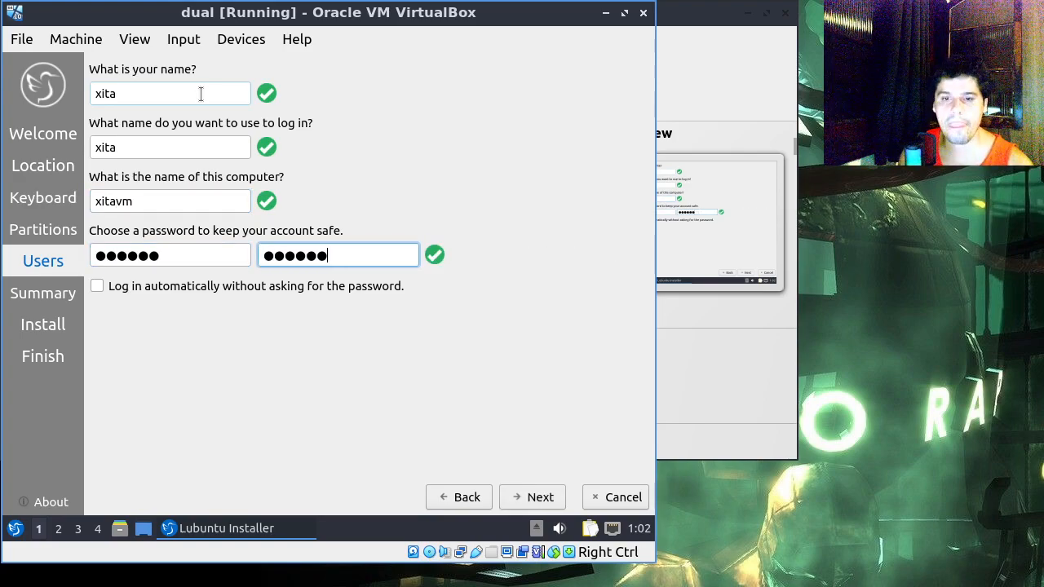
pyautogui.click(540, 495)
# Step: Review the installation summary and start installing Lubuntu, confirming the irreversible disk changes
pyautogui.scroll(-2, 499, 334)
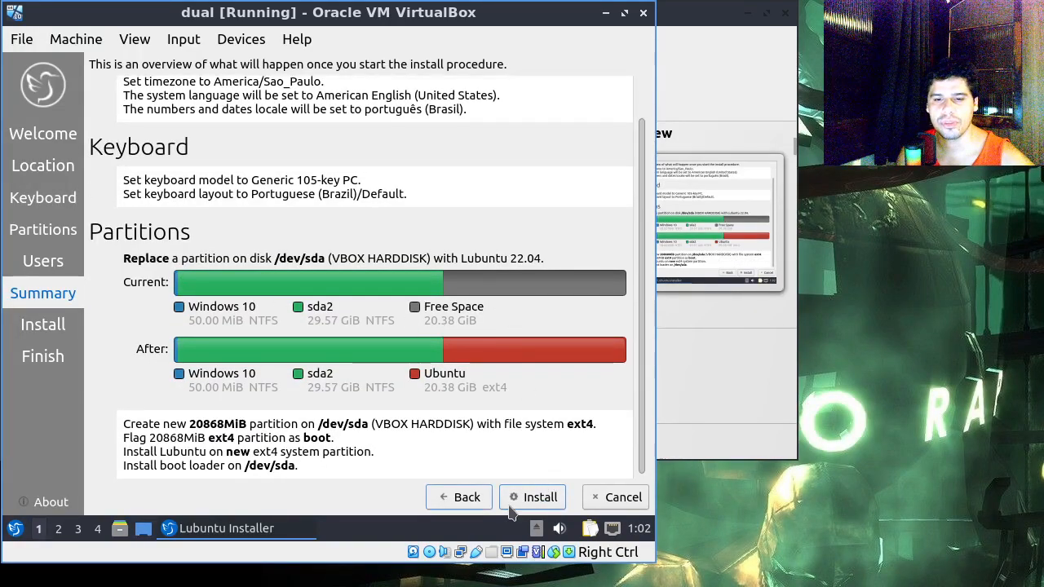
pyautogui.click(539, 497)
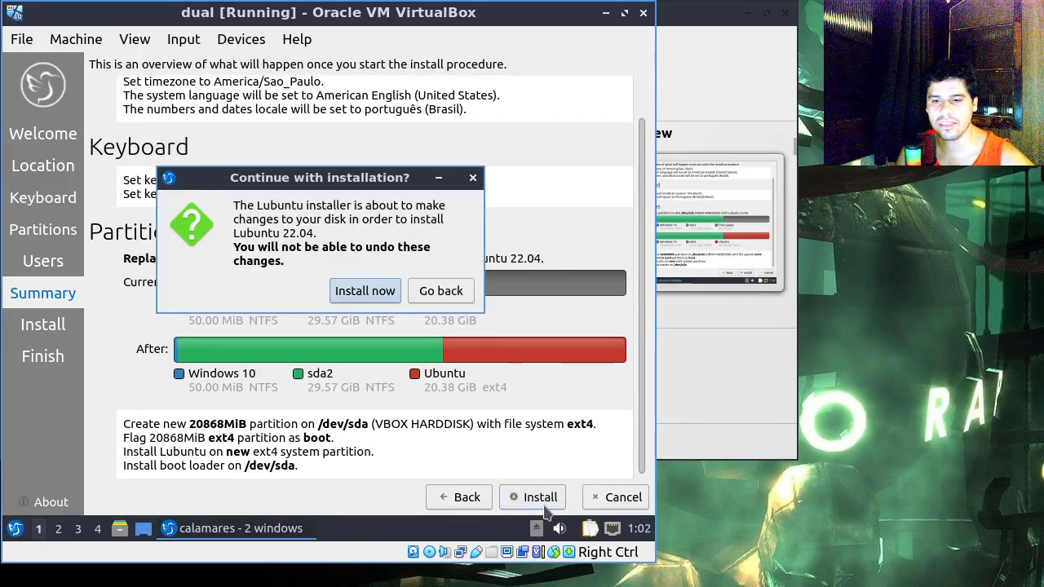
pyautogui.click(365, 293)
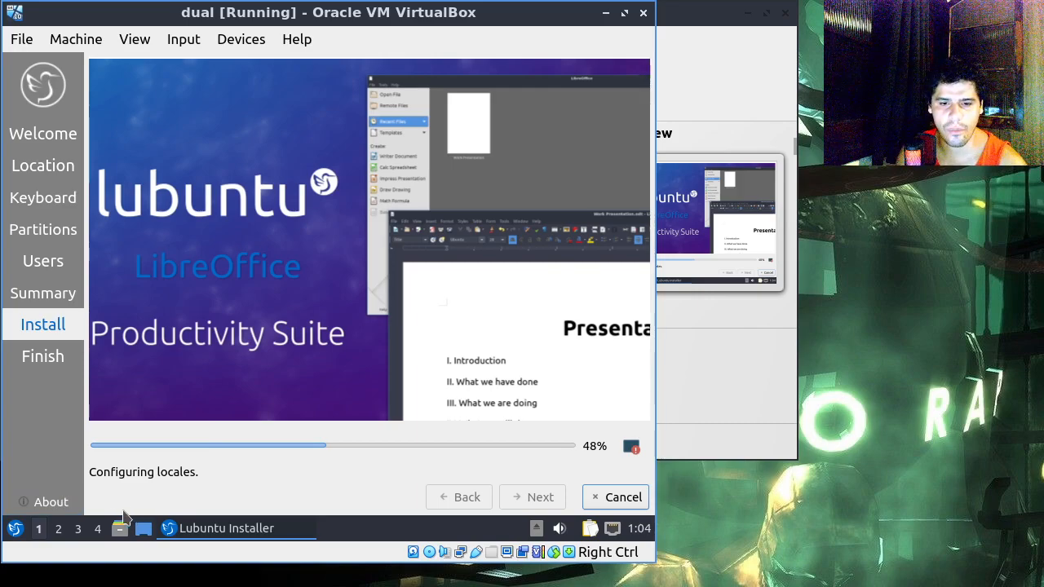
# Step: Open Firefox Web Browser in the live session and close the Mozilla privacy tab
pyautogui.click(14, 529)
pyautogui.moveTo(79, 321)
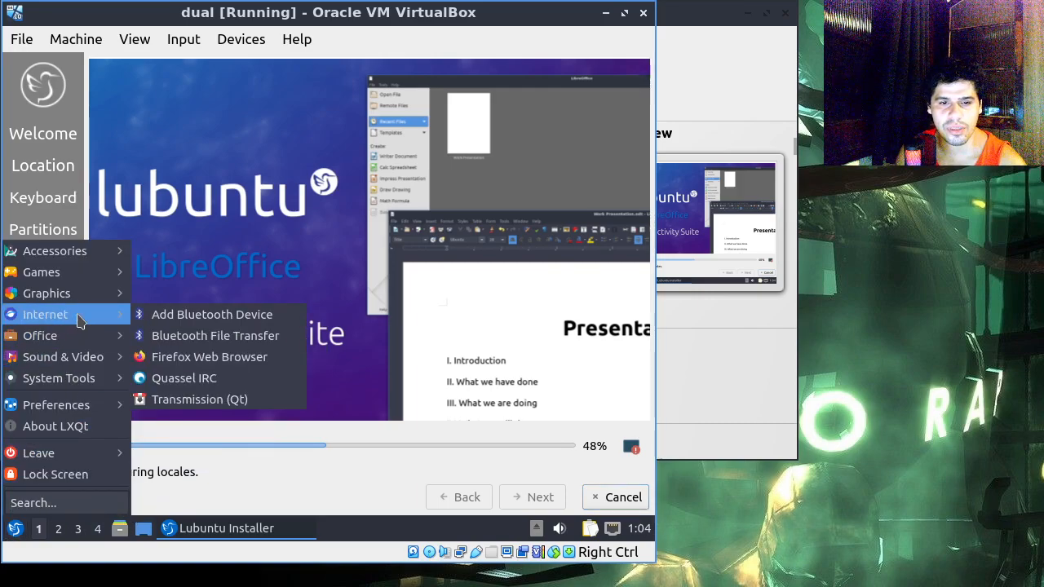
pyautogui.click(173, 361)
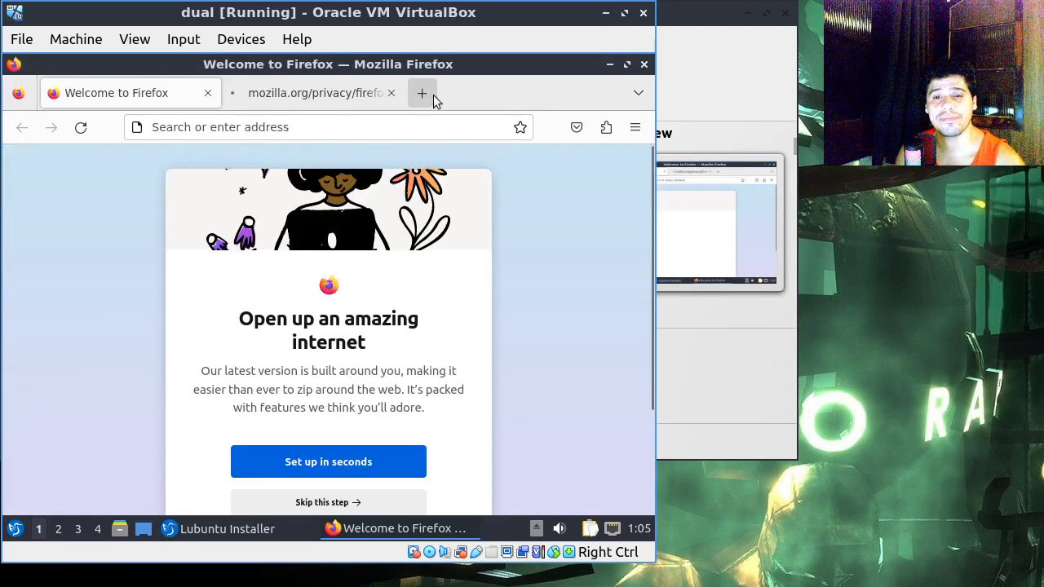
pyautogui.click(392, 94)
# Step: Search the web for "ubuntu flavours" and open the Ubuntu flavours page on ubuntu.com
pyautogui.click(379, 125)
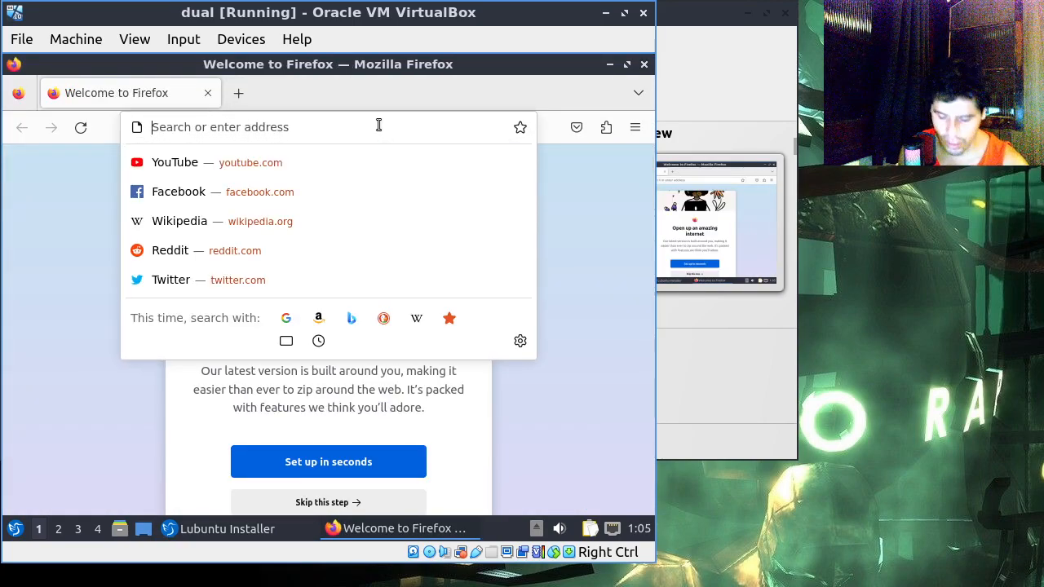
pyautogui.write('ubuntu flavo')
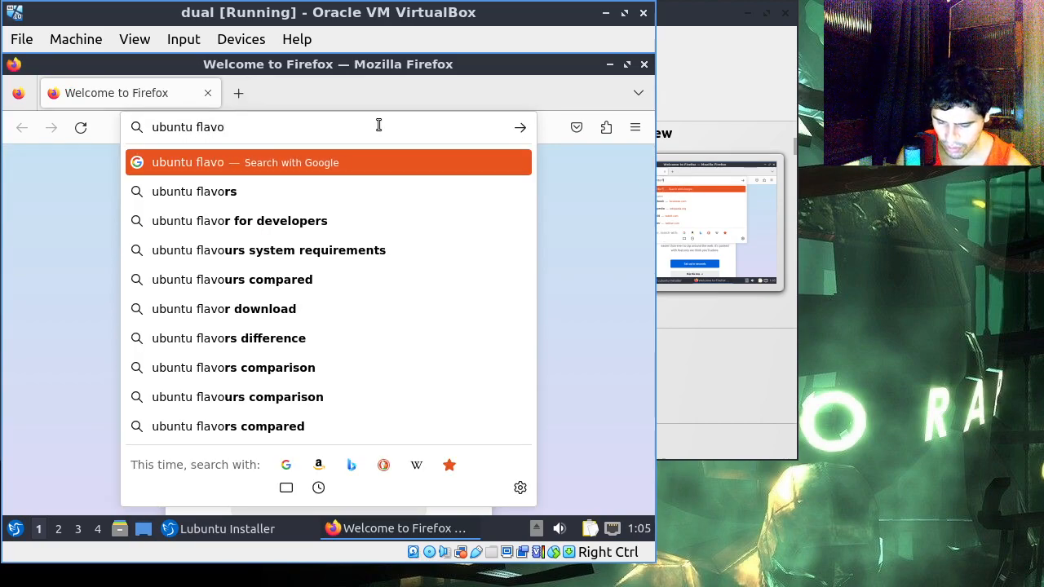
pyautogui.write('urs')
pyautogui.press('Return')
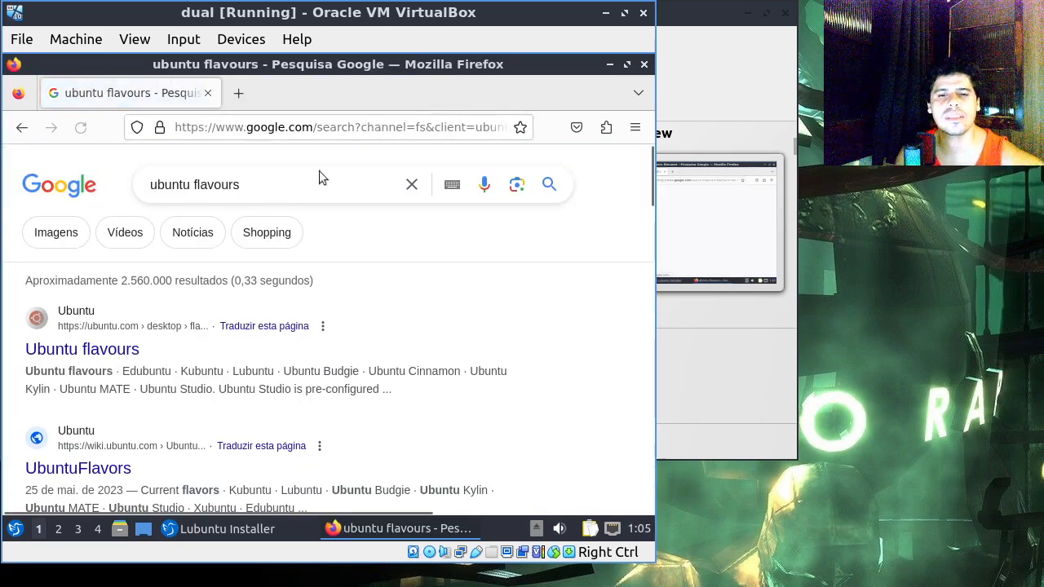
pyautogui.click(129, 345)
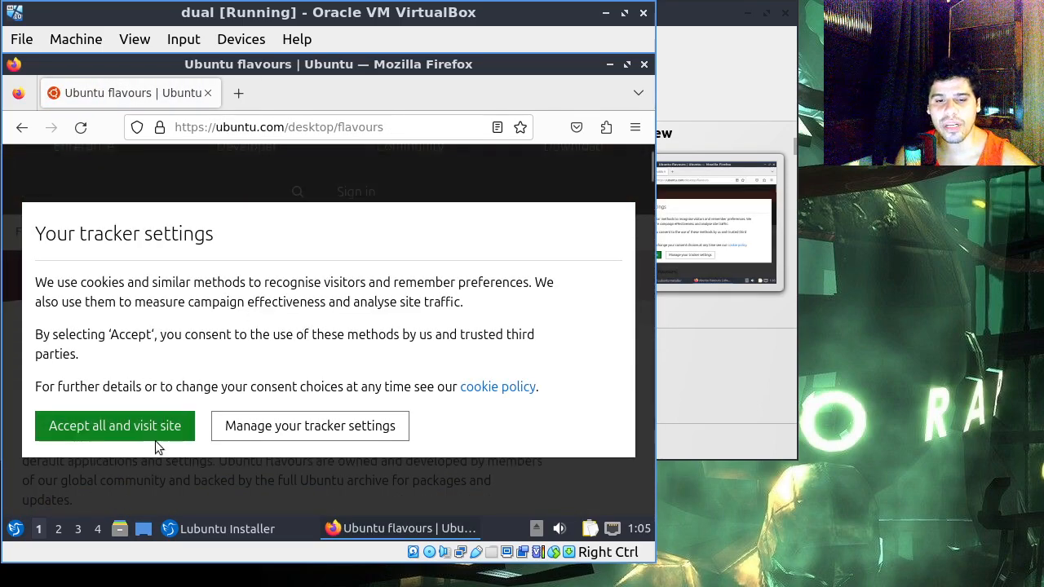
# Step: Accept the site's tracker settings and look through the descriptions of the official Ubuntu flavours
pyautogui.click(155, 433)
pyautogui.scroll(-10, 288, 323)
pyautogui.scroll(-15, 288, 323)
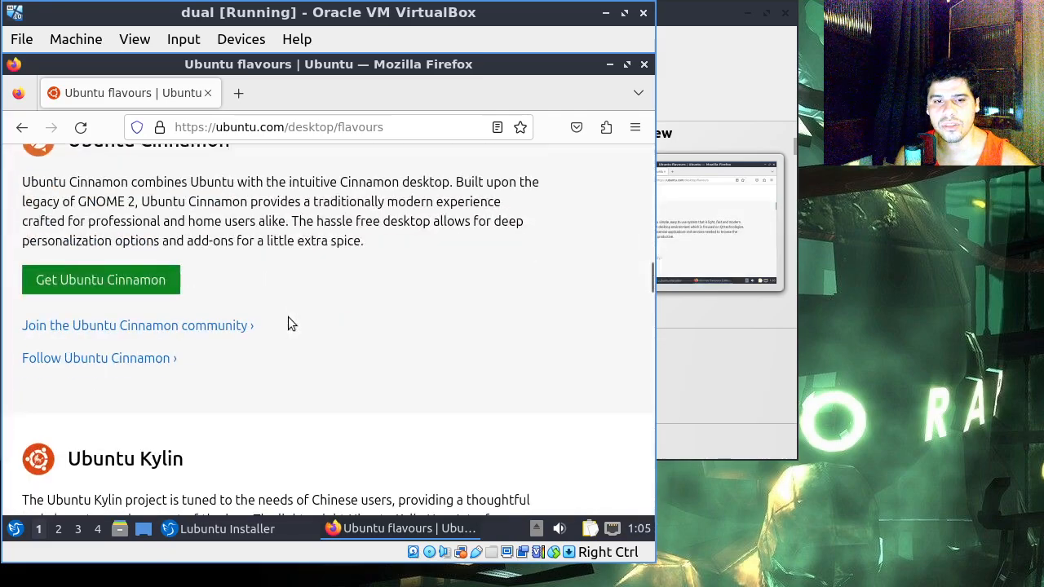
pyautogui.scroll(3, 288, 324)
pyautogui.moveTo(144, 306); pyautogui.dragTo(195, 306)
pyautogui.scroll(-4, 197, 310)
pyautogui.scroll(-8, 196, 310)
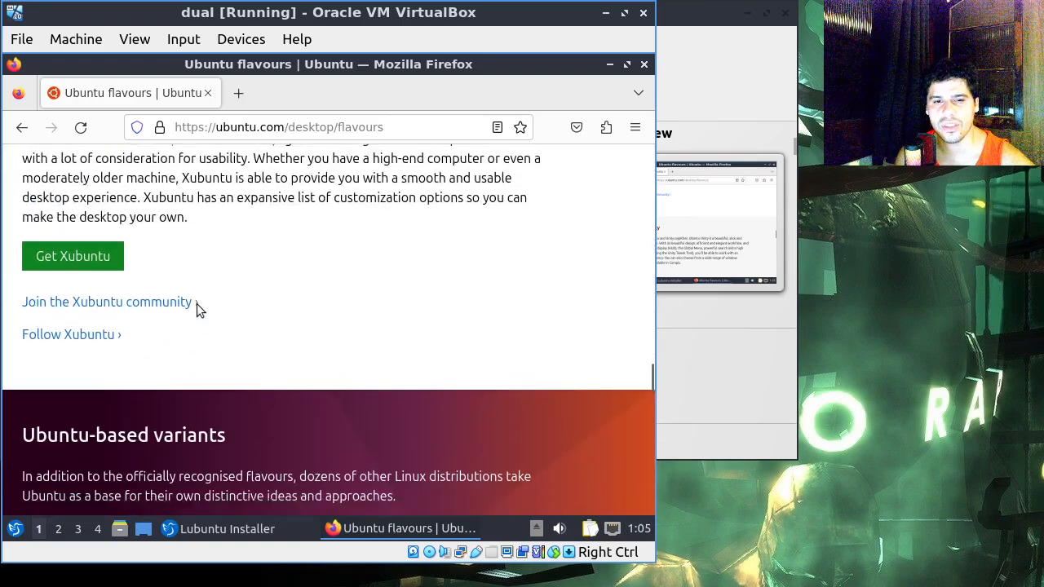
pyautogui.scroll(4, 198, 310)
# Step: Search the web for "mint linux" and open the Linux Mint home page
pyautogui.click(280, 127)
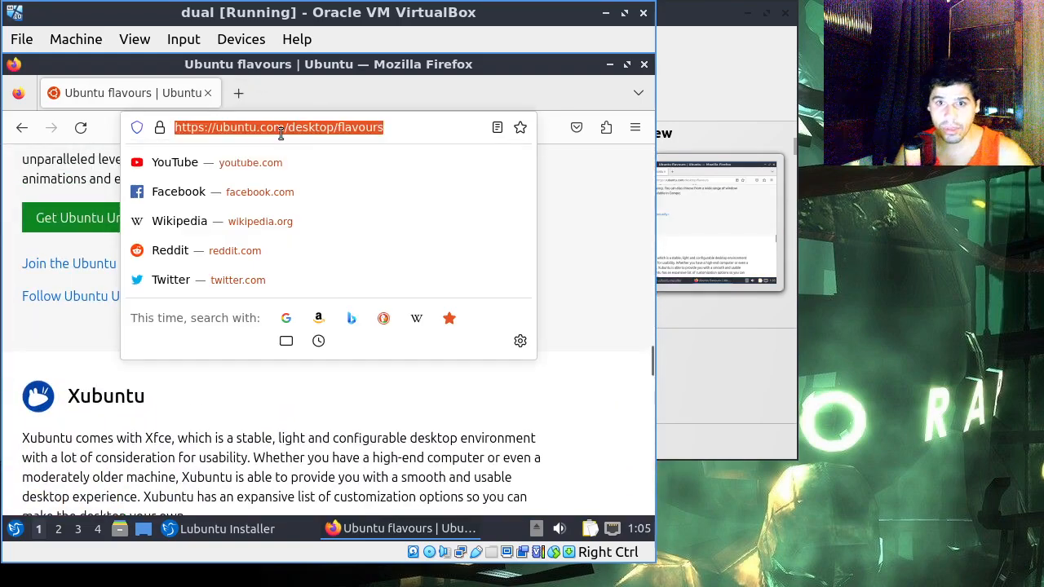
pyautogui.write('mint ')
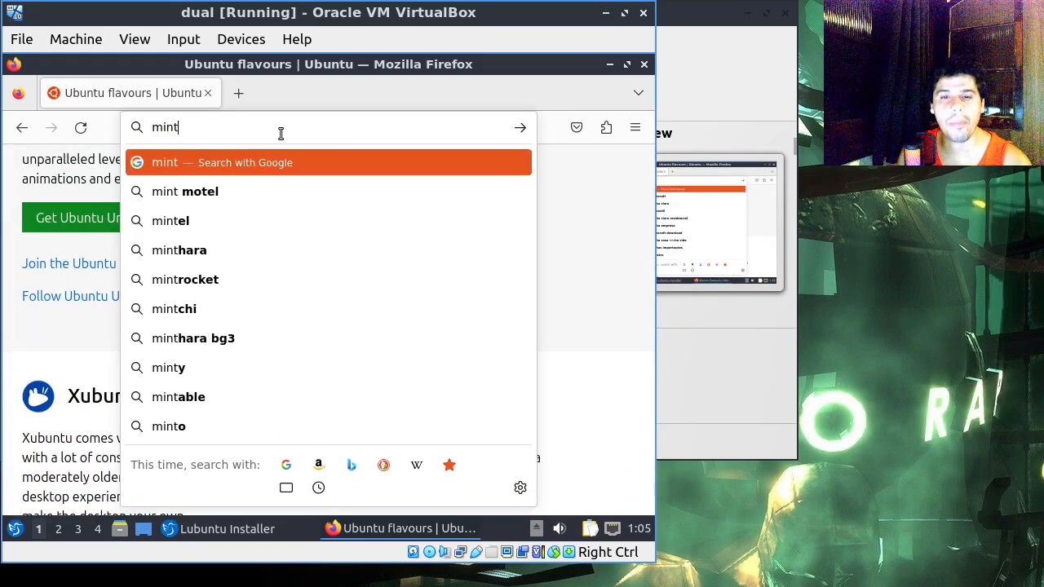
pyautogui.write('linux')
pyautogui.press('Return')
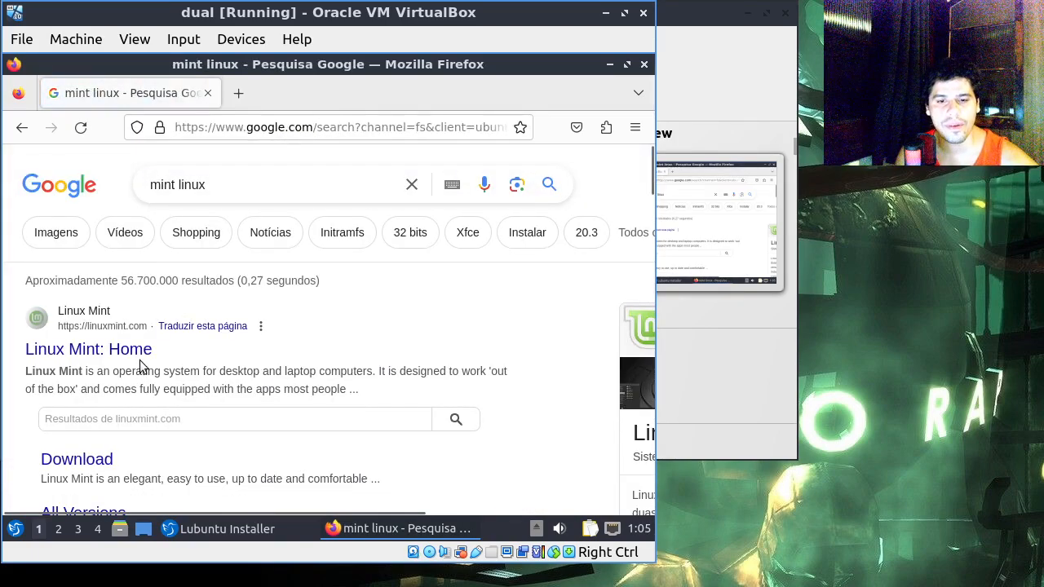
pyautogui.click(140, 353)
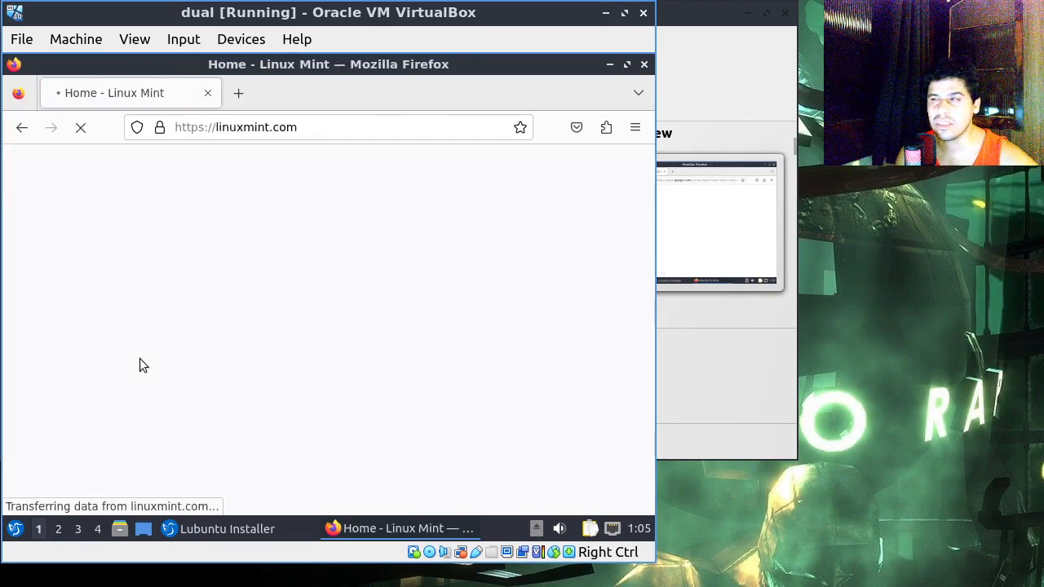
# Step: Look through the Linux Mint home page, including the feature overview and reasons to choose it, and close its tab
pyautogui.scroll(-3, 363, 241)
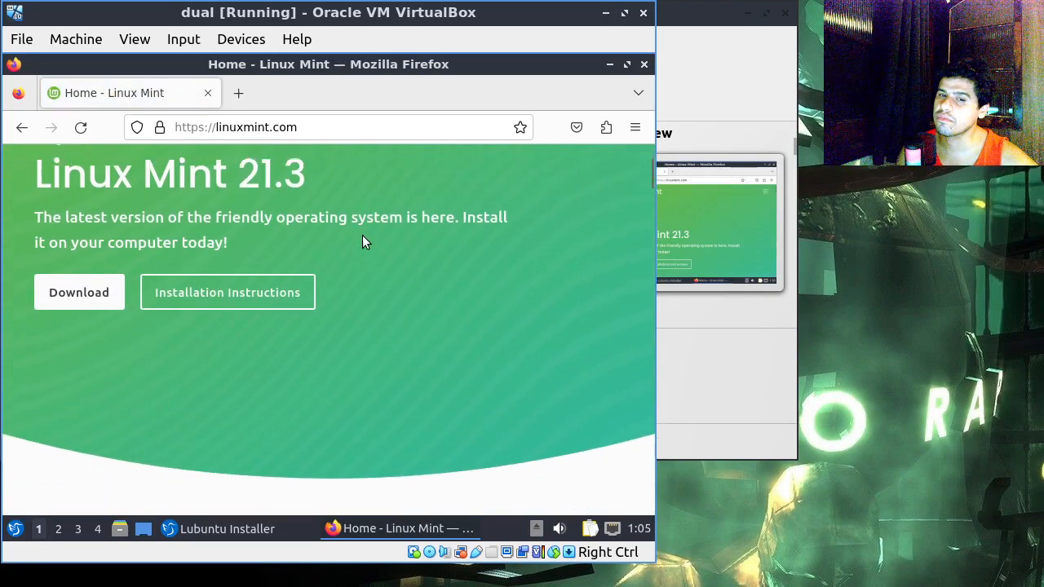
pyautogui.scroll(3, 363, 240)
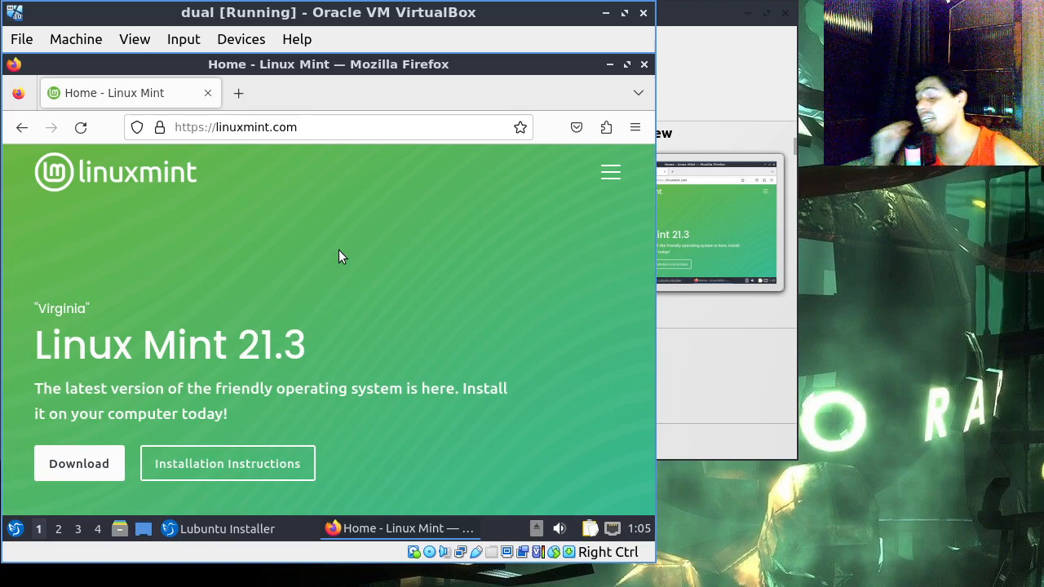
pyautogui.scroll(-2, 149, 336)
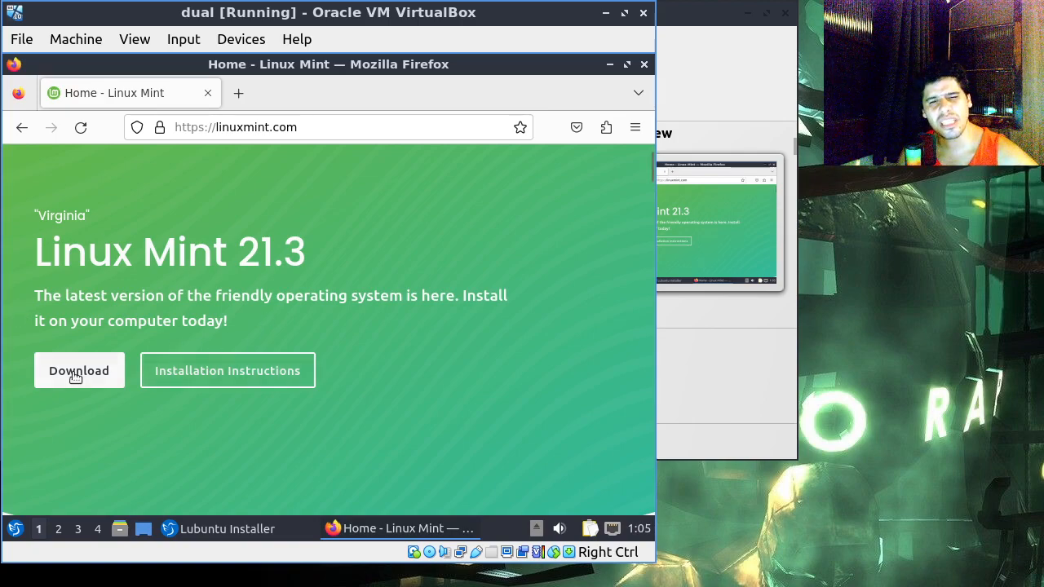
pyautogui.scroll(-6, 404, 378)
pyautogui.scroll(-3, 408, 386)
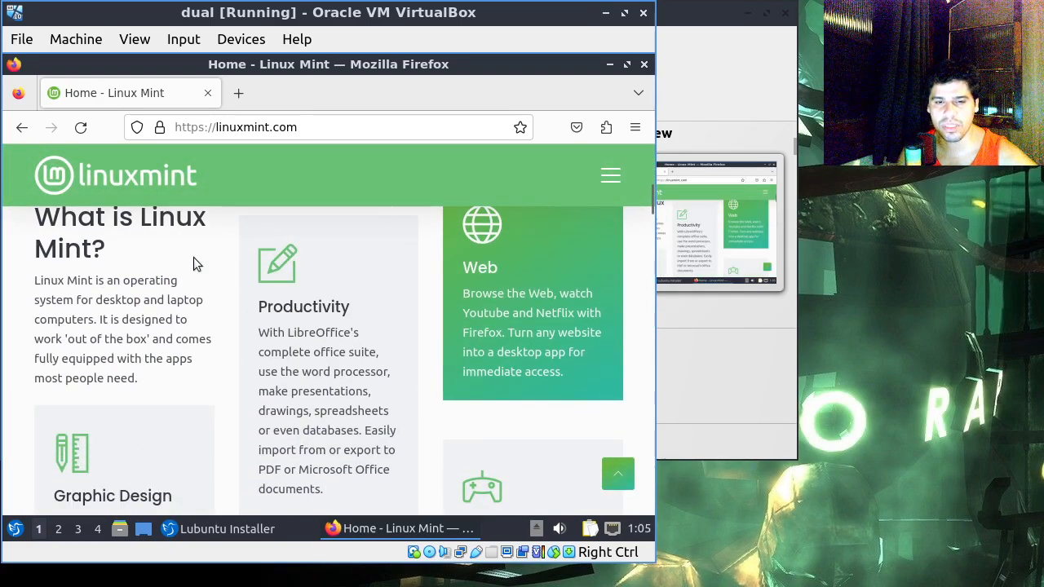
pyautogui.scroll(-6, 413, 310)
pyautogui.scroll(-15, 435, 397)
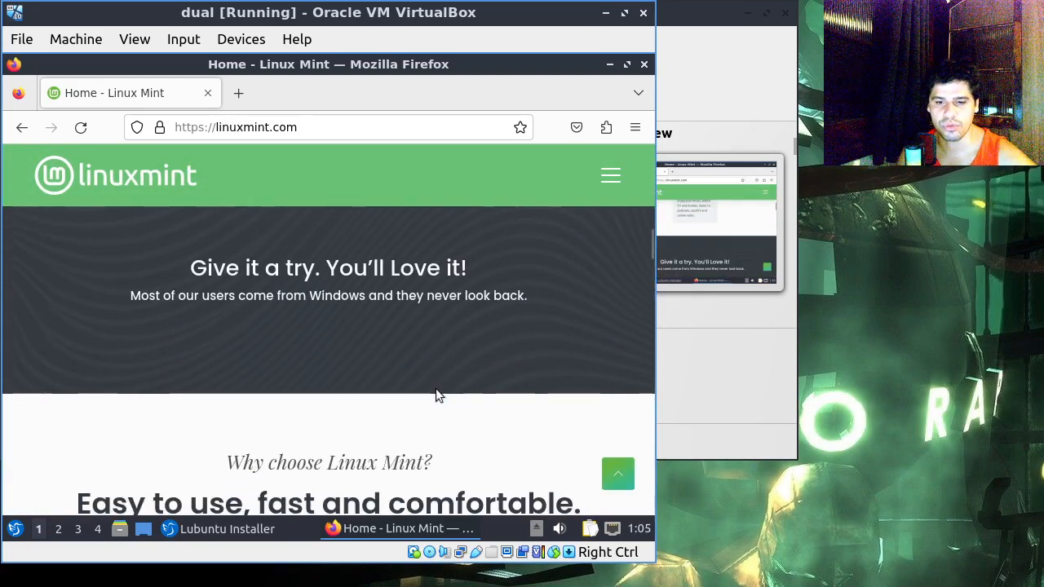
pyautogui.scroll(20, 438, 404)
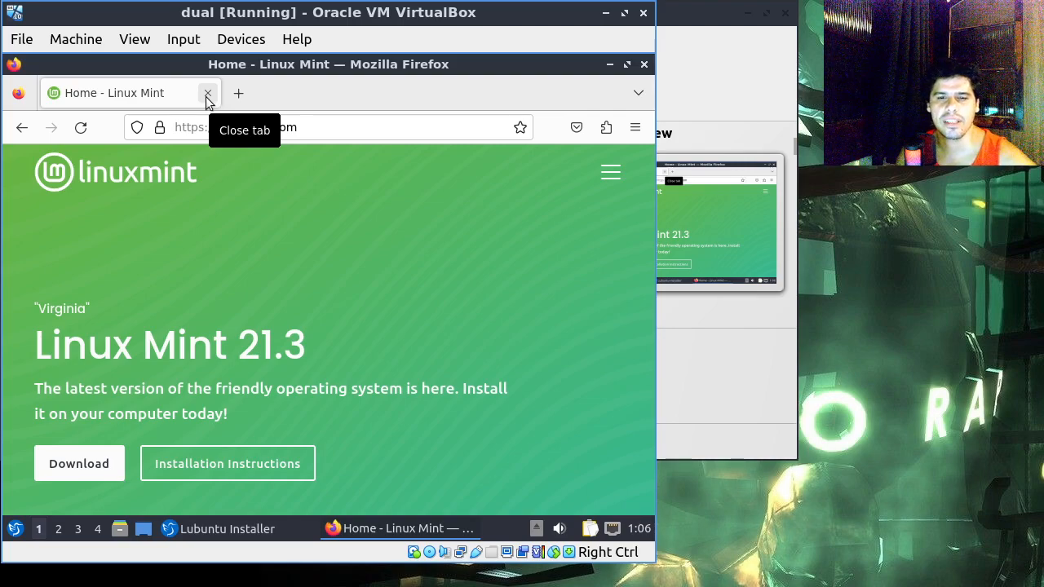
pyautogui.click(207, 96)
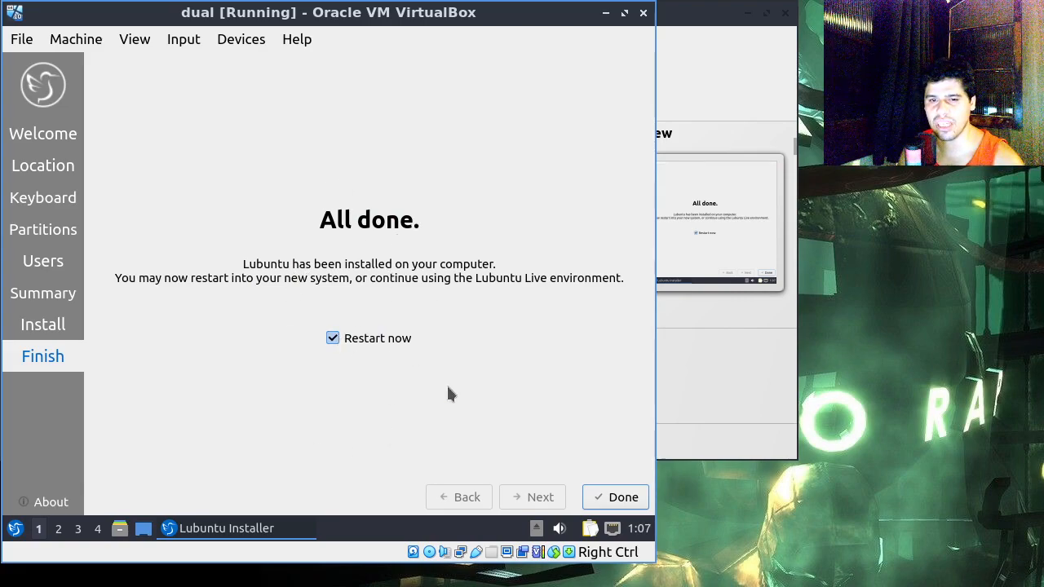
# Step: Finish the Lubuntu installer without restarting, shut down the live session, and acknowledge removal of the installation medium
pyautogui.click(372, 340)
pyautogui.click(618, 500)
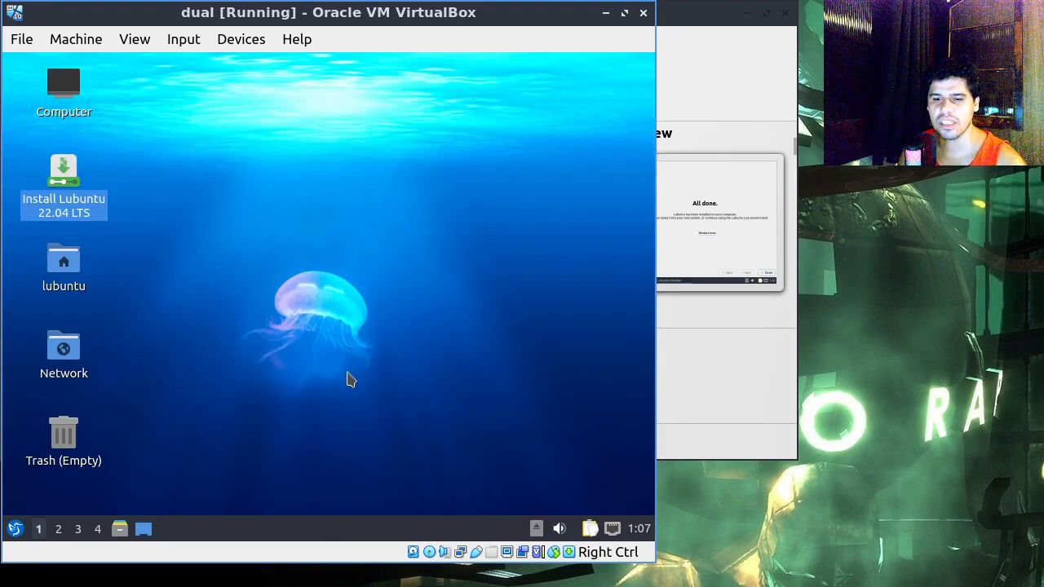
pyautogui.click(15, 528)
pyautogui.moveTo(49, 465)
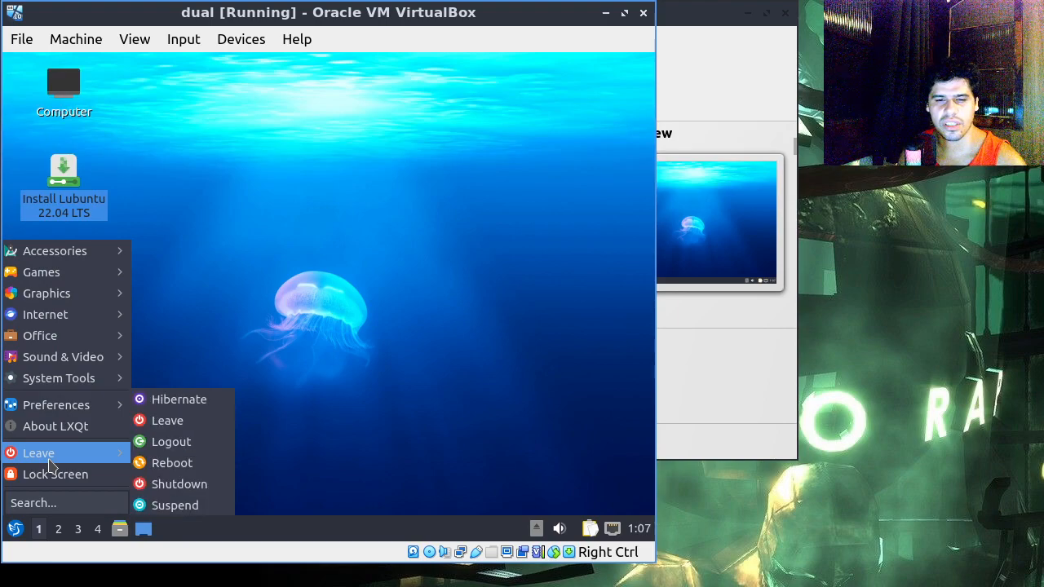
pyautogui.click(208, 492)
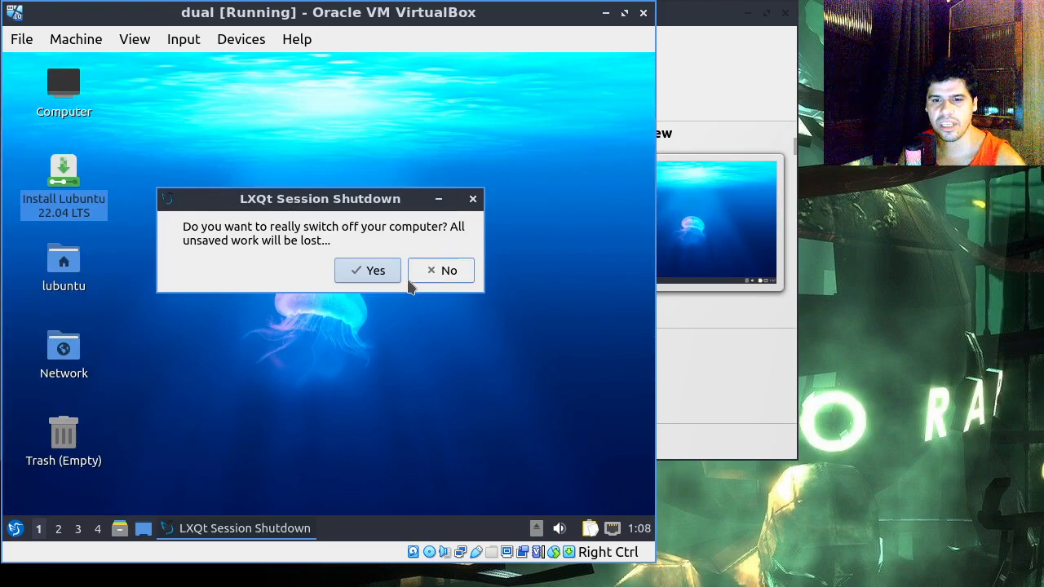
pyautogui.click(381, 275)
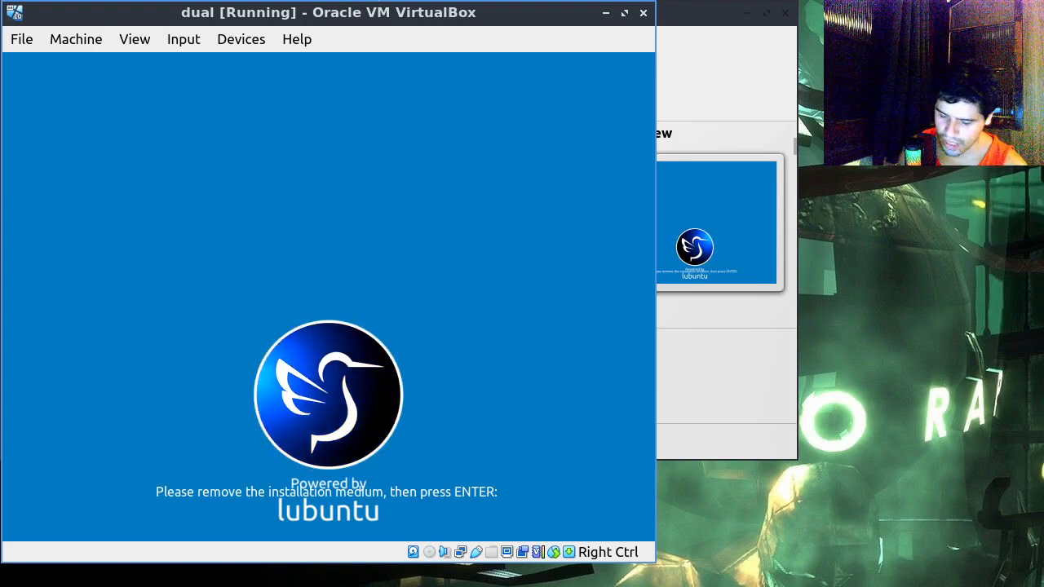
pyautogui.press('Return')
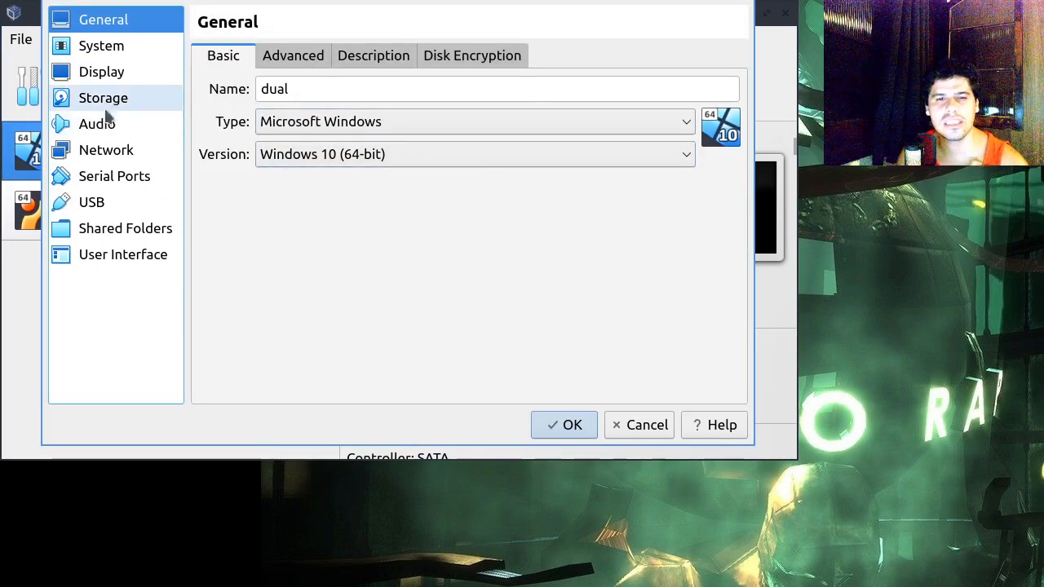
# Step: Check the attached disk and optical drive in the dual machine's storage settings, and leave the settings without changes
pyautogui.click(104, 97)
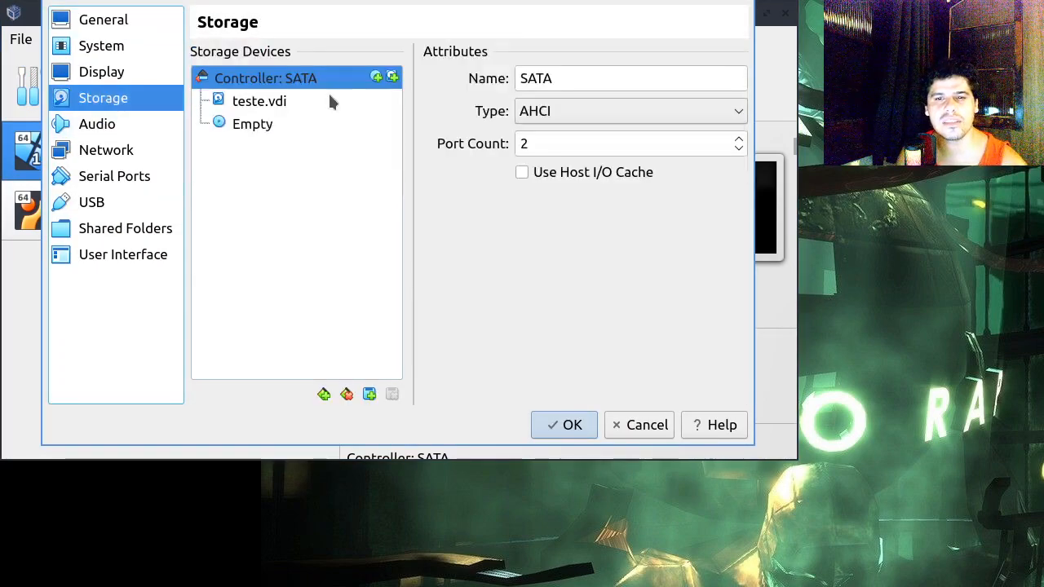
pyautogui.click(324, 103)
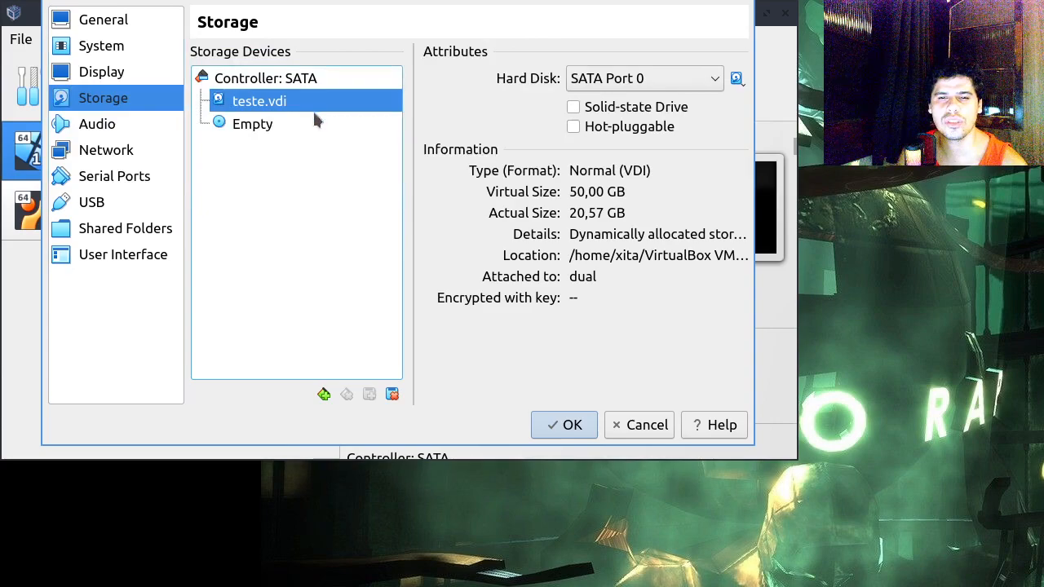
pyautogui.click(314, 124)
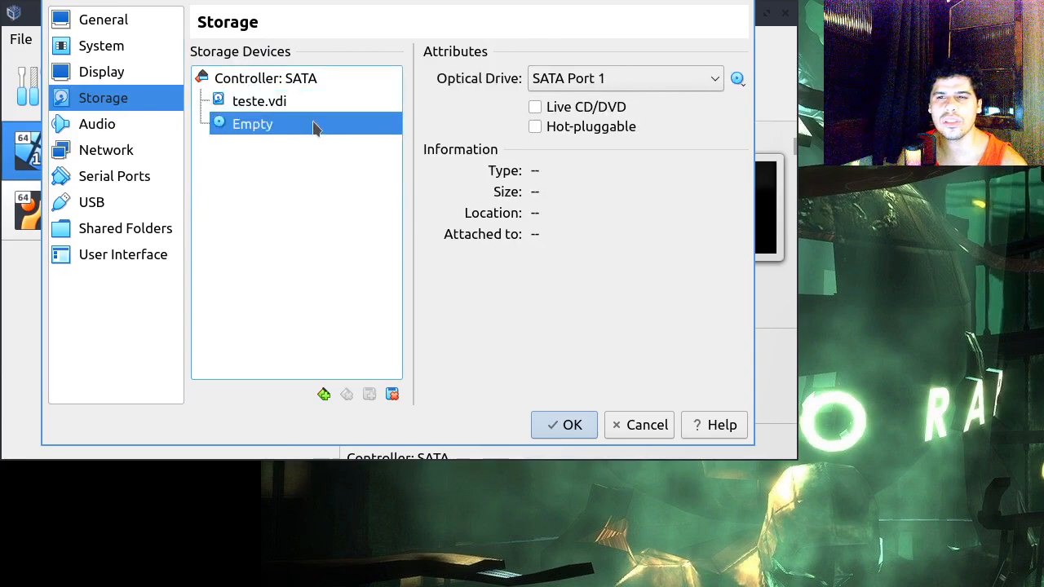
pyautogui.click(736, 78)
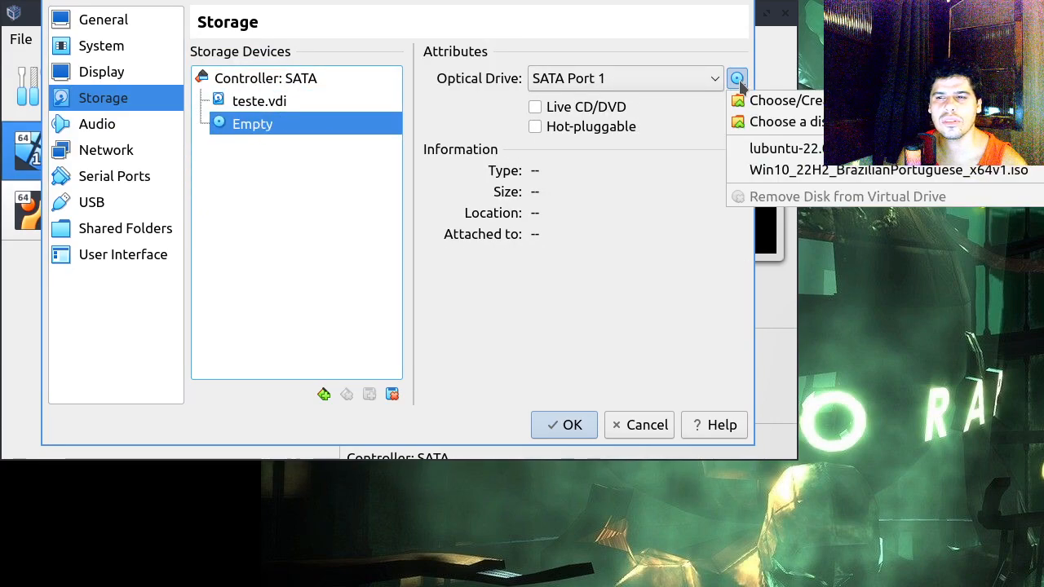
pyautogui.click(647, 428)
pyautogui.click(645, 424)
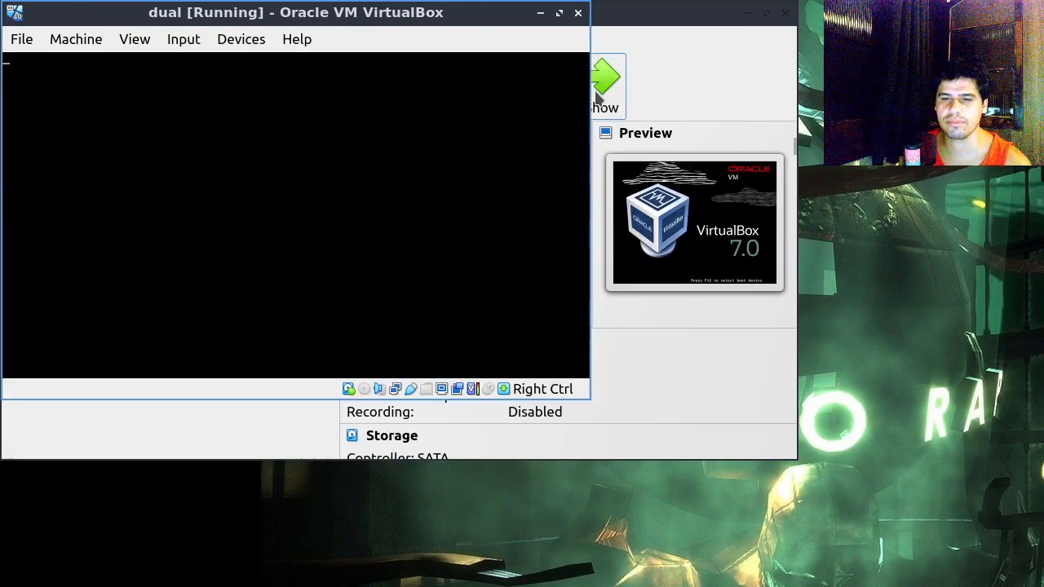
# Step: Start the dual virtual machine, look through its boot options, and boot Windows 10 (on /dev/sda1)
pyautogui.press('Down')
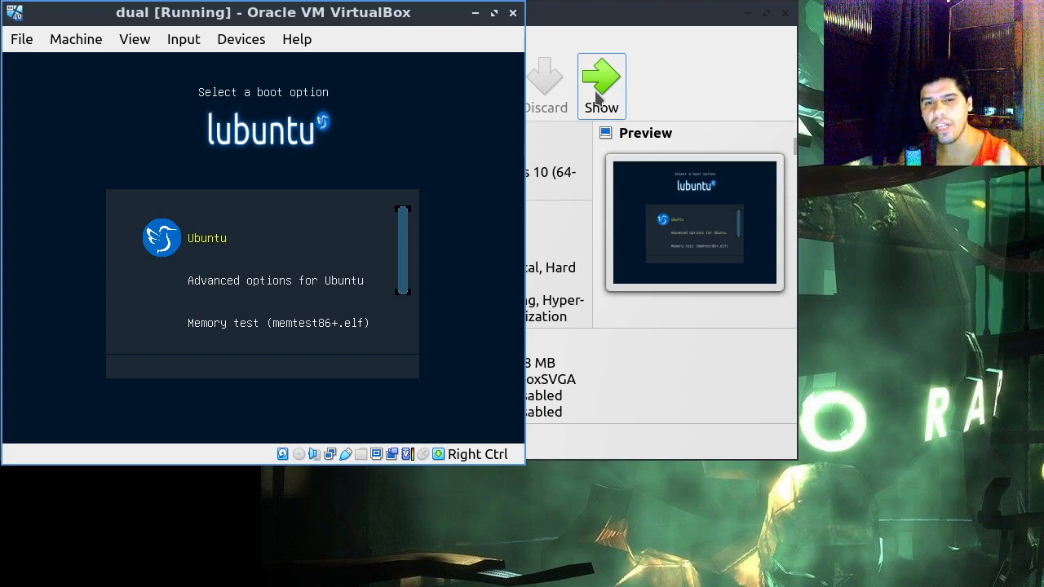
pyautogui.press('Down')
pyautogui.press('Down')
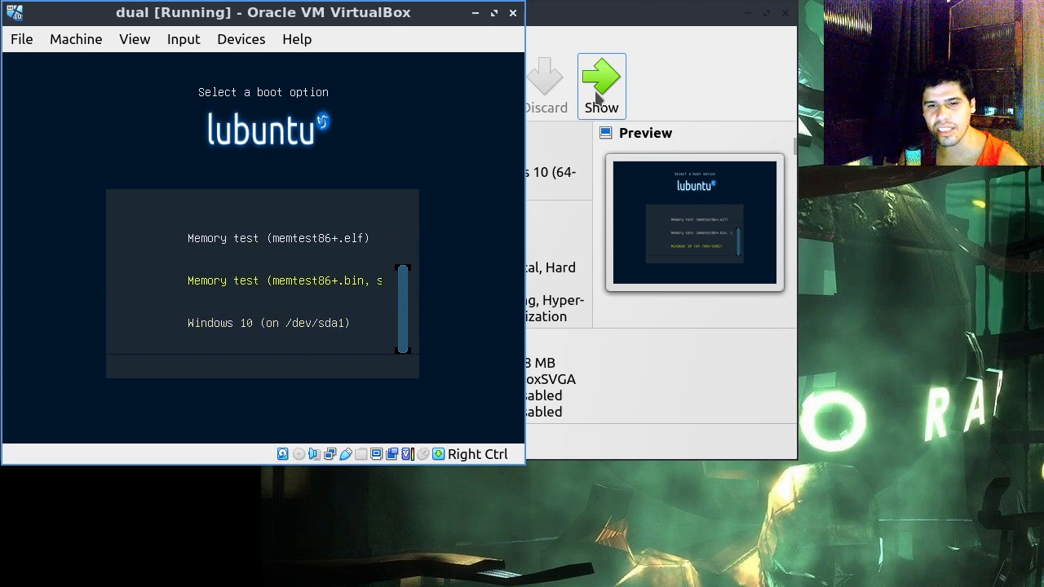
pyautogui.press('Up')
pyautogui.press('Up')
pyautogui.press('Up')
pyautogui.press('Up')
pyautogui.press('Down')
pyautogui.press('Down')
pyautogui.press('Down')
pyautogui.press('Down')
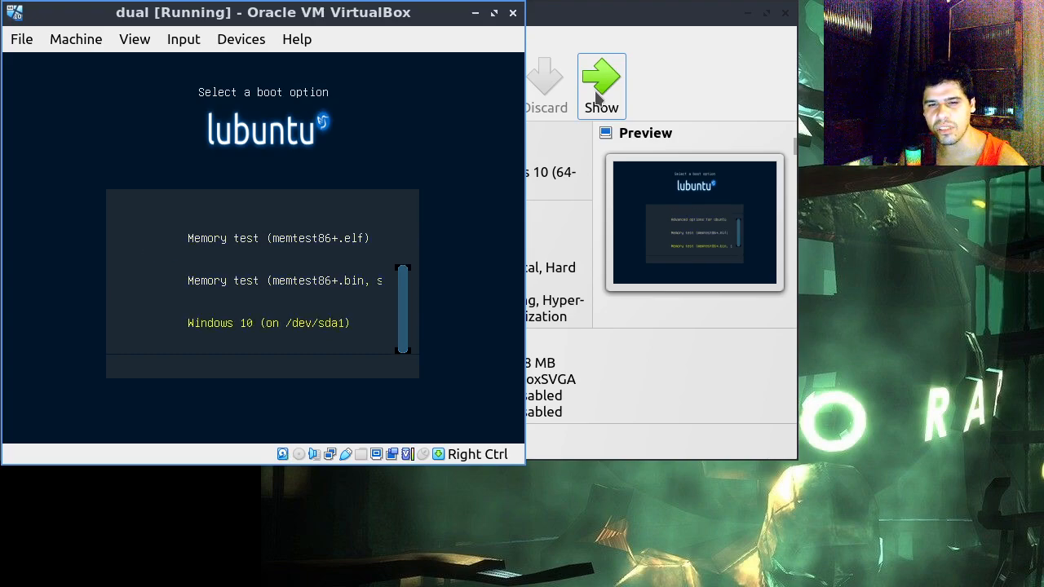
pyautogui.press('Return')
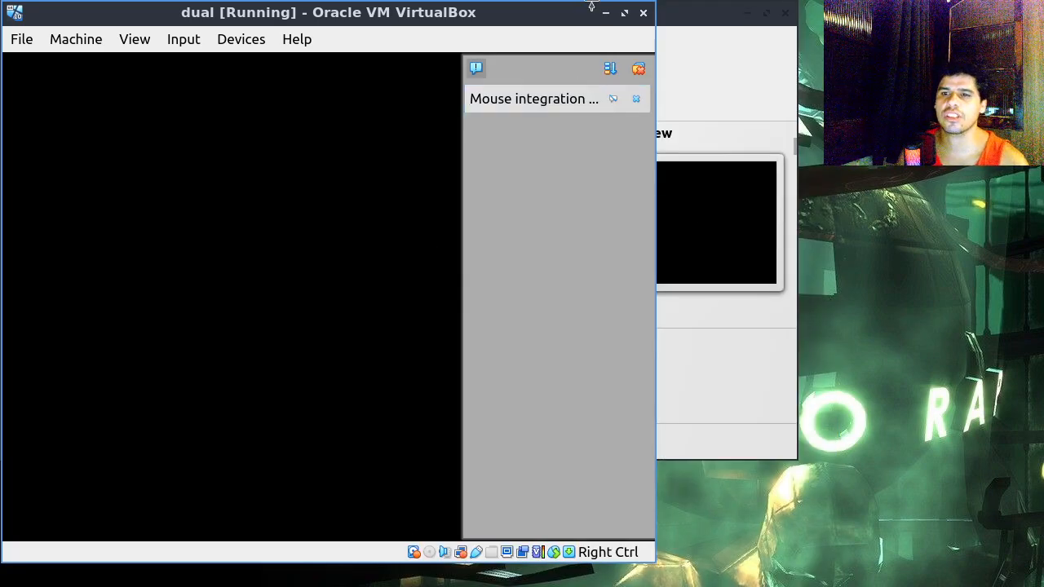
# Step: Dismiss the virtual machine's notifications and sign in to Windows with the account password
pyautogui.click(639, 70)
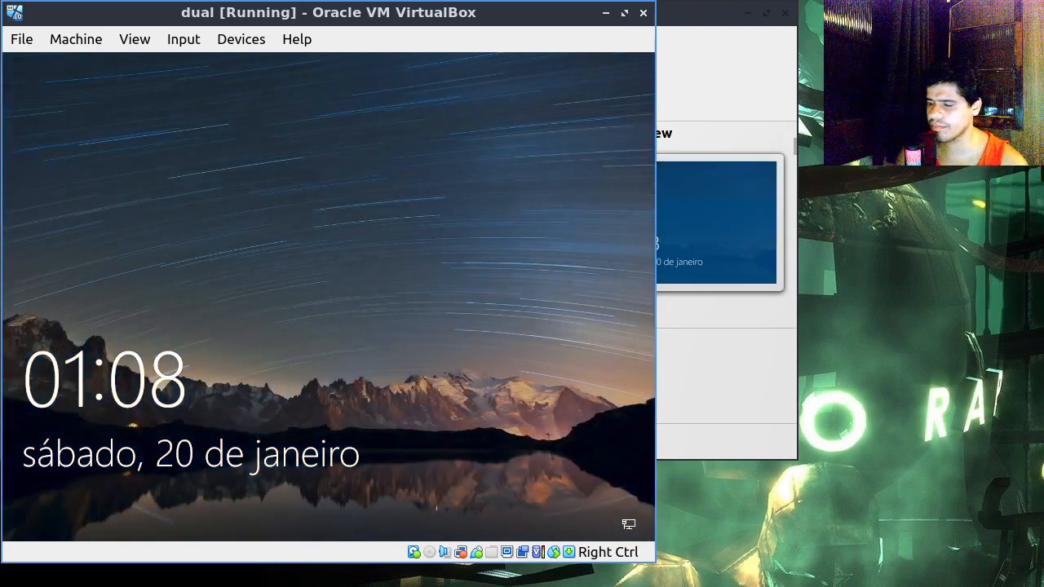
pyautogui.press('space')
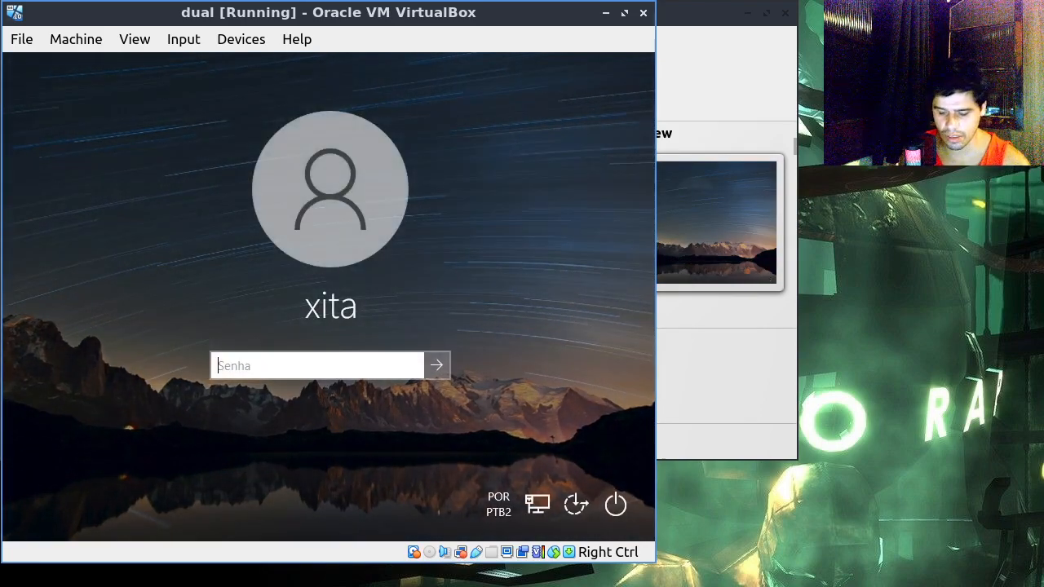
pyautogui.write('******')
pyautogui.press('Return')
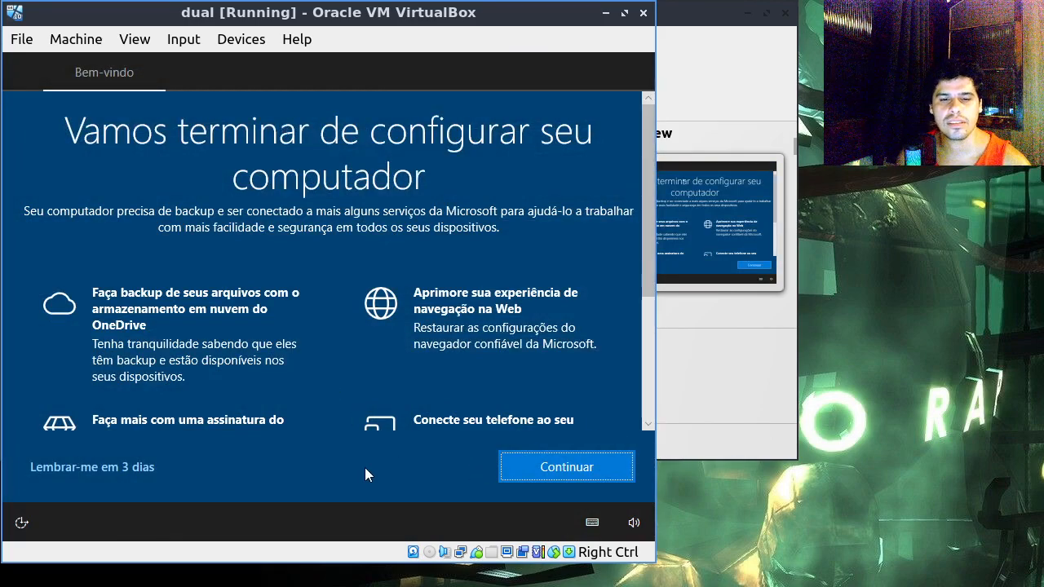
pyautogui.click(109, 468)
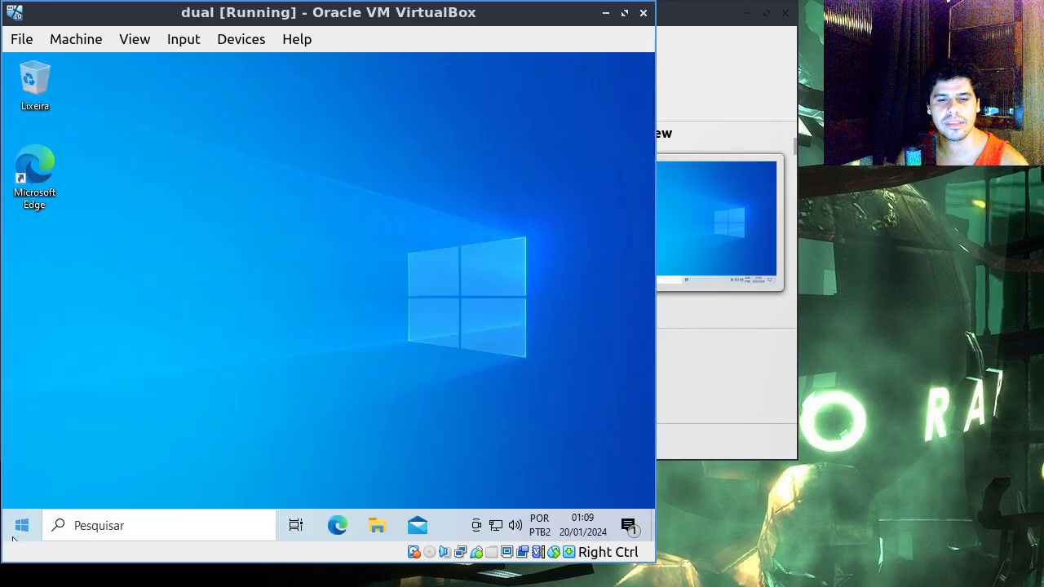
# Step: Open Windows Disk Management, inspect the C: partition and the unlabelled partition after it on Disk 0, and close it
pyautogui.rightClick(22, 526)
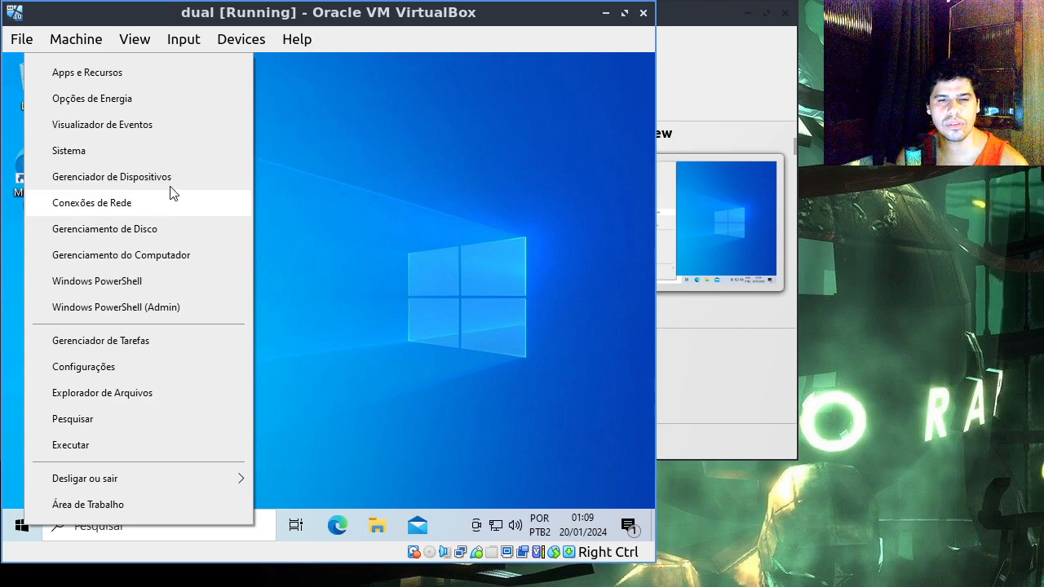
pyautogui.click(166, 229)
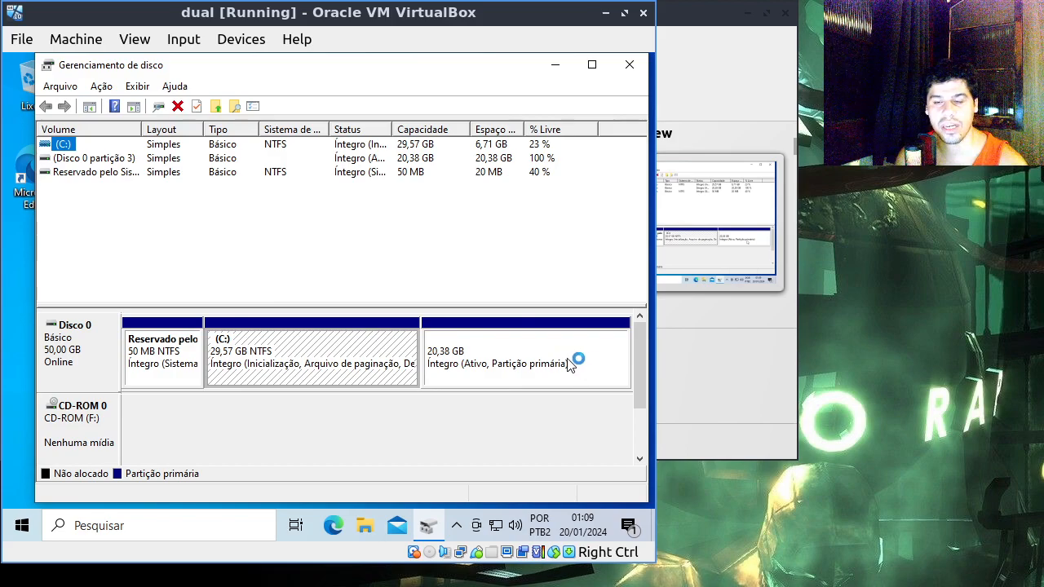
pyautogui.click(545, 369)
pyautogui.click(345, 354)
pyautogui.click(526, 359)
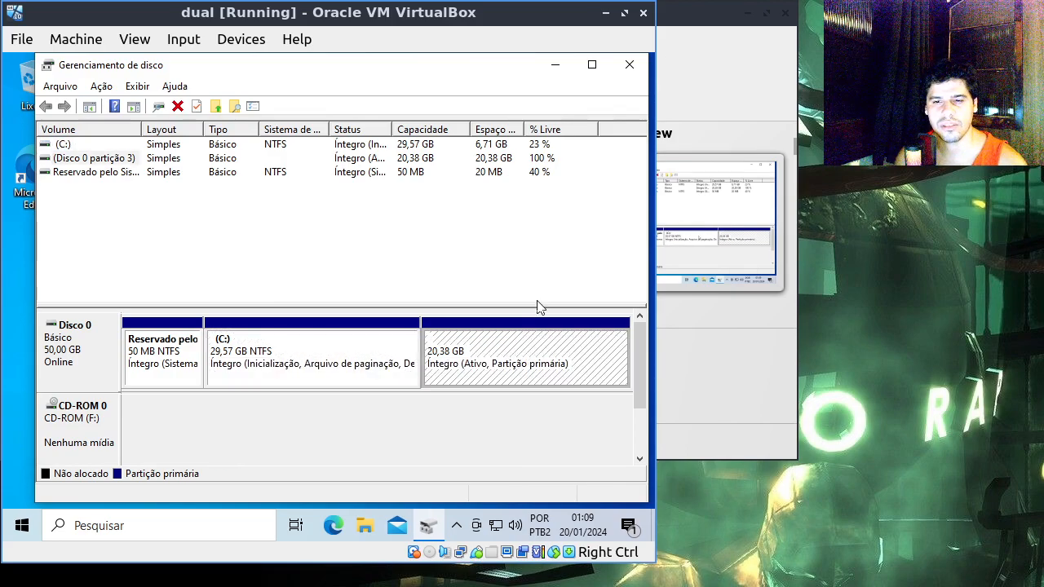
pyautogui.click(629, 64)
# Step: Shut down Windows to power off the virtual machine
pyautogui.click(27, 529)
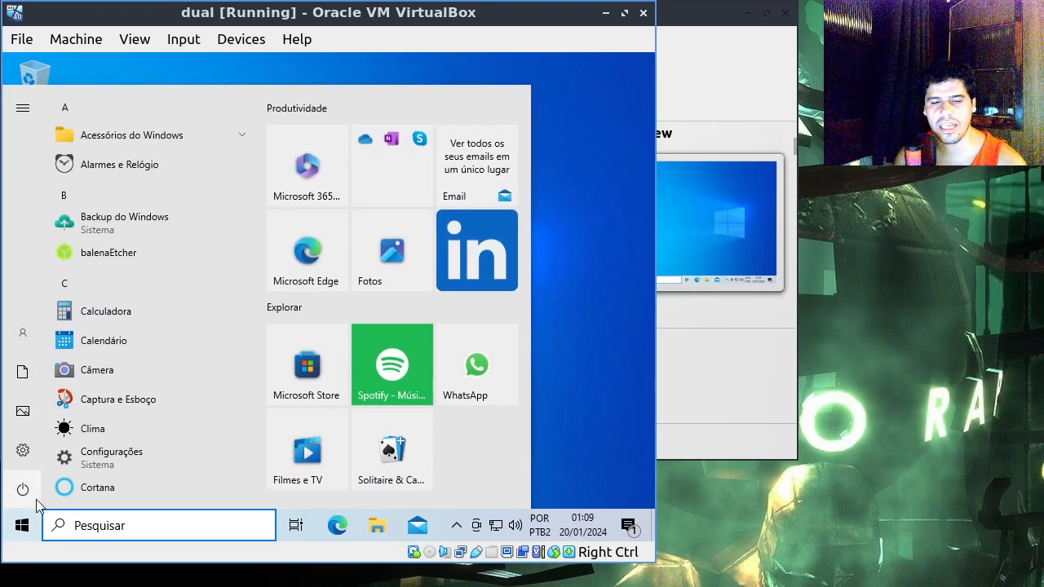
pyautogui.click(22, 489)
pyautogui.click(83, 421)
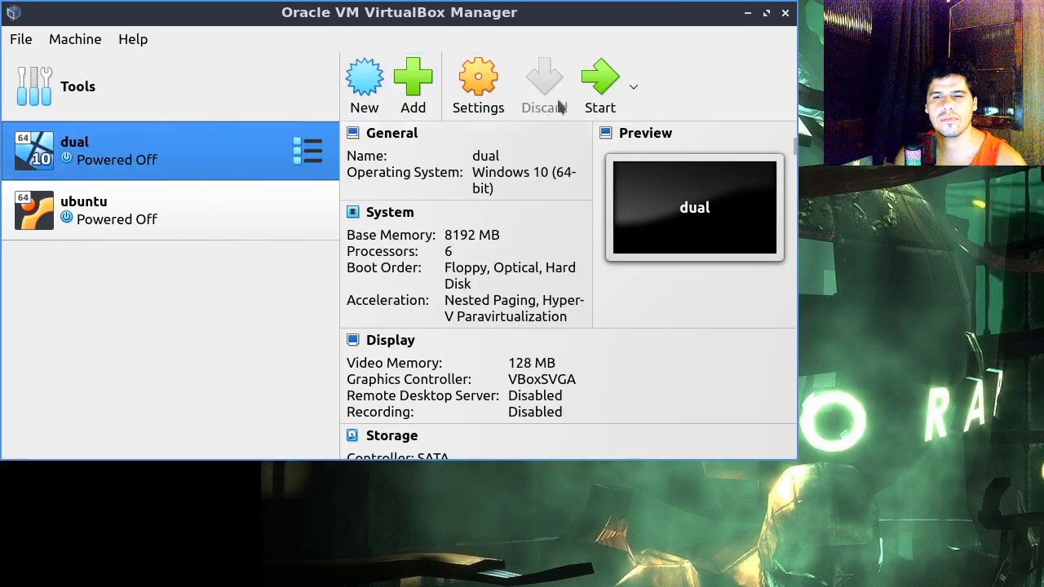
# Step: Start the dual virtual machine again and choose the Windows 10 boot entry
pyautogui.click(596, 92)
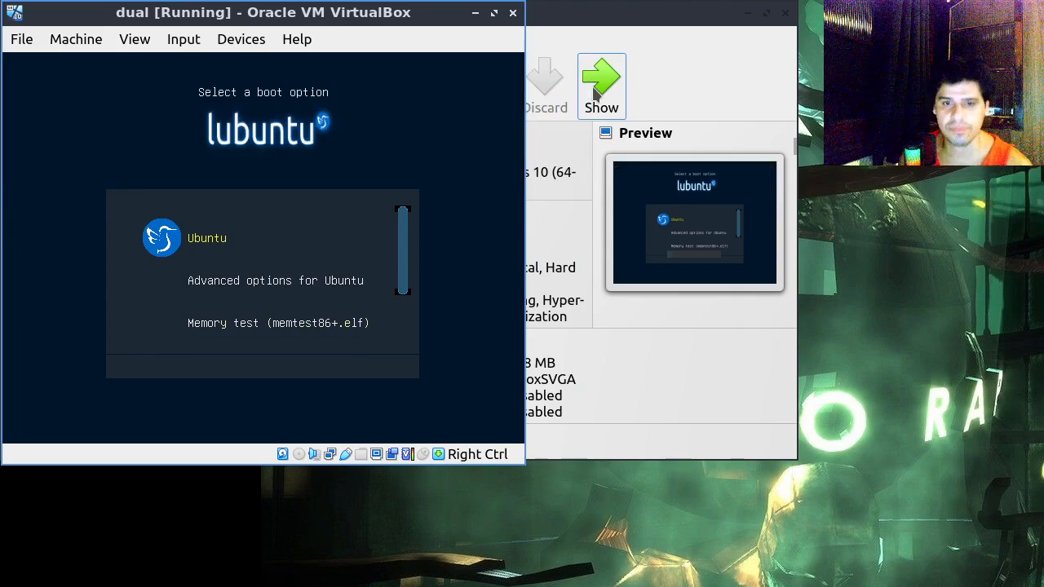
pyautogui.press('Down')
pyautogui.press('Down')
pyautogui.press('Down')
pyautogui.press('Down')
pyautogui.press('Return')
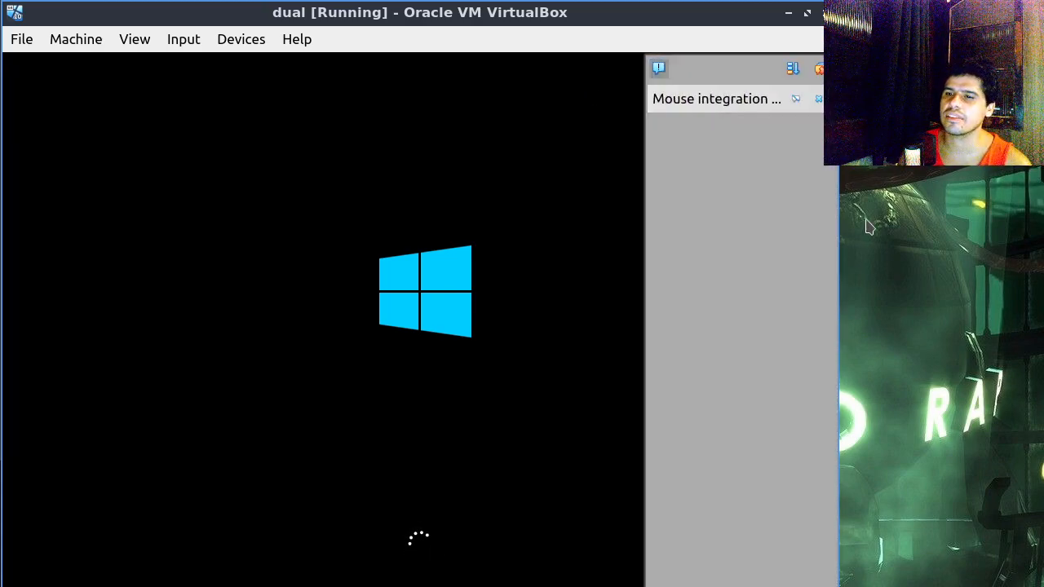
# Step: Dismiss the mouse integration notification and sign in to the Windows account with its password
pyautogui.click(818, 99)
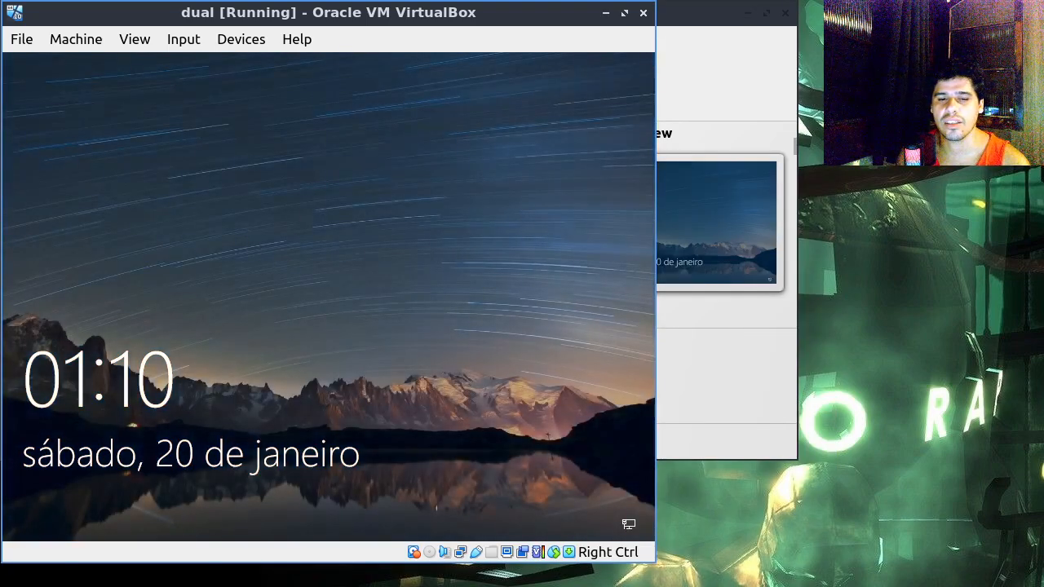
pyautogui.press('Return')
pyautogui.write('•••••••')
pyautogui.press('Return')
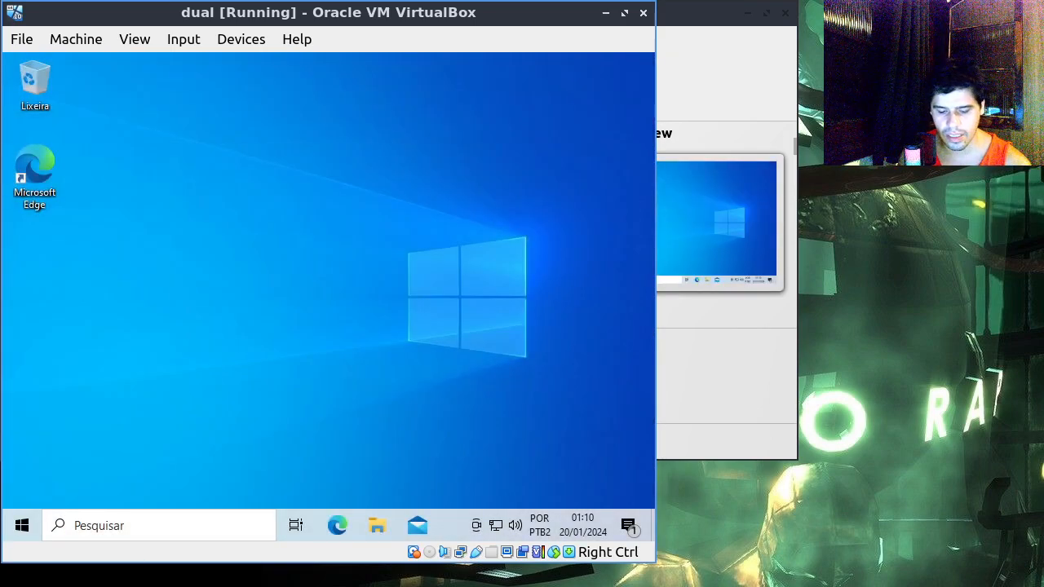
# Step: Open the Windows Task Manager, examine memory usage in its performance view, and close it
pyautogui.hotkey('ctrl', 'shift', 'Escape')
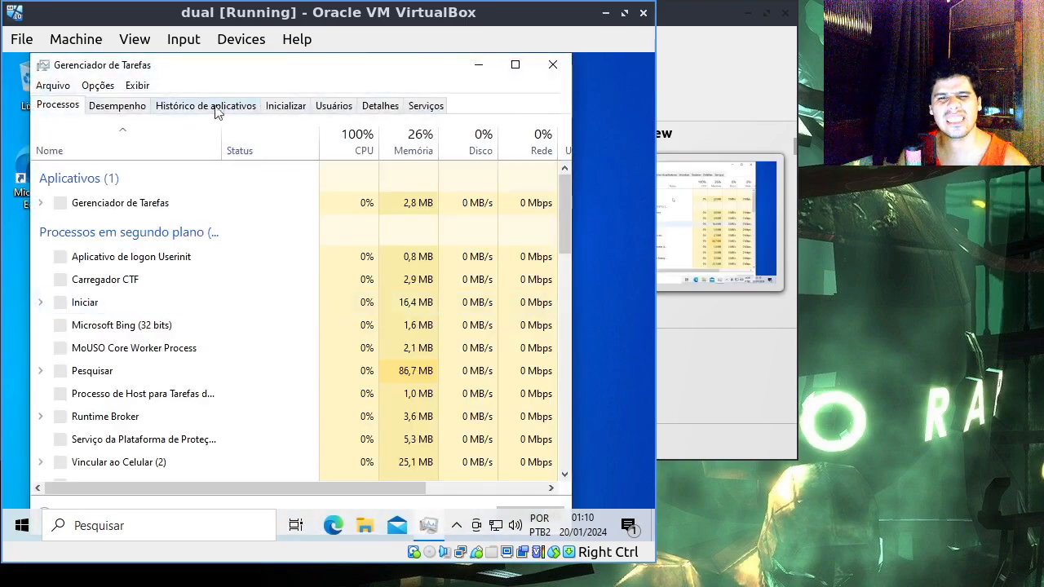
pyautogui.click(137, 112)
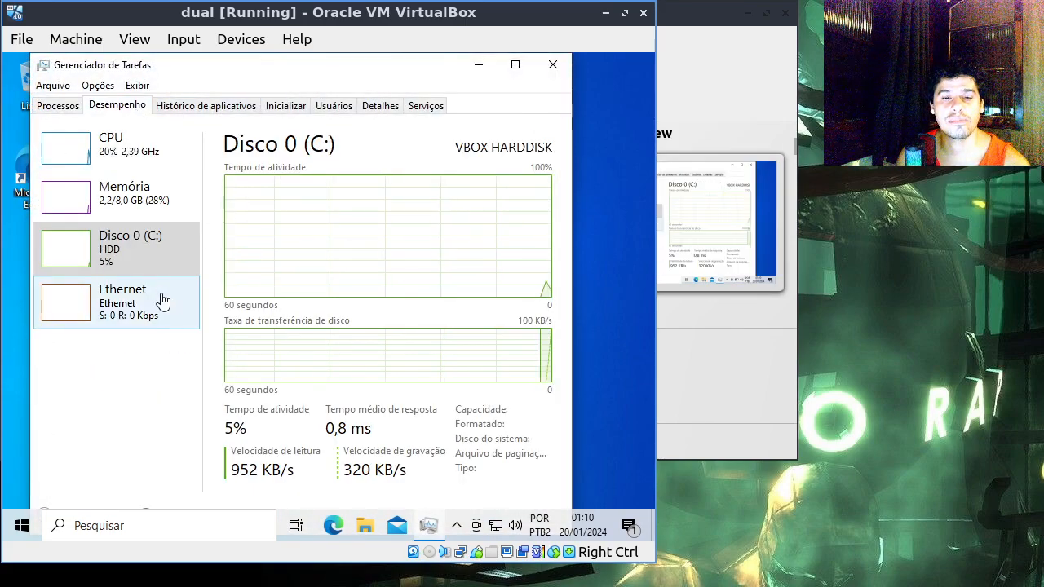
pyautogui.click(143, 190)
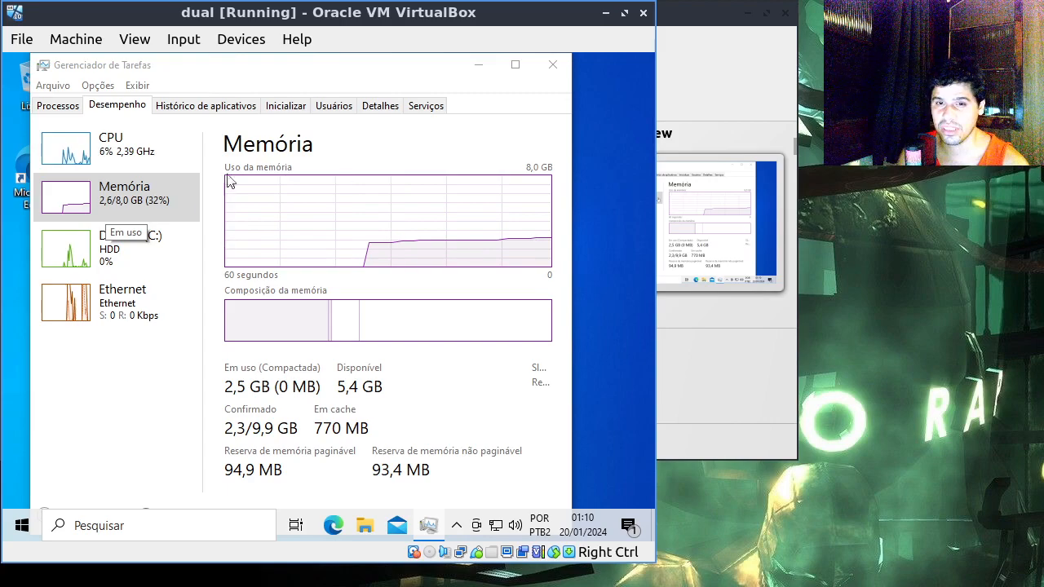
pyautogui.click(558, 68)
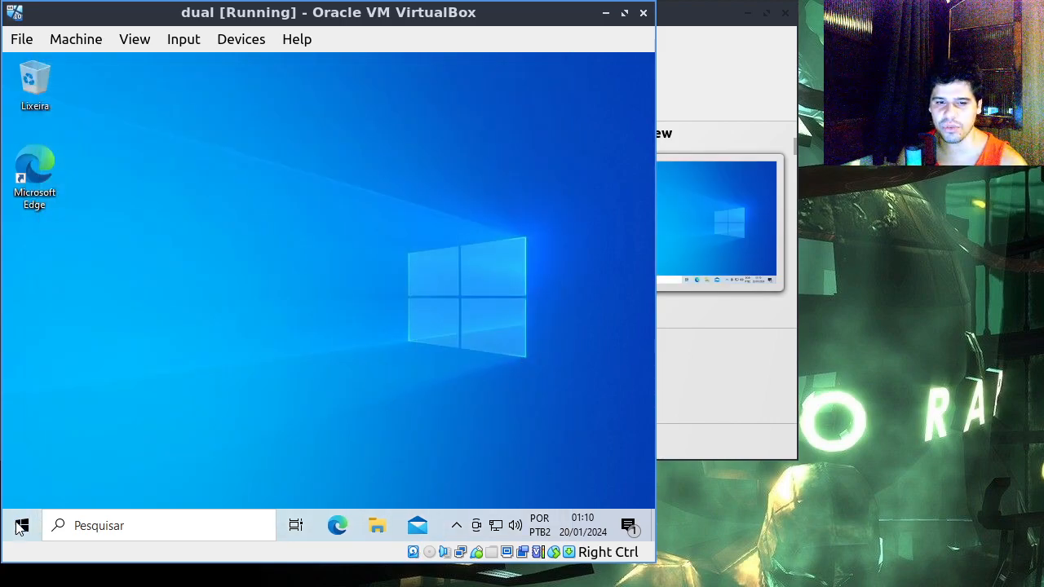
# Step: Shut down Windows to turn off the dual virtual machine
pyautogui.click(20, 528)
pyautogui.click(24, 488)
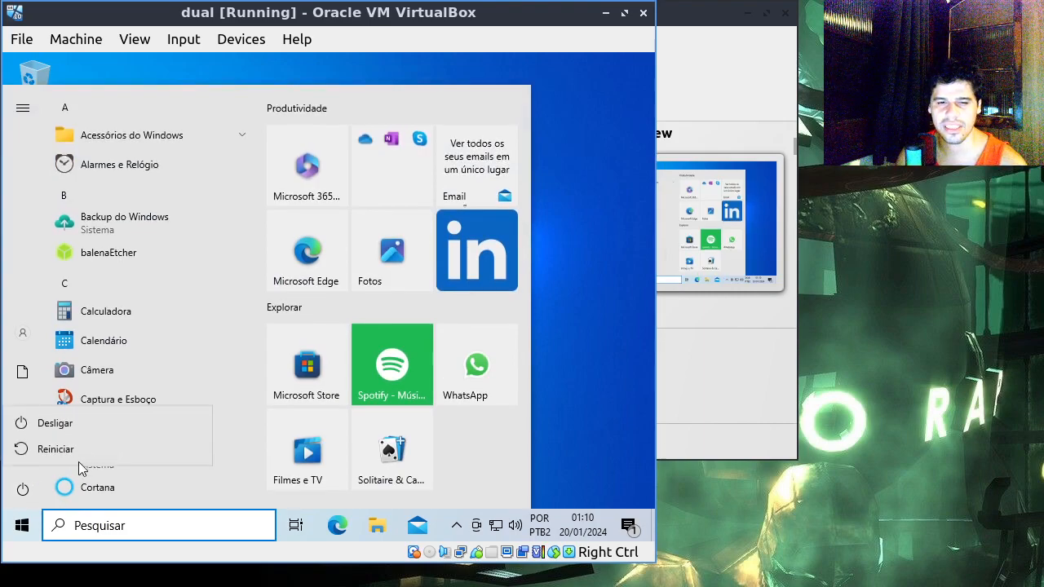
pyautogui.click(105, 427)
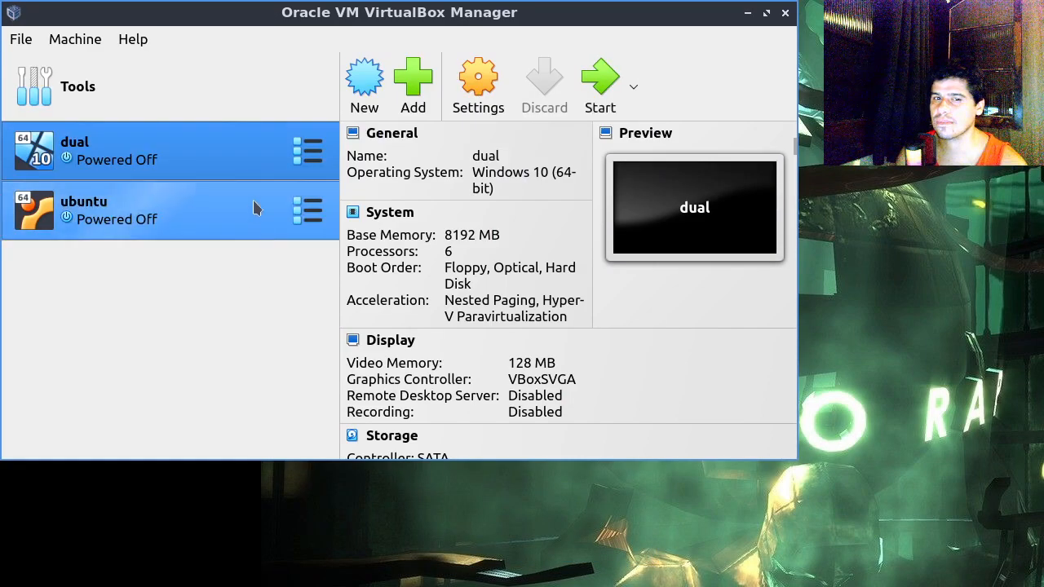
# Step: Start the dual virtual machine again and boot the Lubuntu system from the boot menu
pyautogui.click(604, 92)
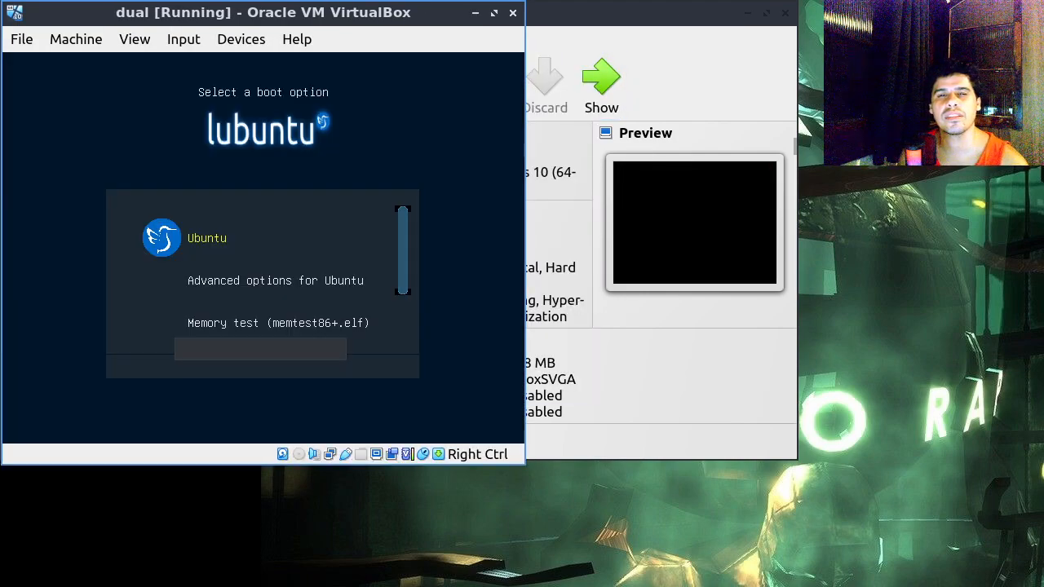
pyautogui.press('Down')
pyautogui.press('Return')
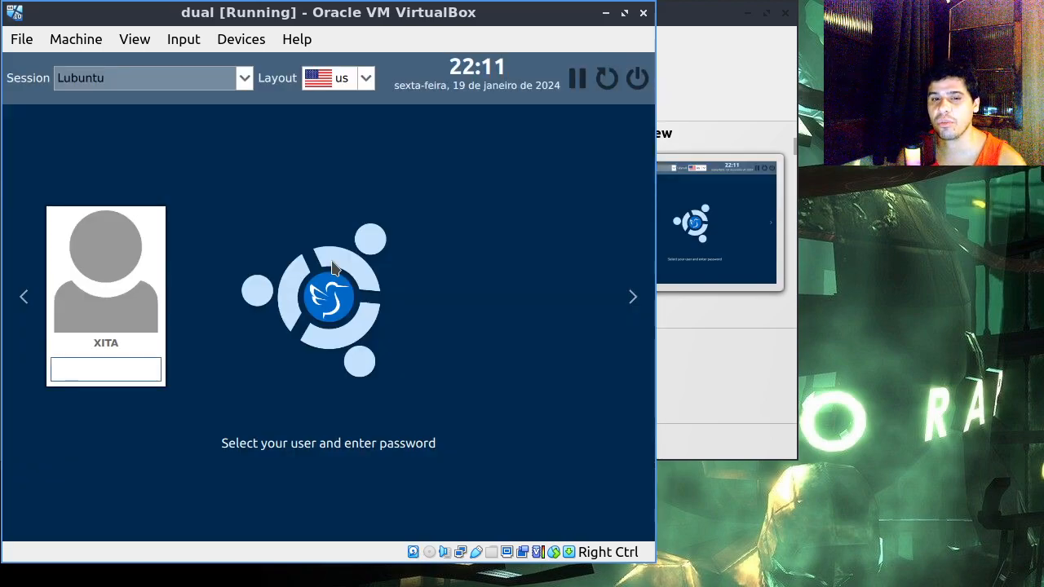
# Step: Sign in to the Lubuntu session with the account password
pyautogui.write('●')
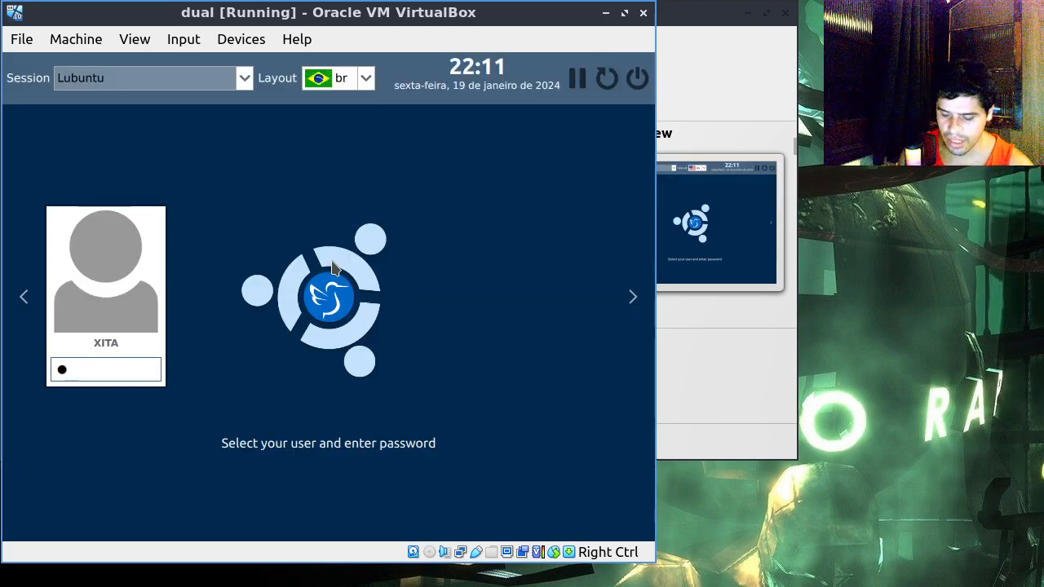
pyautogui.write('●●●●●')
pyautogui.press('Return')
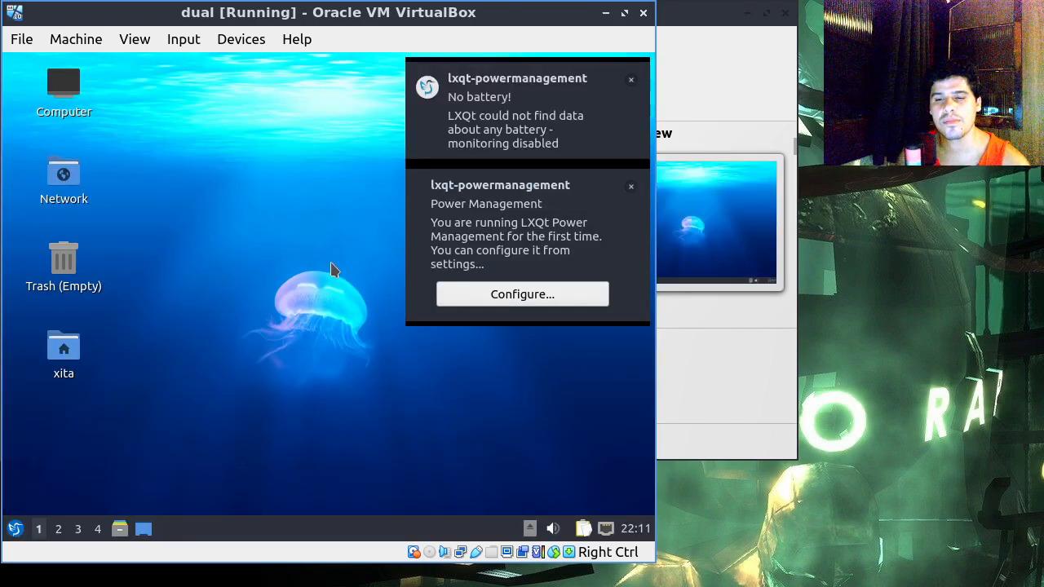
# Step: Dismiss the power management notifications, close the Power Management Settings window, and cancel the system upgrade offered by Update Notifier
pyautogui.click(629, 191)
pyautogui.click(611, 79)
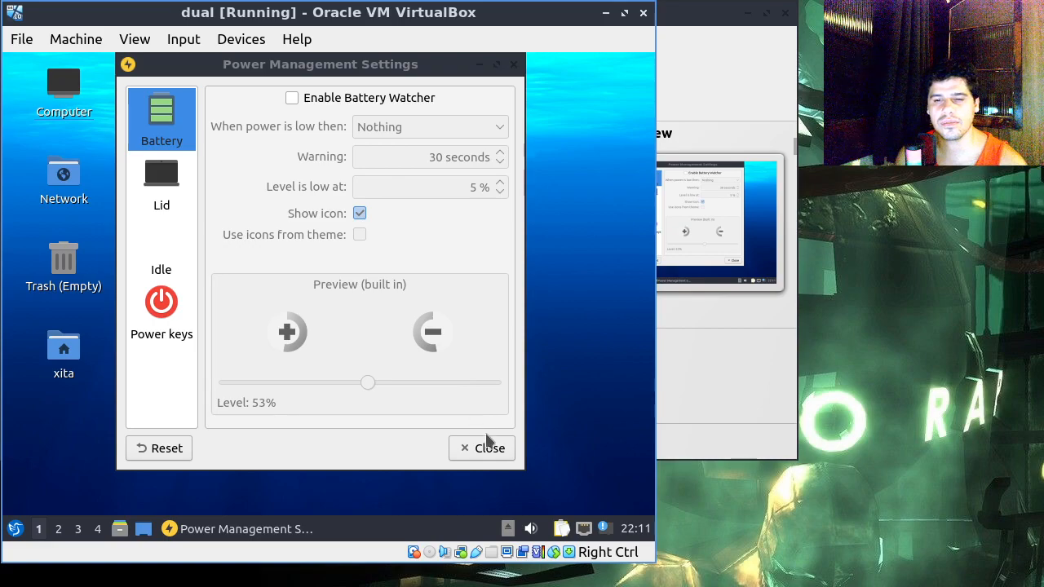
pyautogui.click(487, 441)
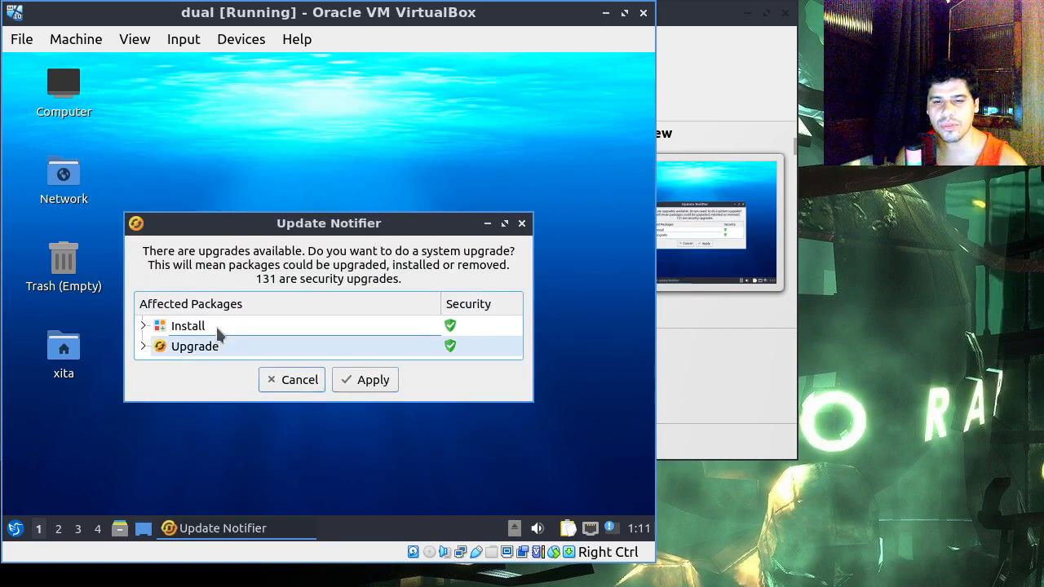
pyautogui.hotkey('ctrl', 'F2')
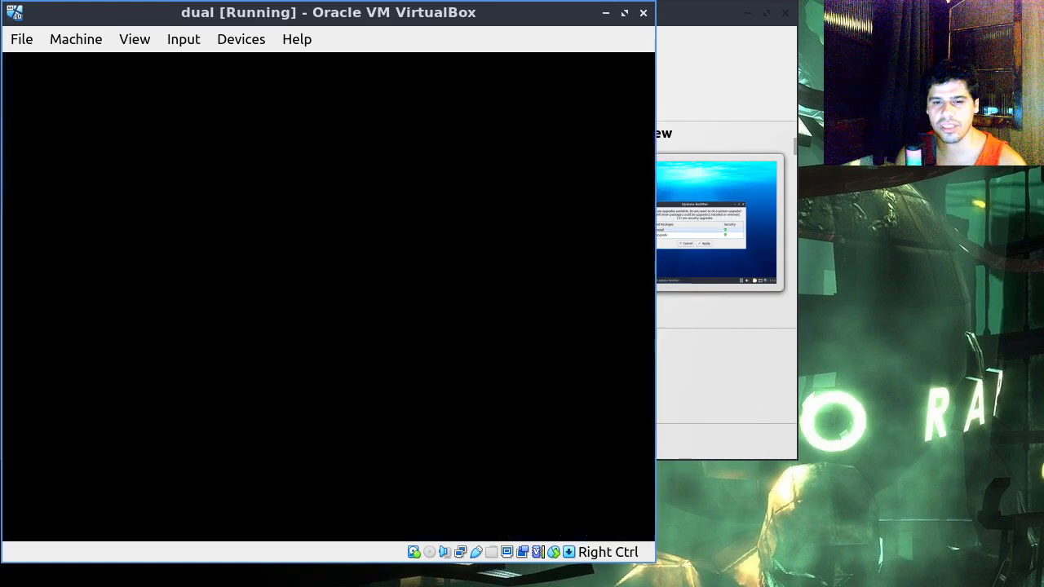
pyautogui.click(287, 379)
pyautogui.moveTo(382, 253); pyautogui.dragTo(412, 253)
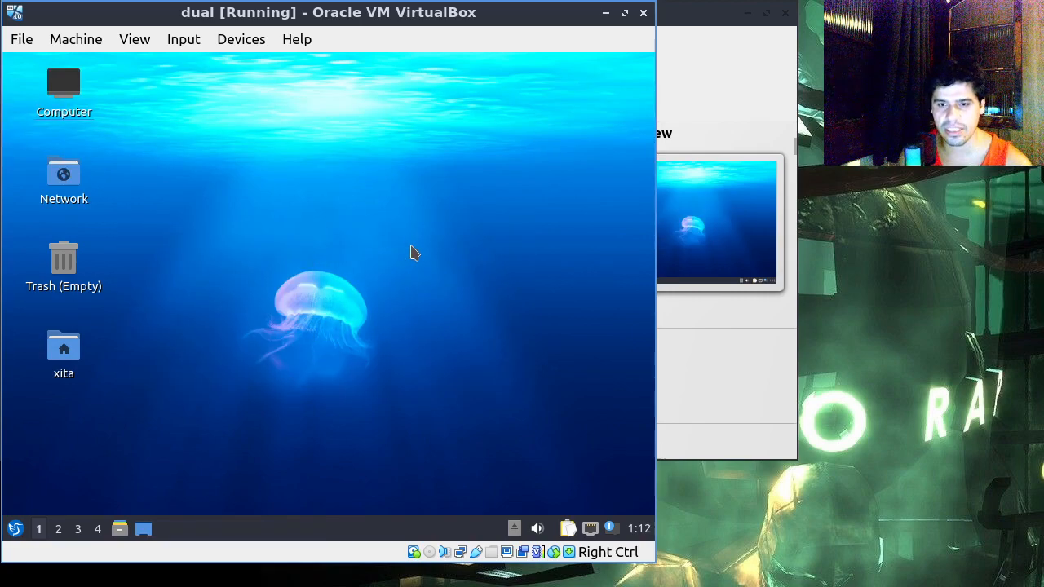
# Step: Open a terminal and run "sudo apt update", authenticating with the sudo password
pyautogui.hotkey('ctrl', 'alt', 't')
pyautogui.write('sudo apt')
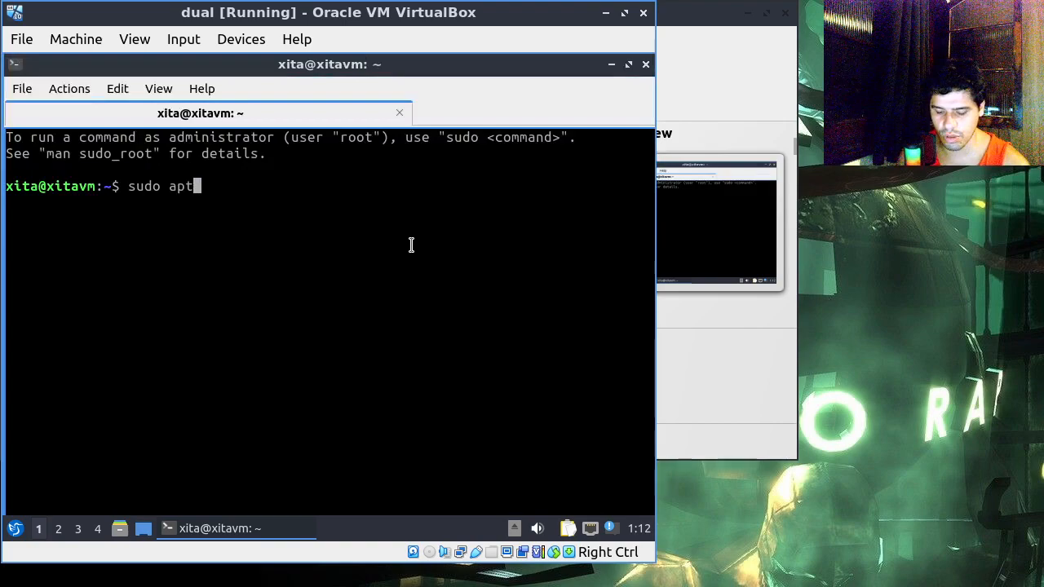
pyautogui.write(' ipdate')
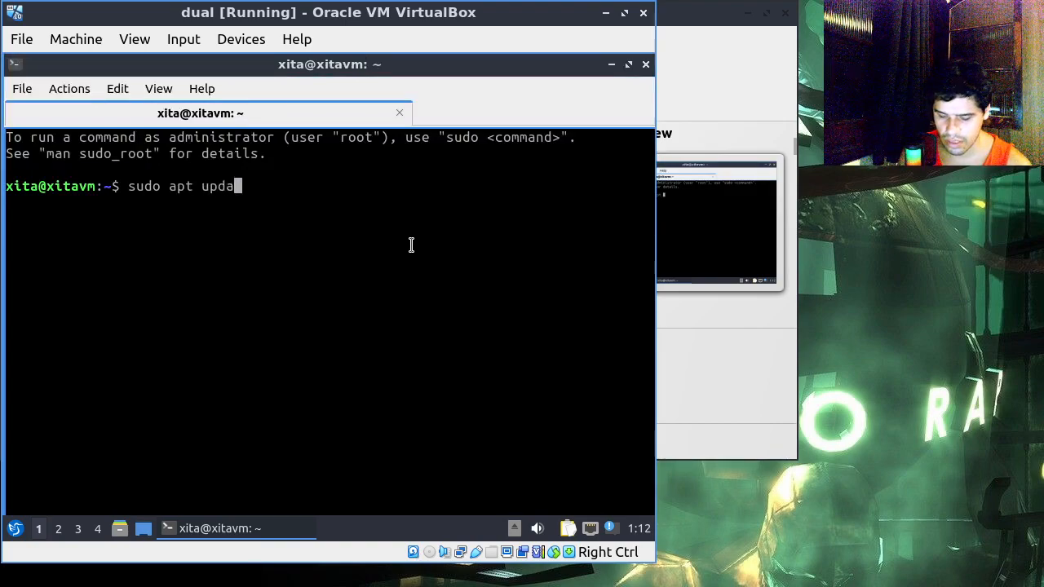
pyautogui.press('Return')
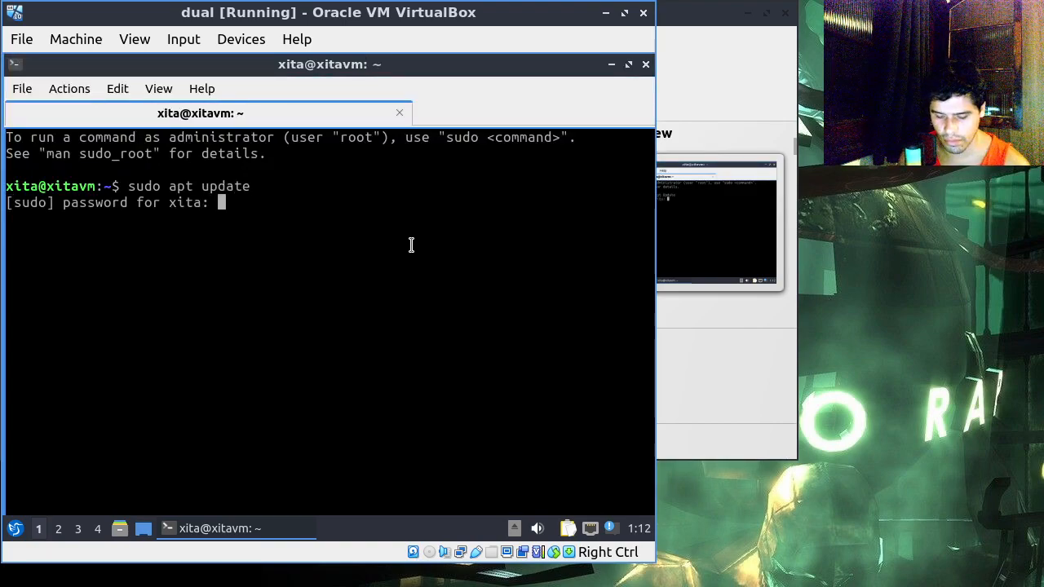
pyautogui.press('Return')
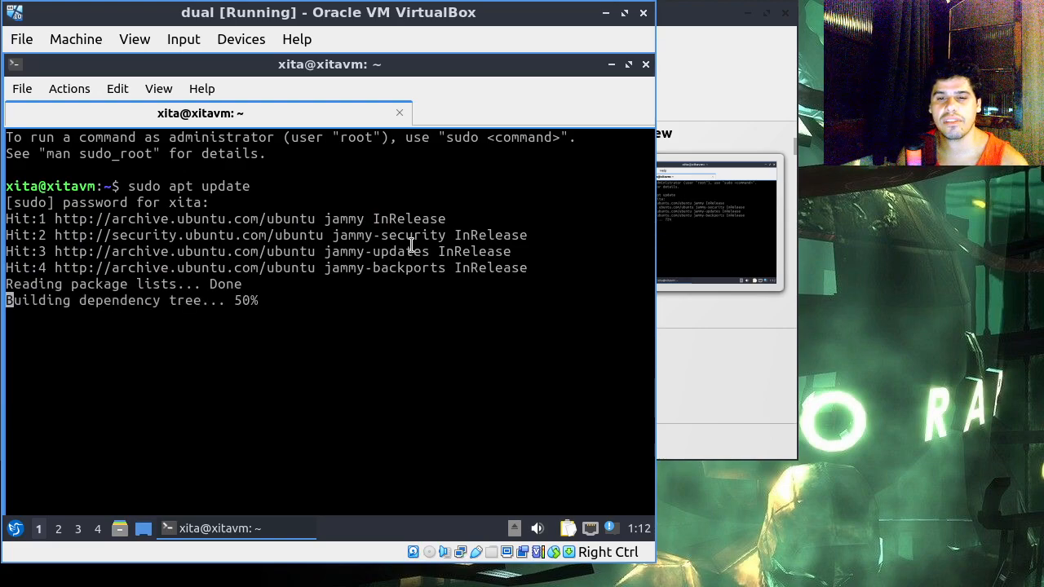
pyautogui.write('sudo')
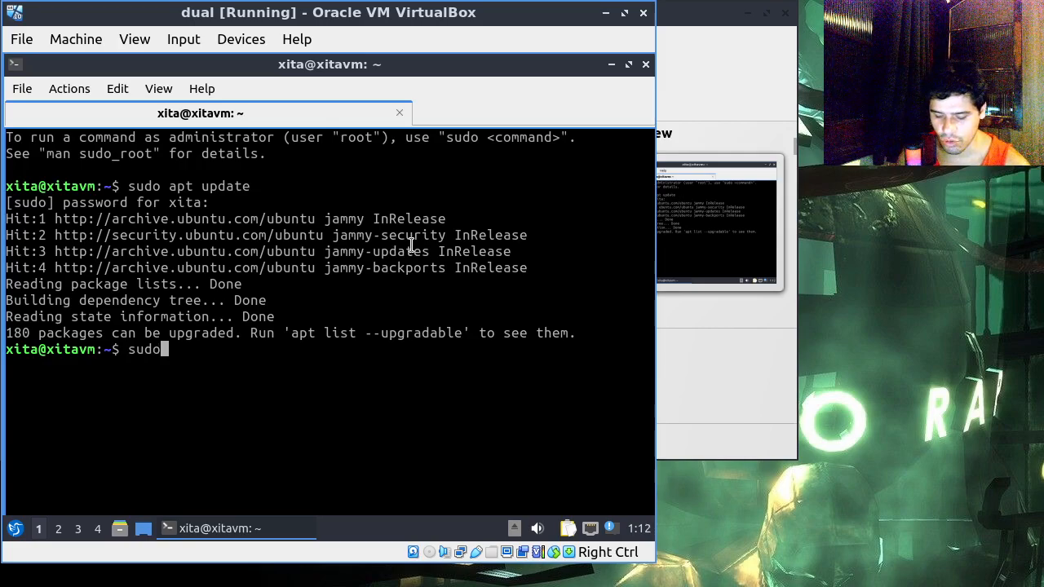
pyautogui.write(' apt upgrade')
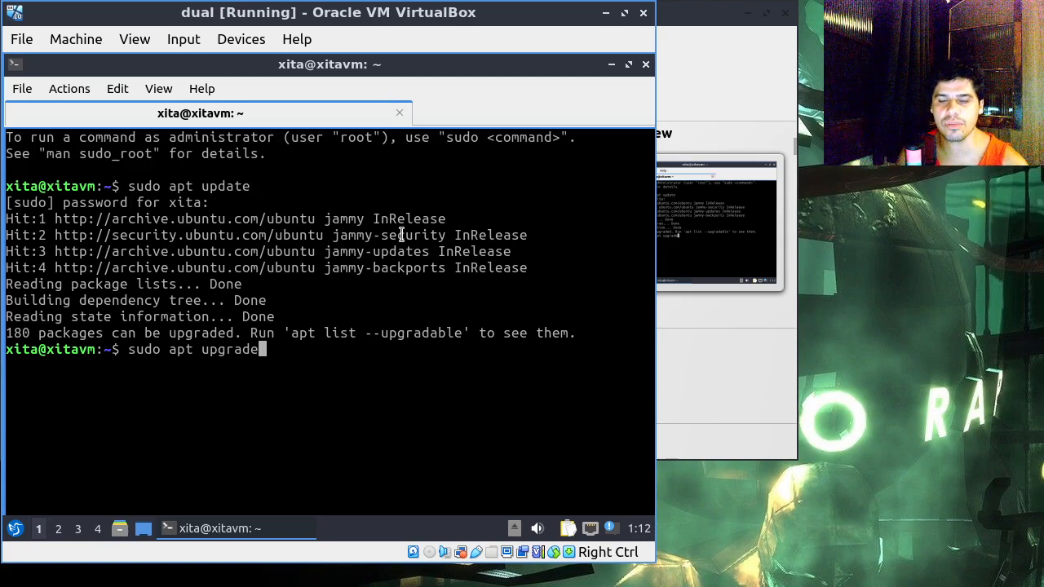
pyautogui.hotkey('ctrl', 'l')
pyautogui.hotkey('ctrl', 'c')
pyautogui.hotkey('ctrl', 'l')
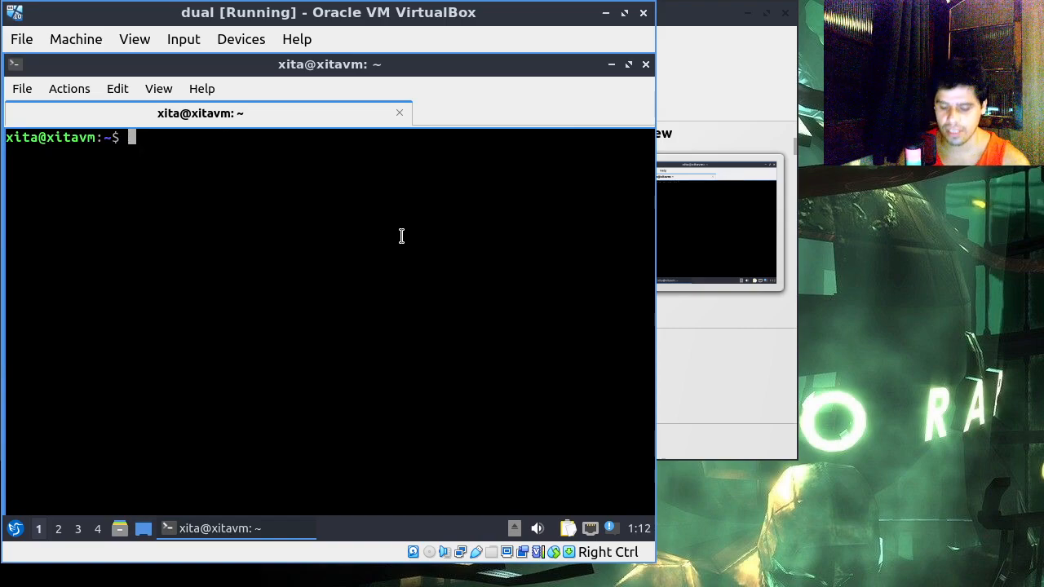
# Step: Run htop in the terminal to examine Lubuntu's memory and CPU usage, and close the terminal, confirming the exit
pyautogui.write('htop')
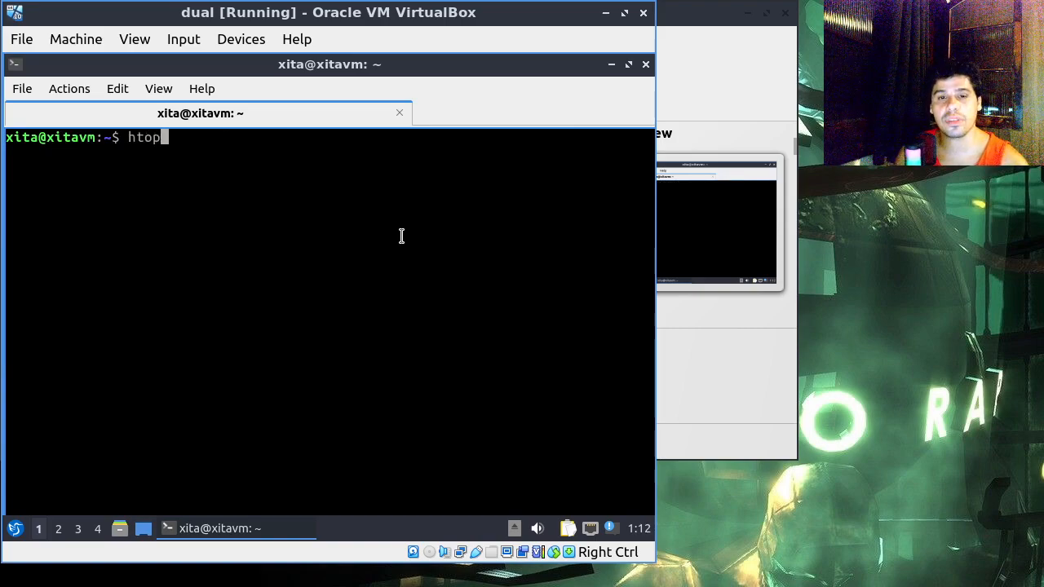
pyautogui.press('Return')
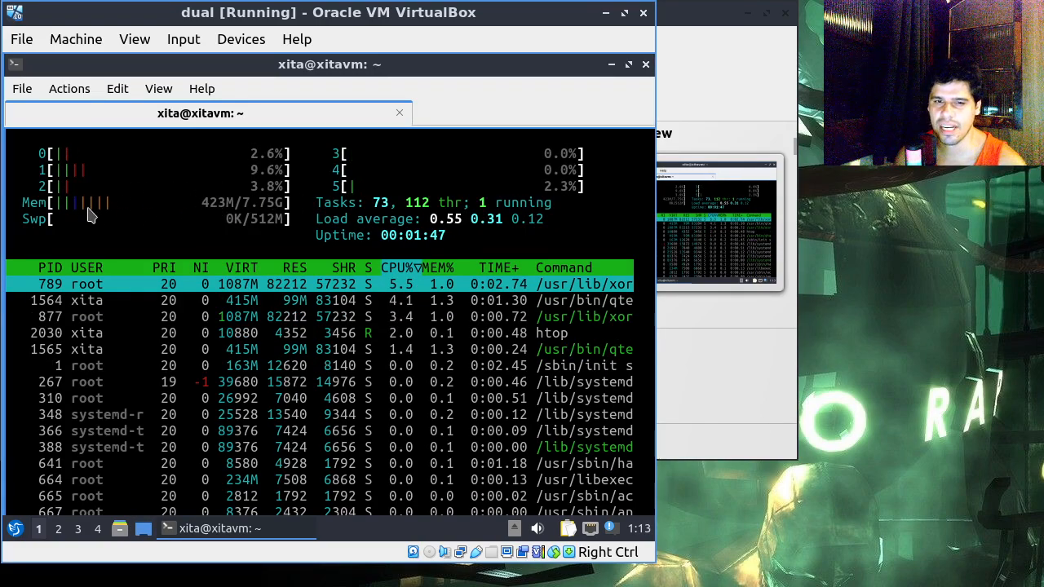
pyautogui.click(399, 112)
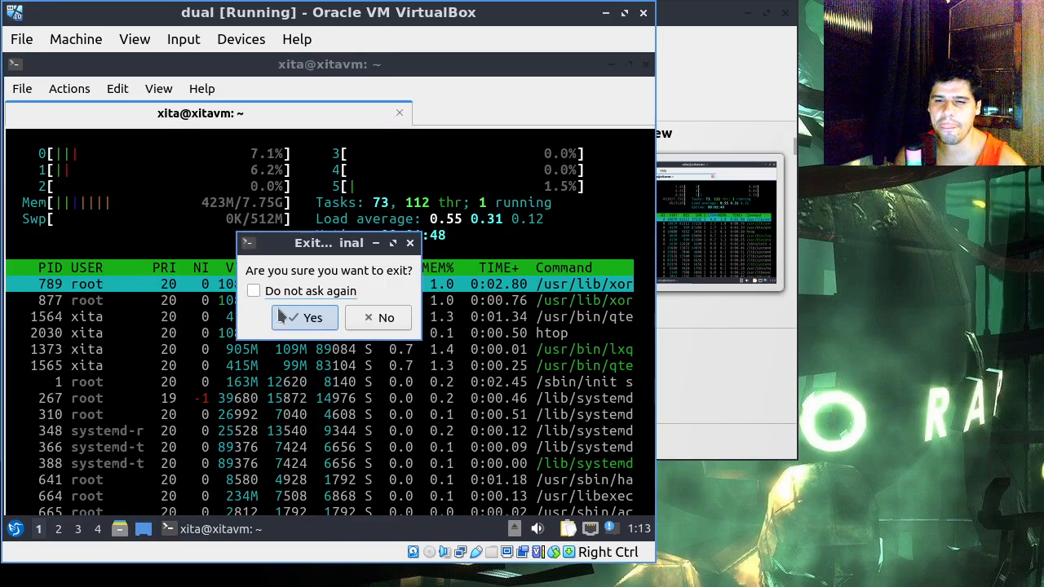
pyautogui.click(313, 314)
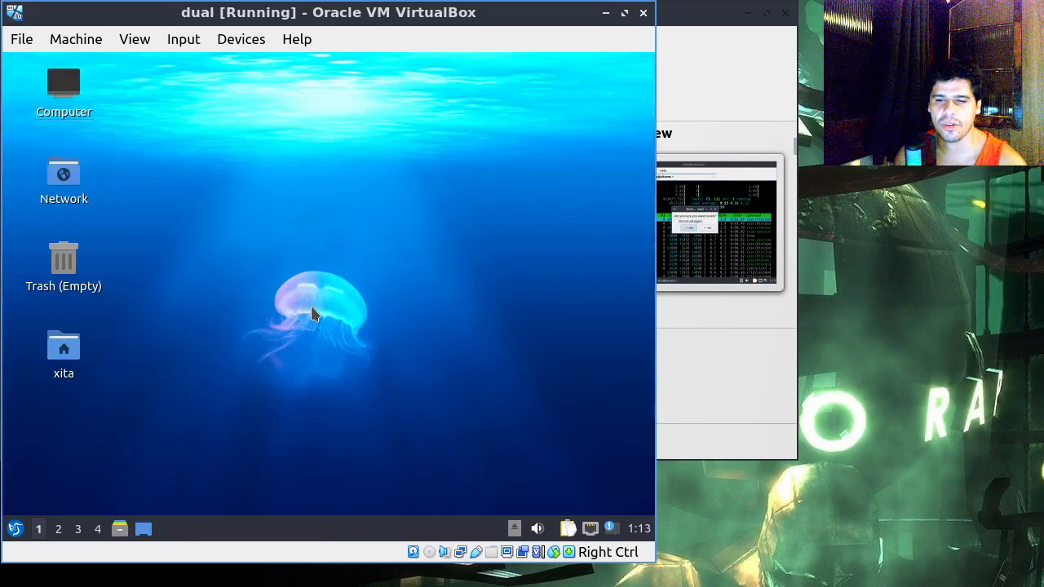
# Step: Open the panel's widget management, find the Sensors plugin by searching "sens", and add it to the panel
pyautogui.rightClick(471, 529)
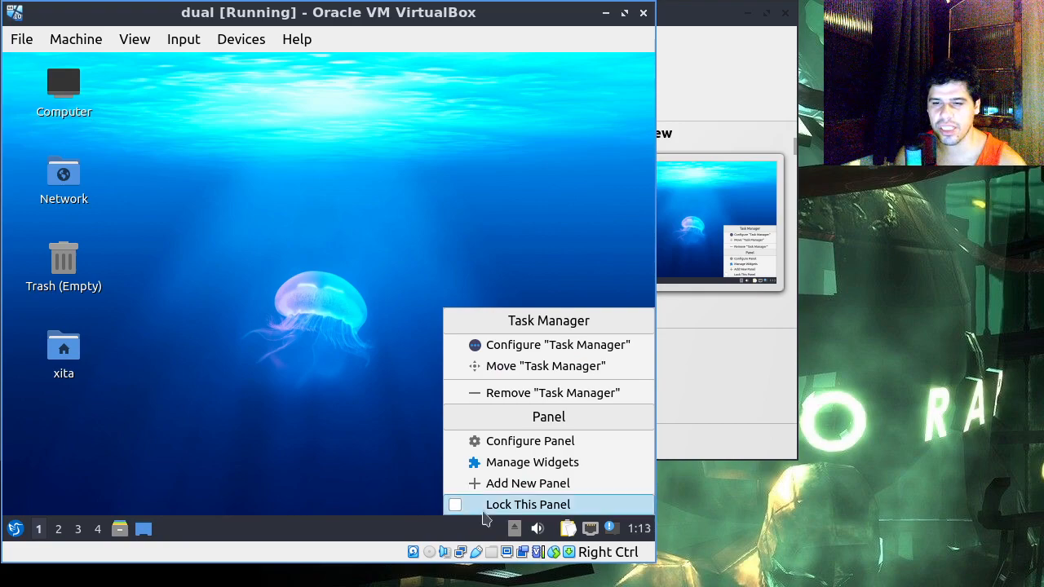
pyautogui.click(501, 463)
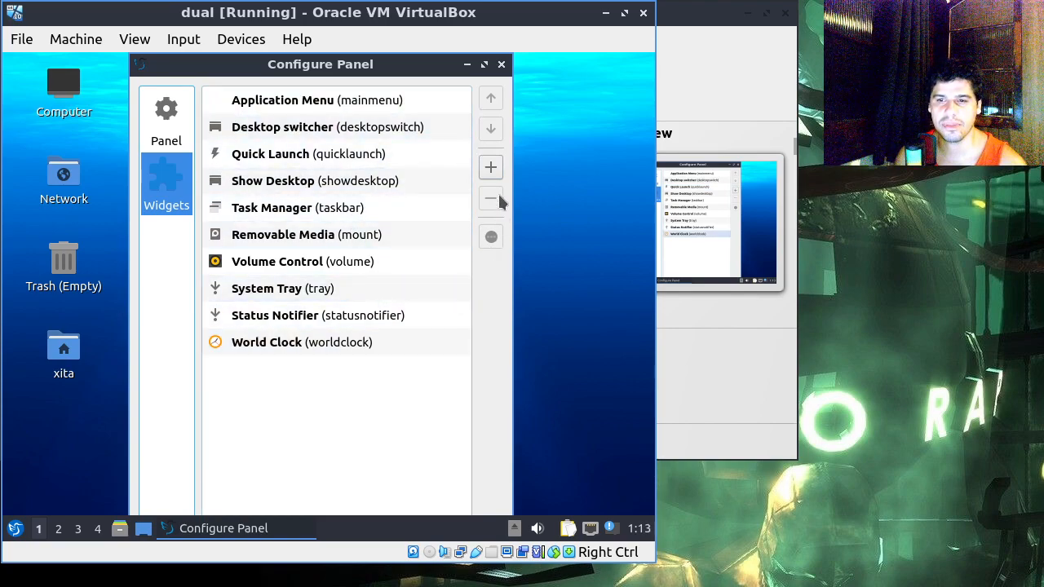
pyautogui.click(490, 168)
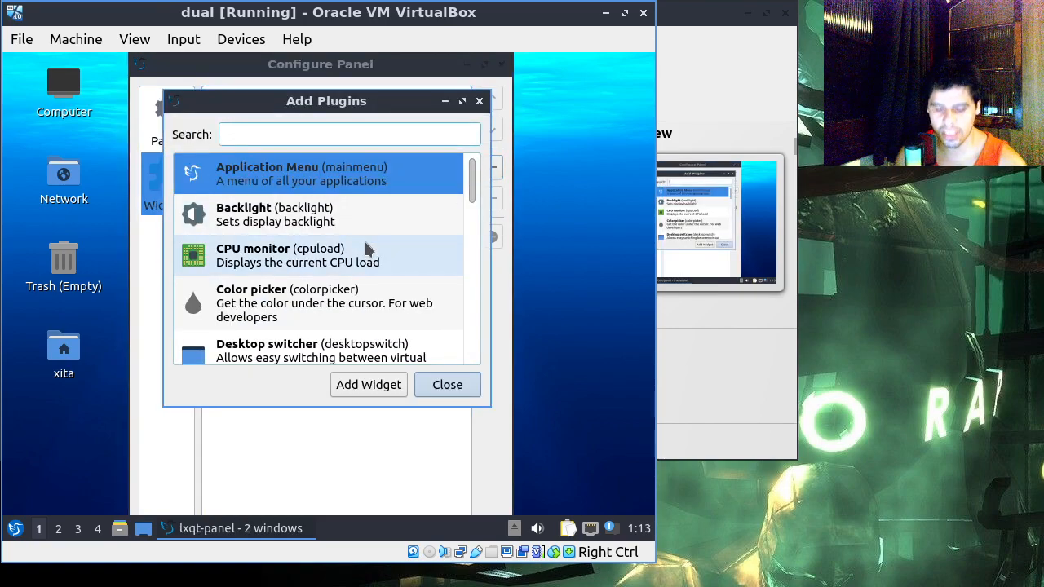
pyautogui.write('sens')
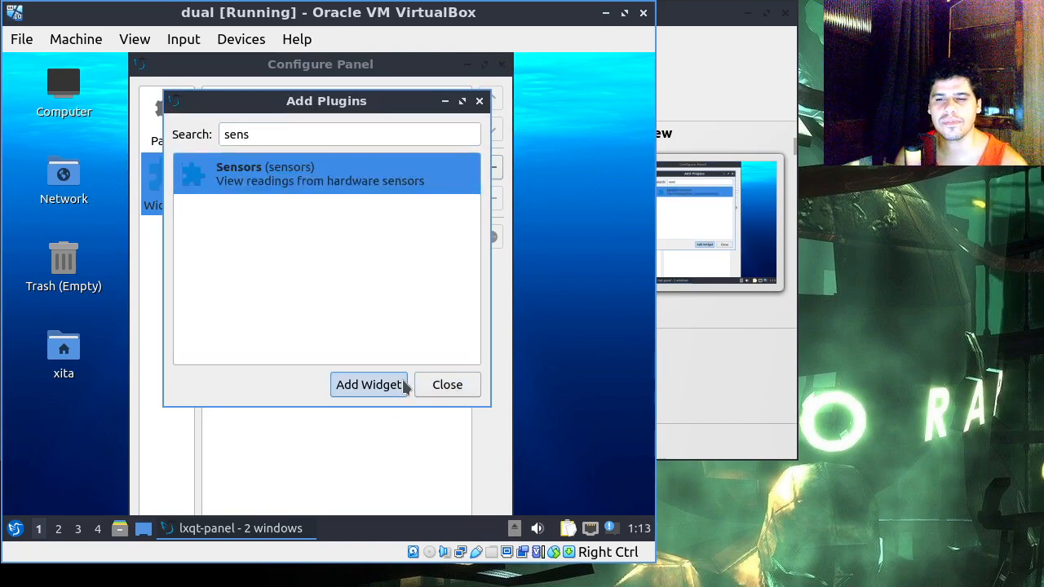
pyautogui.click(356, 390)
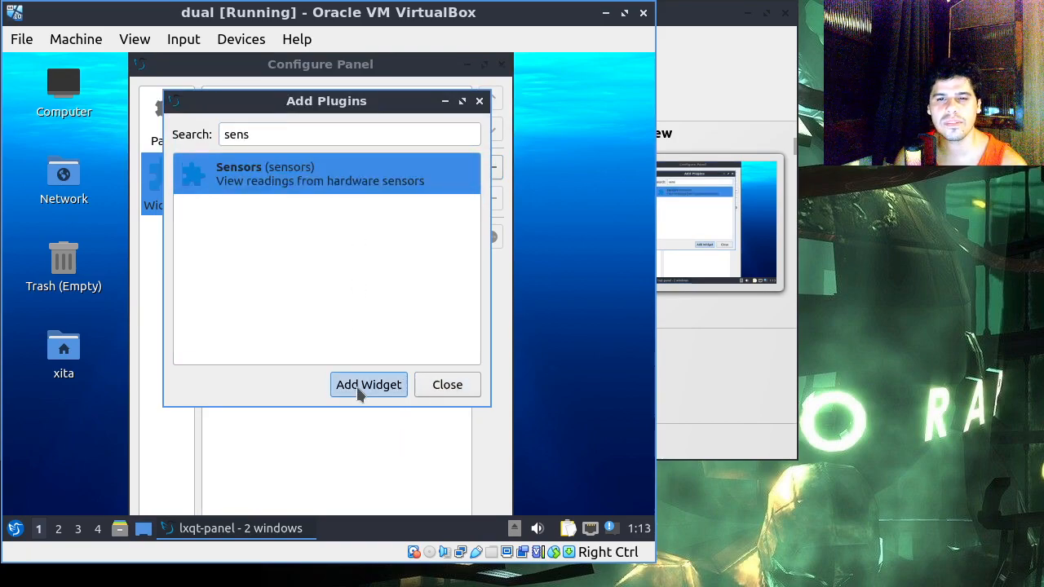
pyautogui.click(441, 387)
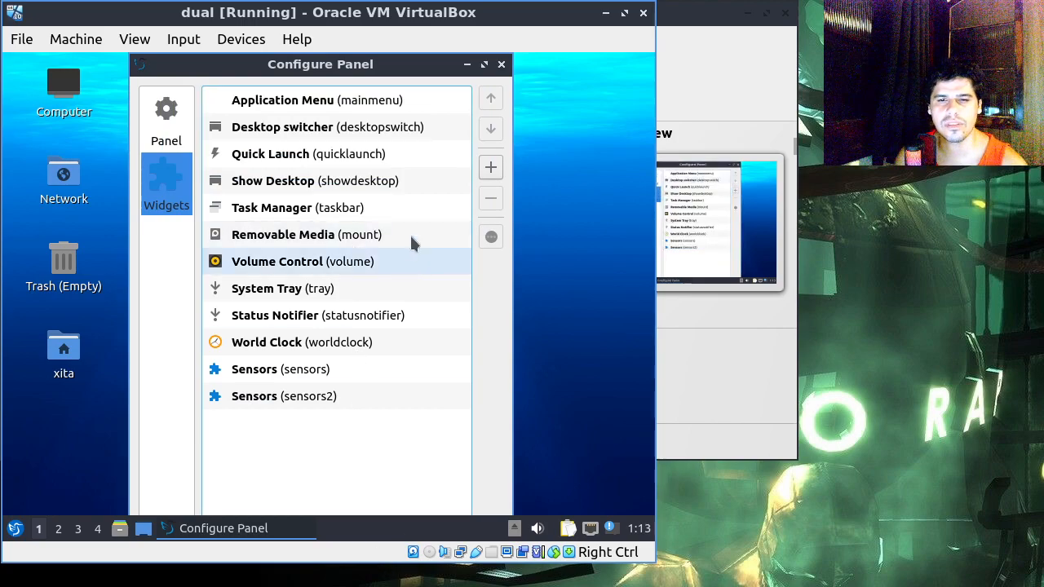
# Step: Remove the first Sensors widget (sensors) from the panel's widget list
pyautogui.click(317, 379)
pyautogui.moveTo(334, 370); pyautogui.dragTo(335, 106)
pyautogui.moveTo(344, 351); pyautogui.dragTo(340, 371)
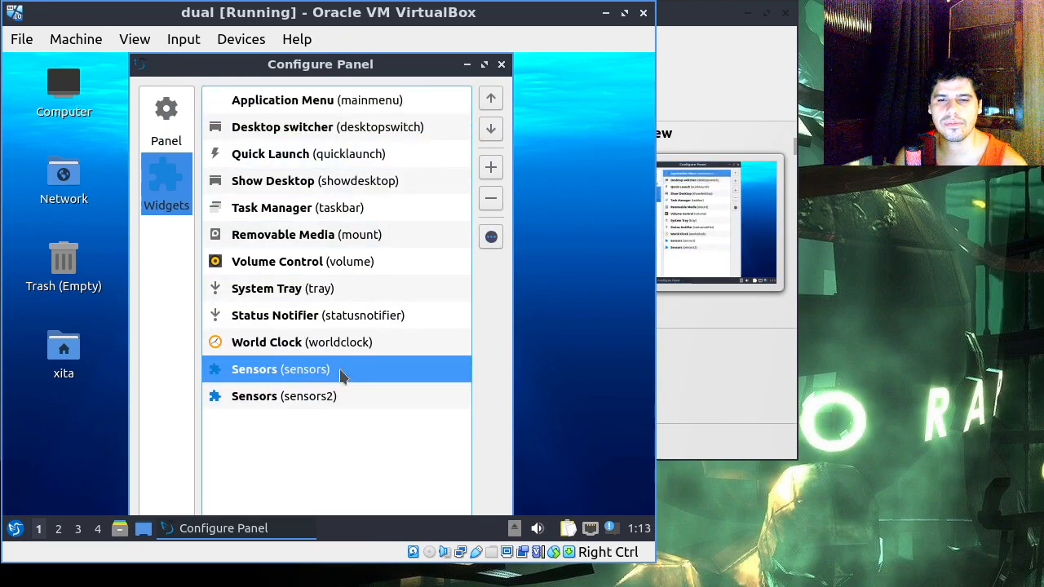
pyautogui.click(491, 198)
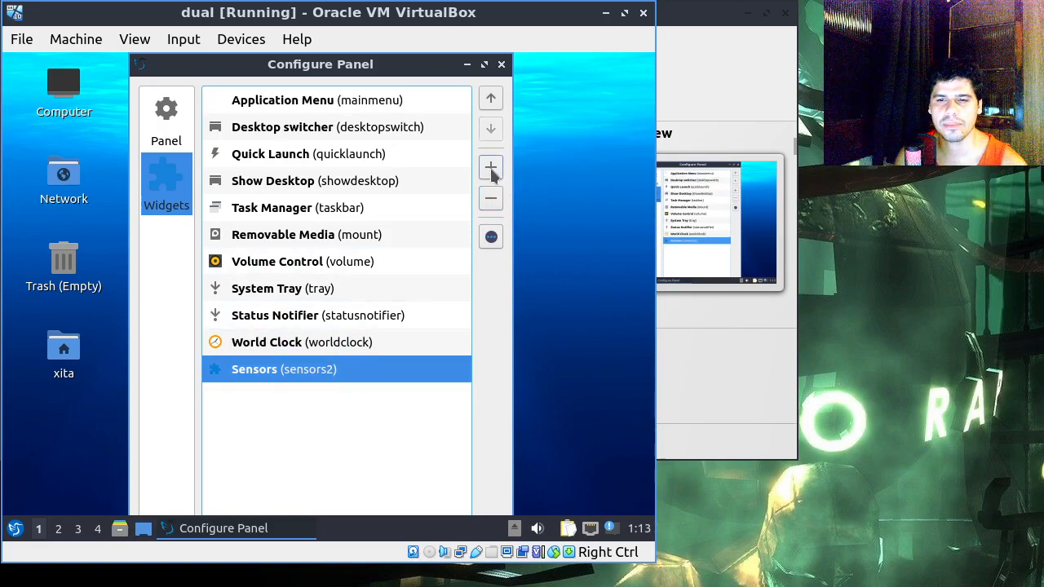
# Step: Add another Sensors widget to the panel and select the last Sensors entry in the widget list
pyautogui.click(492, 173)
pyautogui.click(371, 408)
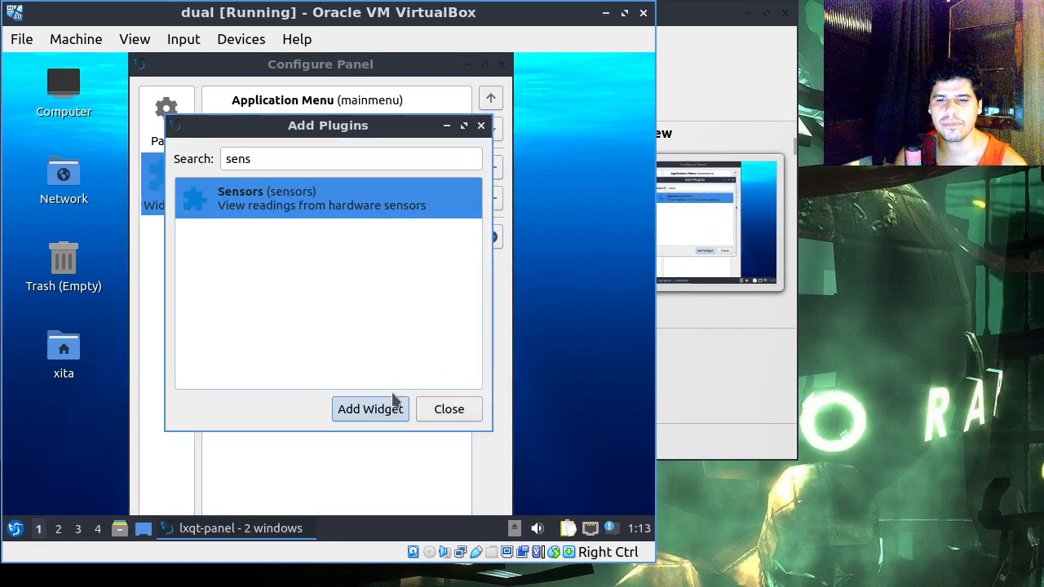
pyautogui.click(455, 411)
pyautogui.click(342, 408)
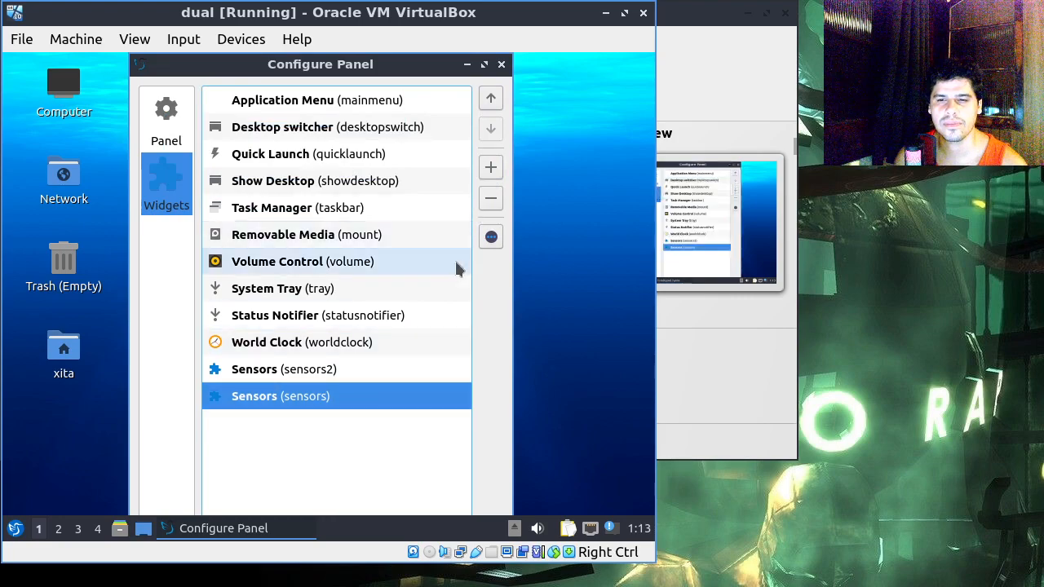
# Step: Remove the selected Sensors (sensors) widget and move the remaining Sensors (sensors2) widget to the beginning of the panel's widget order
pyautogui.click(490, 199)
pyautogui.click(361, 380)
pyautogui.click(491, 99)
pyautogui.click(491, 99)
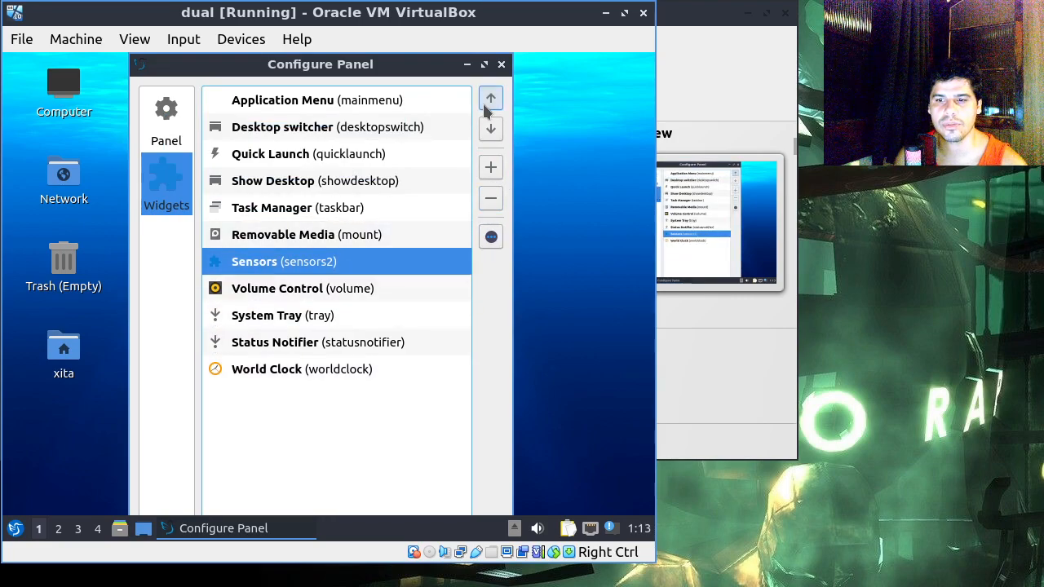
pyautogui.click(491, 99)
pyautogui.click(491, 99)
pyautogui.click(487, 106)
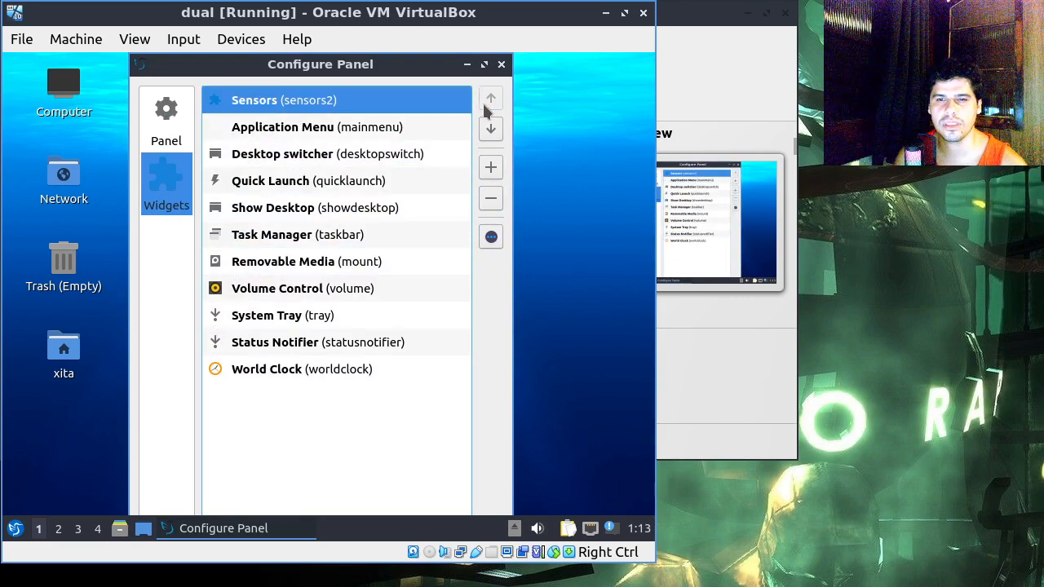
# Step: Widen the virtual machine window and dismiss the lxqt-config-monitor notification
pyautogui.moveTo(656, 529); pyautogui.dragTo(728, 526)
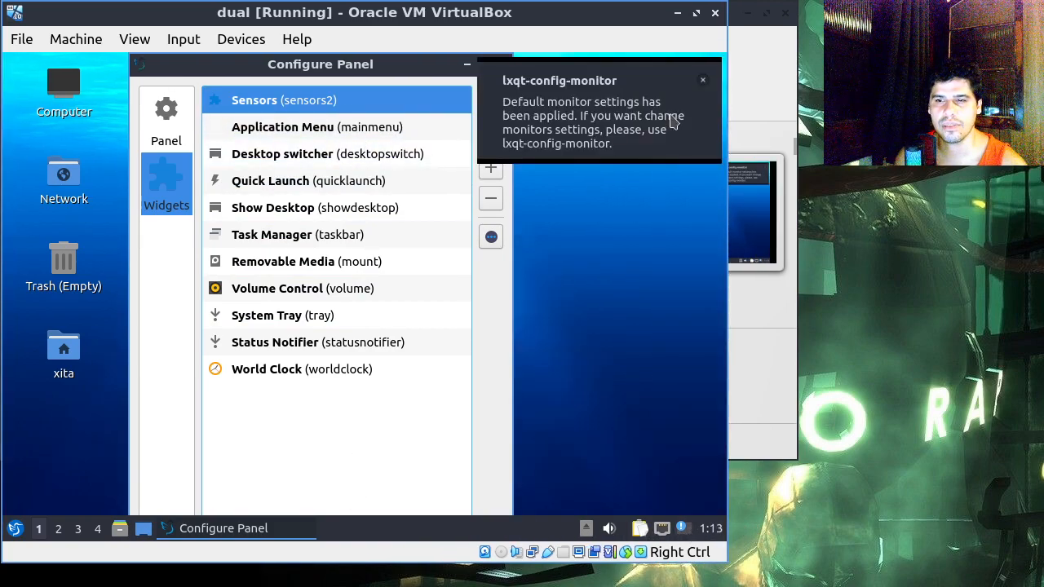
pyautogui.click(704, 84)
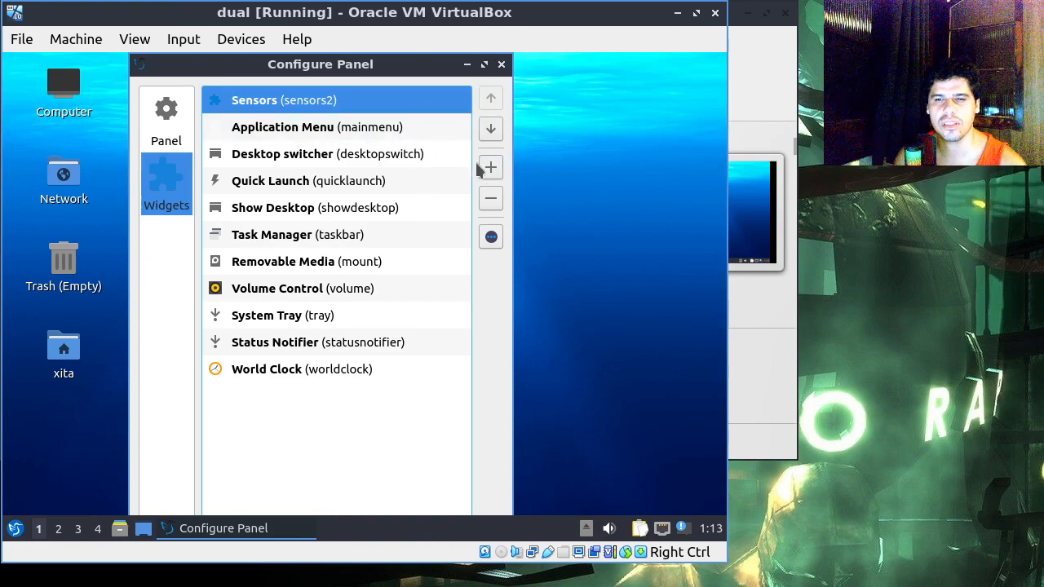
# Step: Check the Sensors widget's settings for detected chips, and close both the widget settings and the panel configuration
pyautogui.click(491, 237)
pyautogui.click(350, 167)
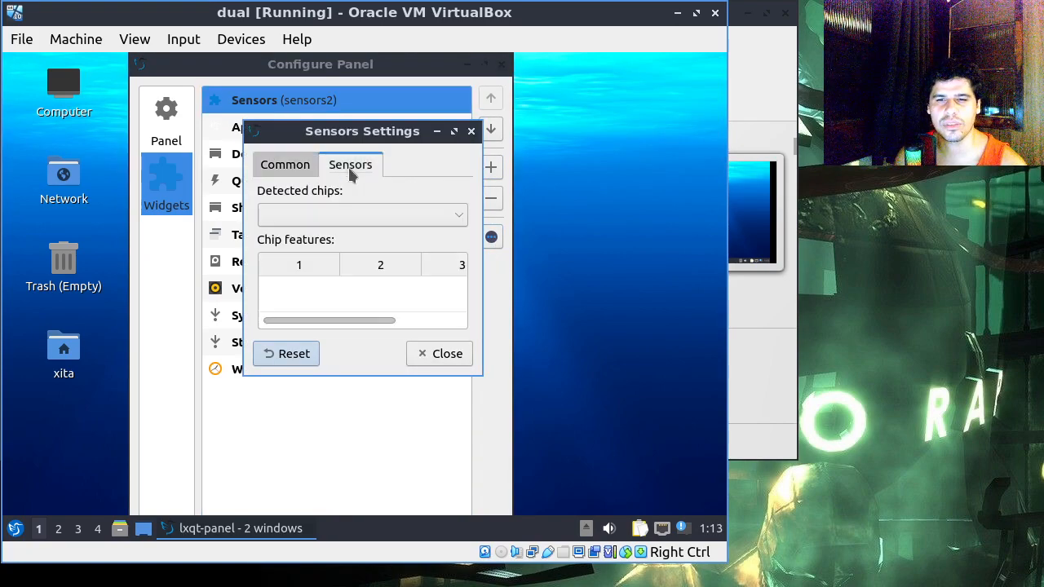
pyautogui.click(457, 218)
pyautogui.click(457, 218)
pyautogui.click(457, 218)
pyautogui.click(457, 218)
pyautogui.click(457, 218)
pyautogui.click(441, 357)
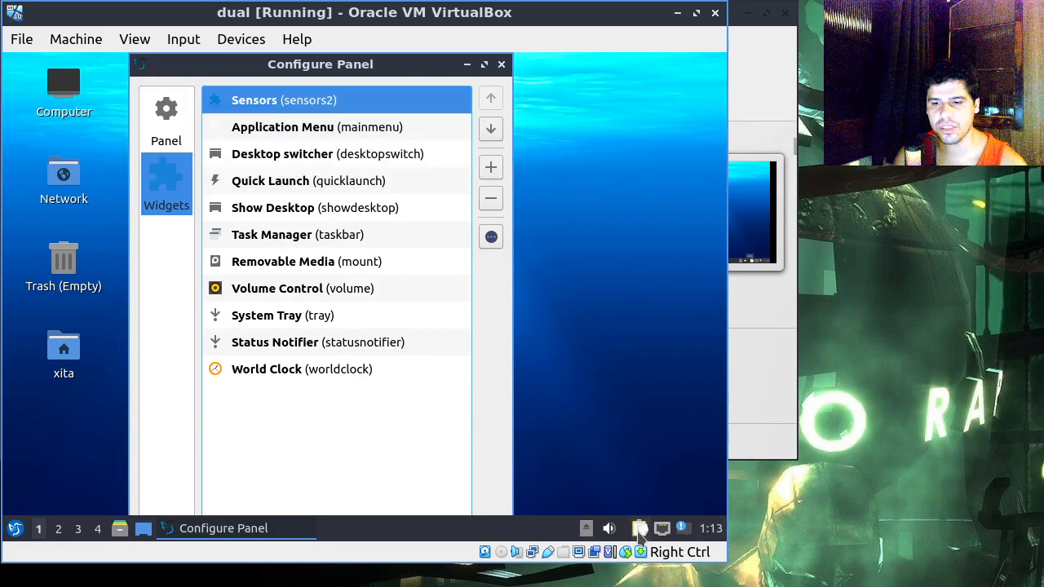
pyautogui.moveTo(655, 540)
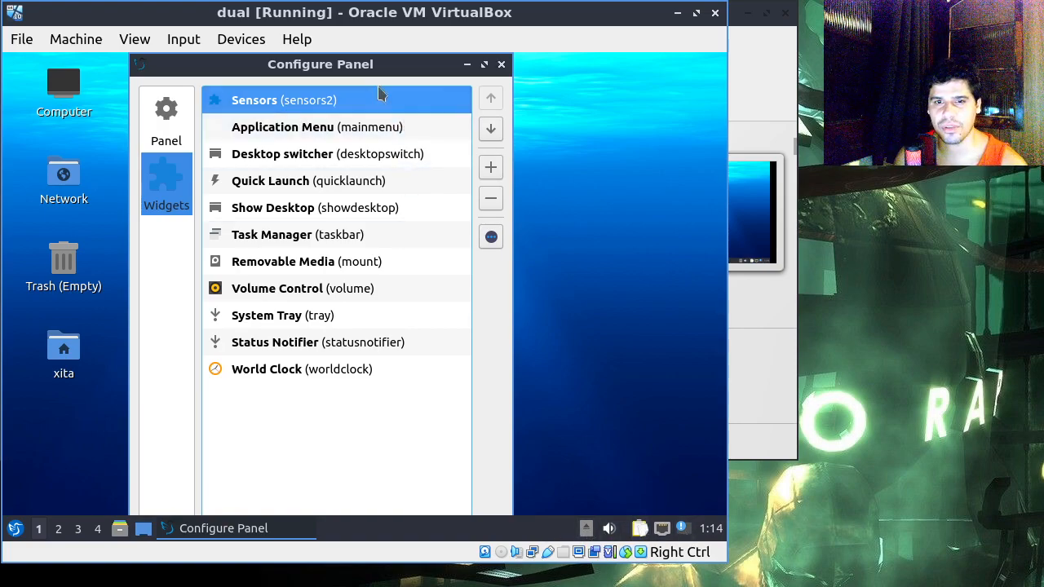
pyautogui.click(501, 65)
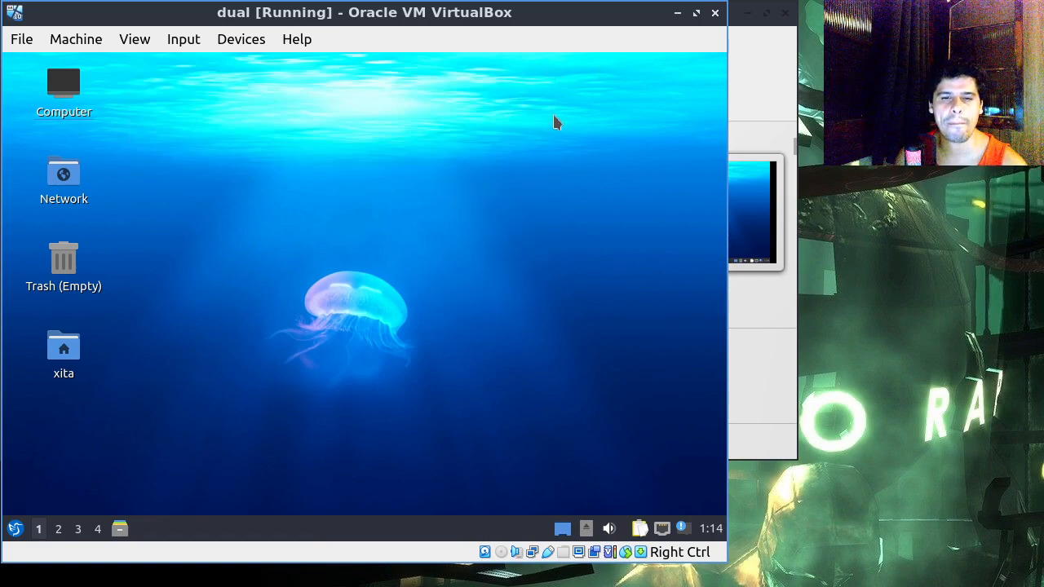
pyautogui.moveTo(408, 343); pyautogui.dragTo(141, 430)
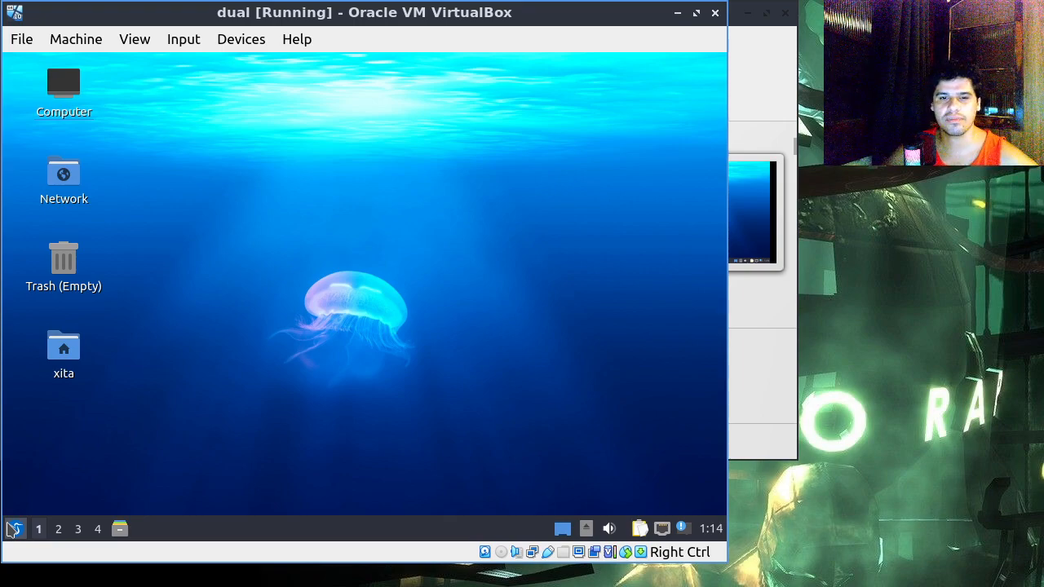
pyautogui.moveTo(422, 164); pyautogui.dragTo(347, 266)
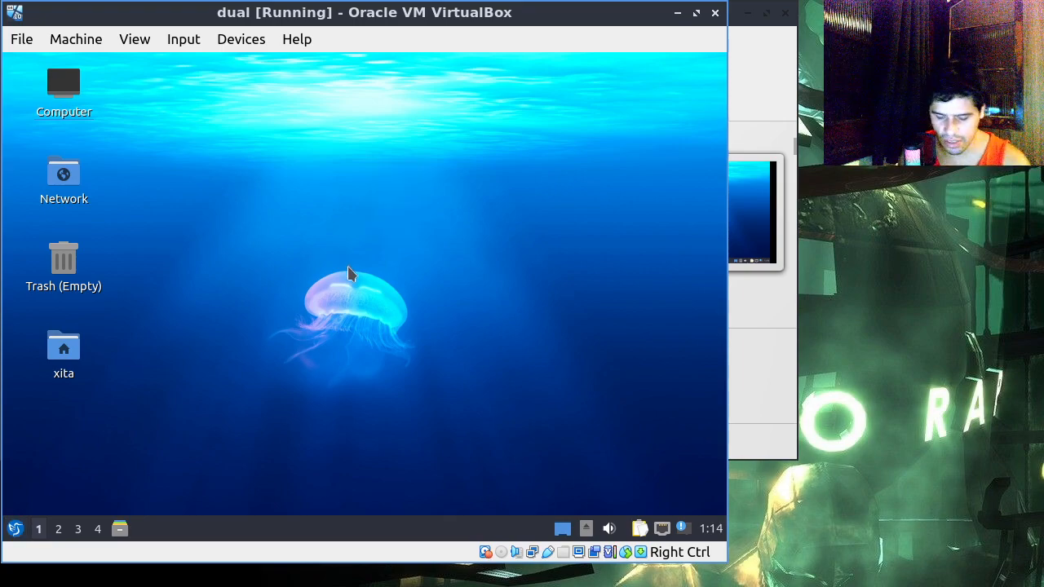
# Step: Open a terminal, run snap to view its usage help, and clear the screen
pyautogui.hotkey('ctrl', 'alt', 't')
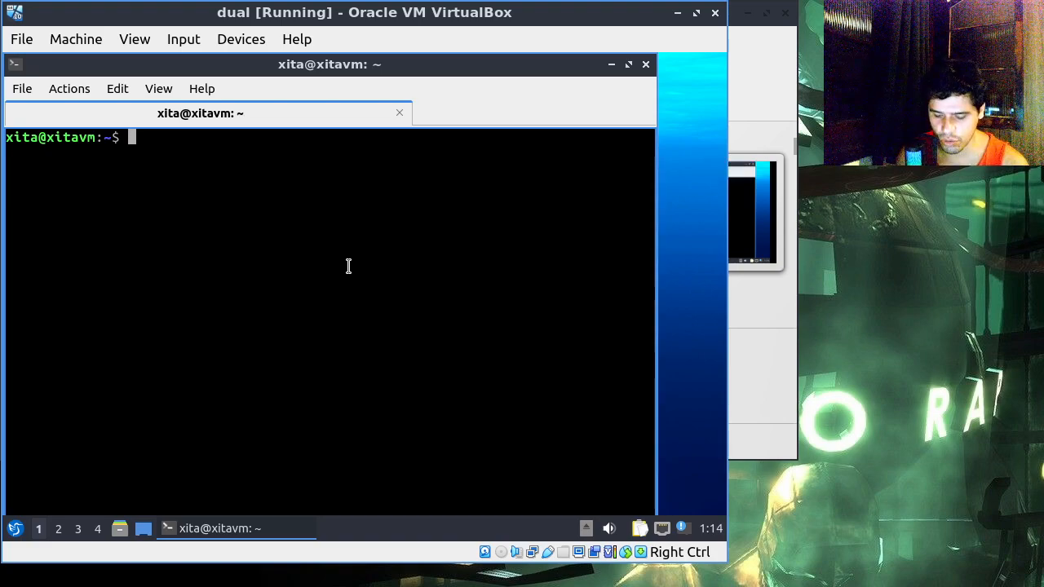
pyautogui.write('snap')
pyautogui.press('Return')
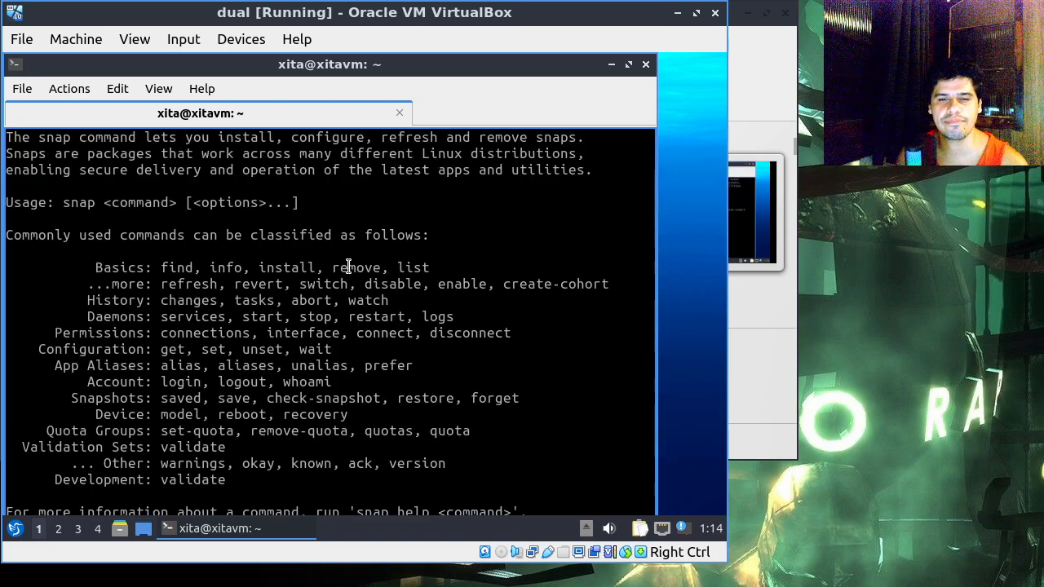
pyautogui.hotkey('ctrl', 'l')
pyautogui.write('q')
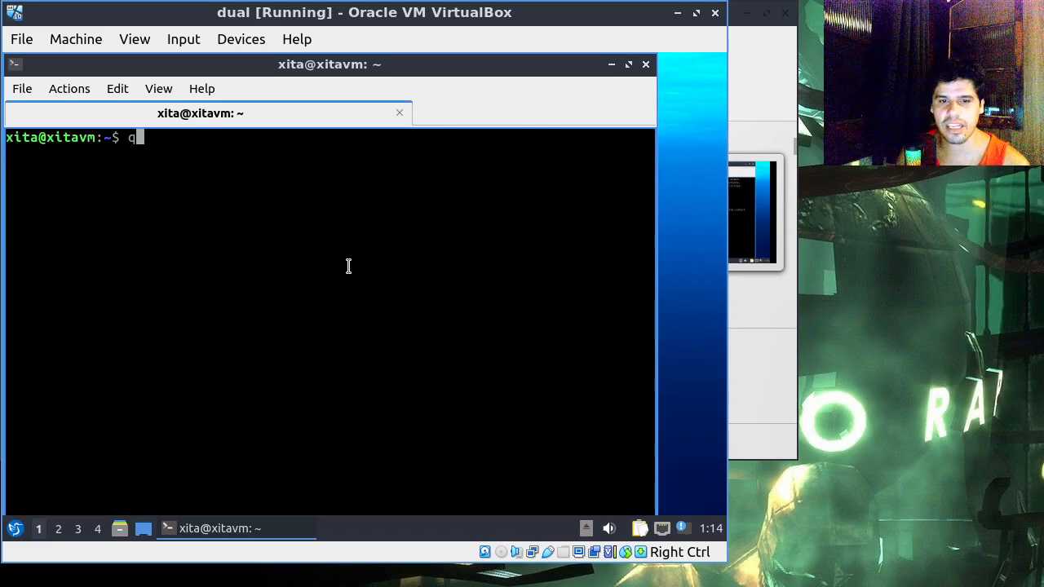
pyautogui.press('BackSpace')
# Step: Try to install Visual Studio Code with "sudo snap install code", entering the sudo password
pyautogui.write('snap')
pyautogui.press('BackSpace')
pyautogui.press('BackSpace')
pyautogui.press('BackSpace')
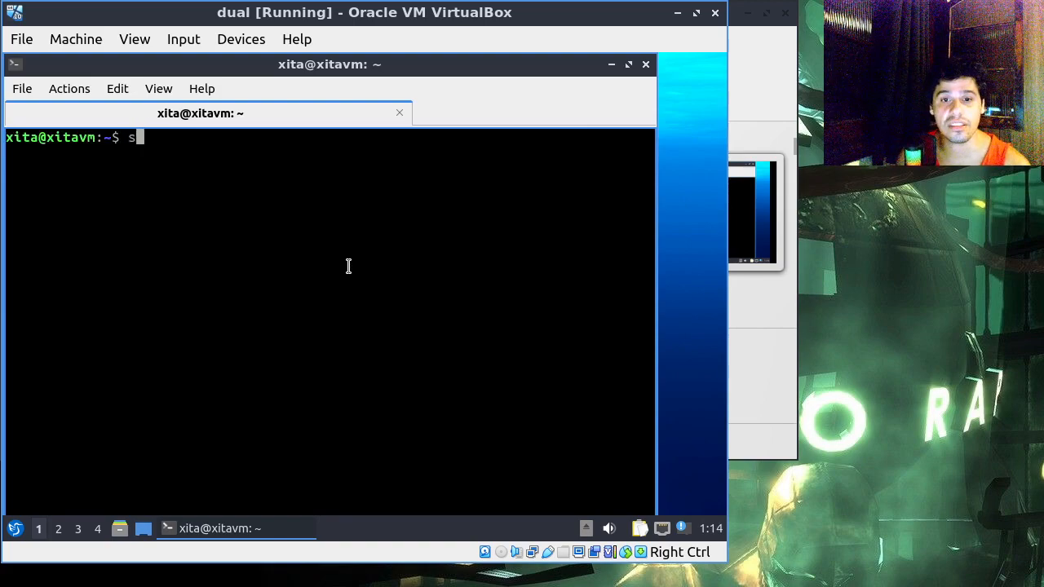
pyautogui.write('sudo snapo')
pyautogui.press('BackSpace')
pyautogui.press('BackSpace')
pyautogui.press('BackSpace')
pyautogui.write('p install code')
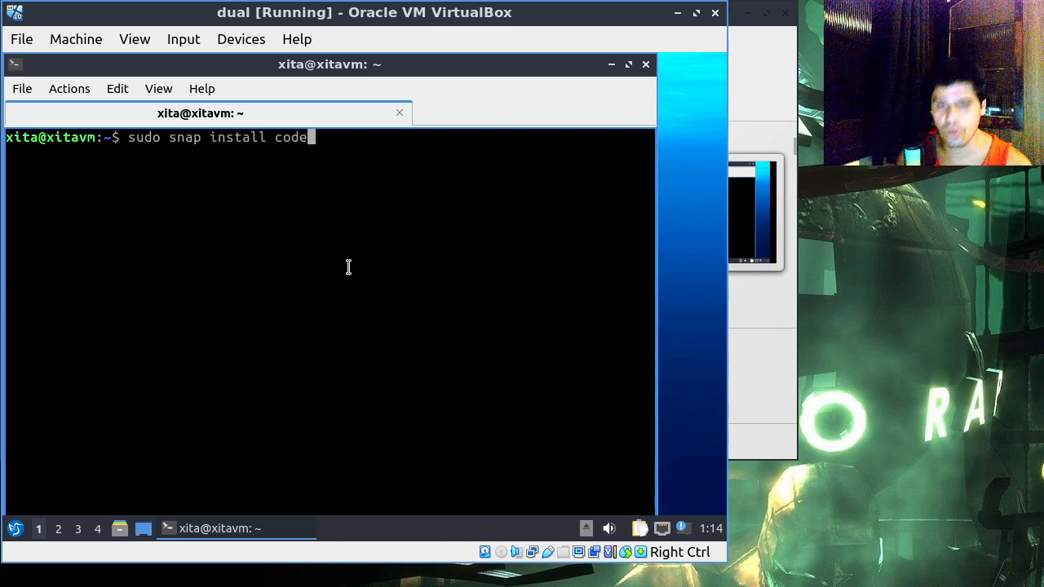
pyautogui.press('Return')
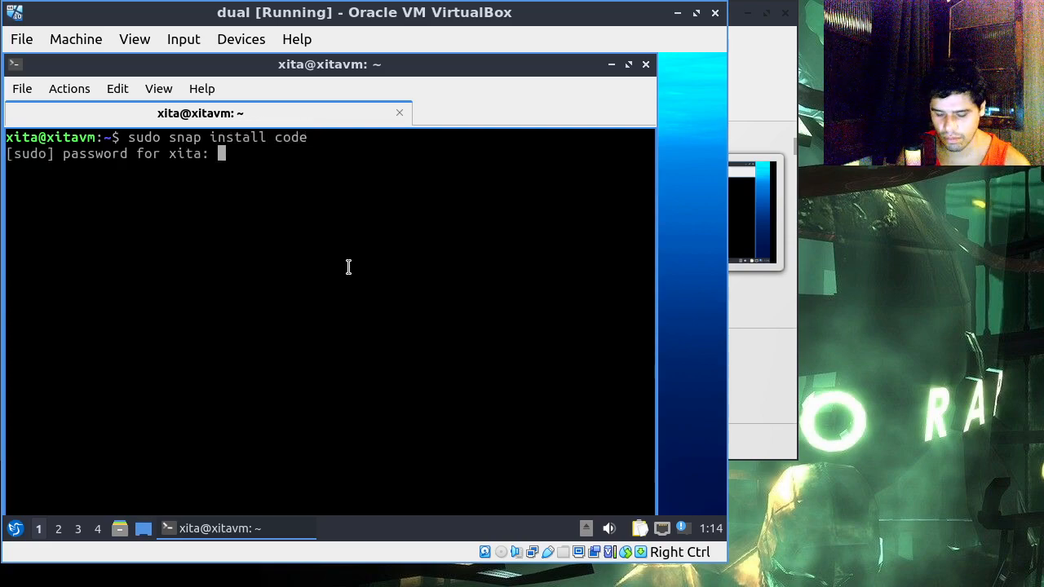
pyautogui.press('Return')
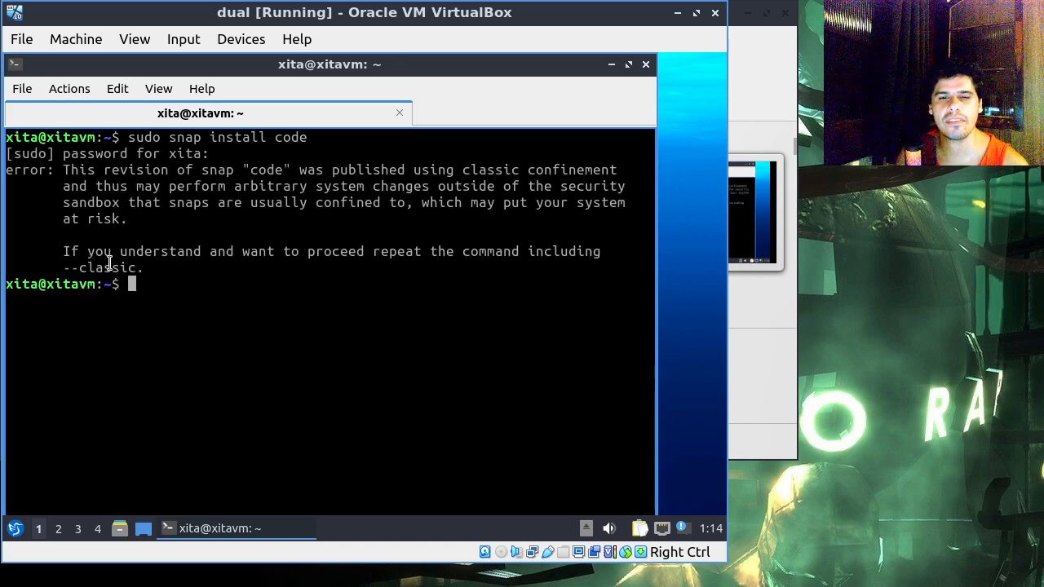
# Step: Rerun the snap installation as "sudo snap install code --classic"
pyautogui.press('Up')
pyautogui.write('--classi')
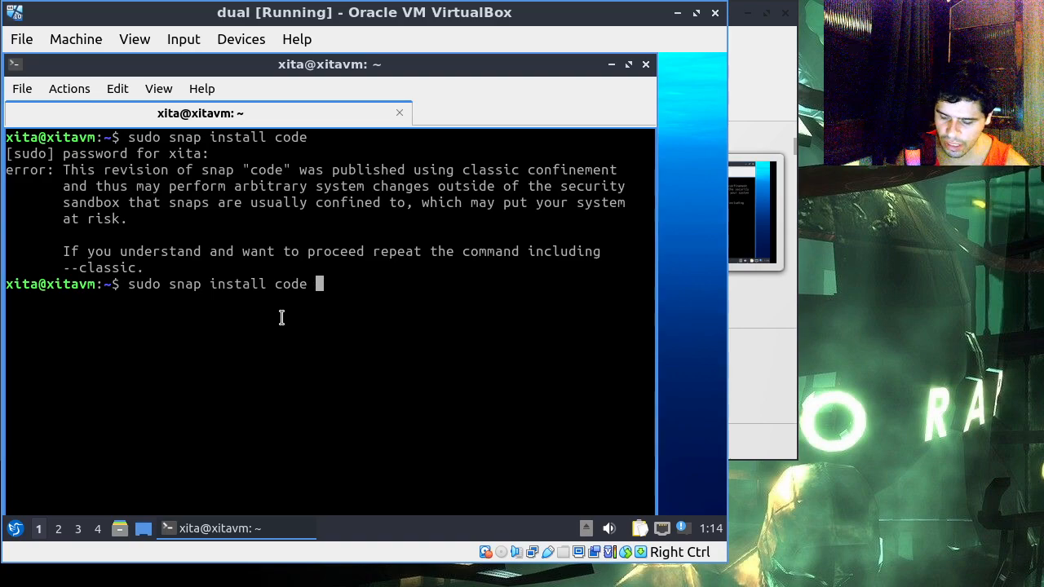
pyautogui.press('Return')
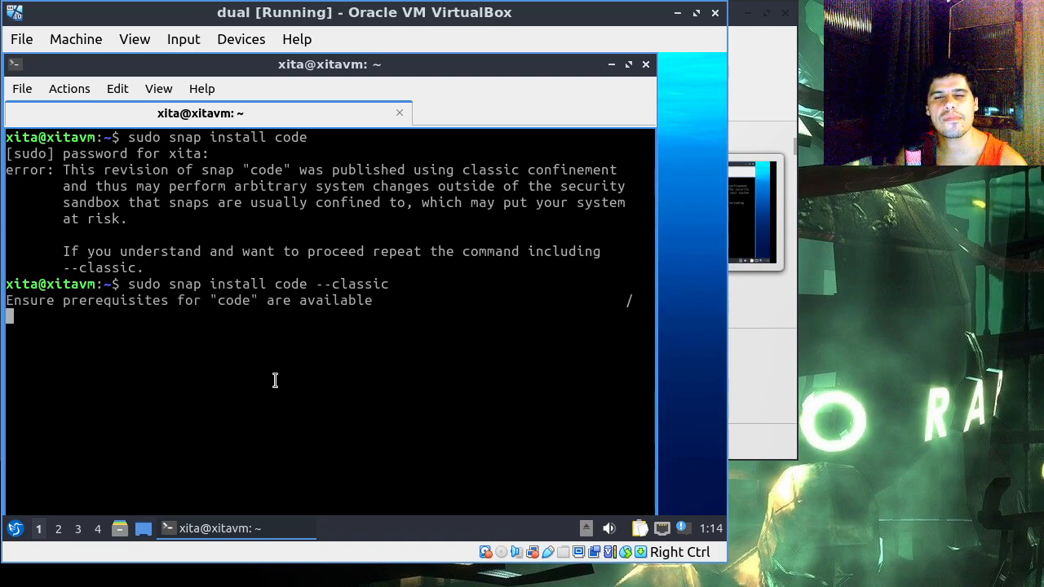
# Step: Launch Firefox Web Browser in Lubuntu and close the extra mozilla.org privacy tab
pyautogui.click(15, 529)
pyautogui.moveTo(68, 319)
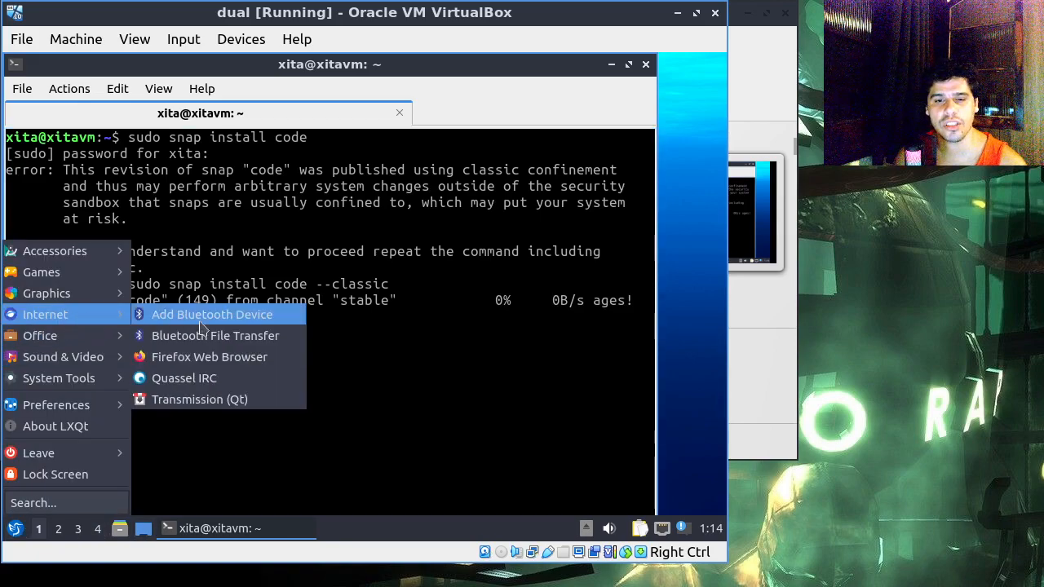
pyautogui.click(244, 360)
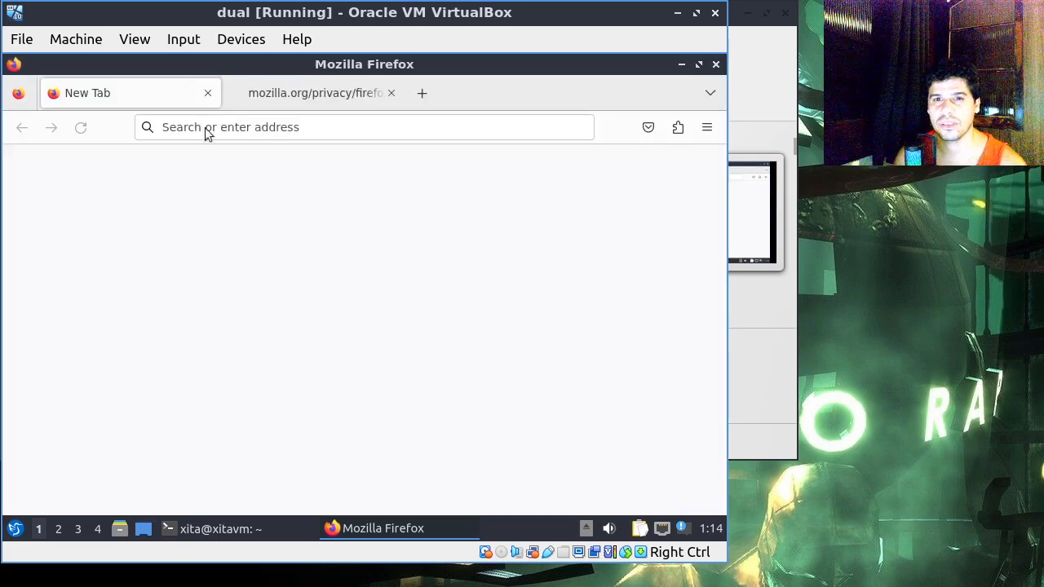
pyautogui.click(392, 93)
# Step: Search the web for "snap craft", open the snapcraft.io site, and accept all of its trackers
pyautogui.click(346, 127)
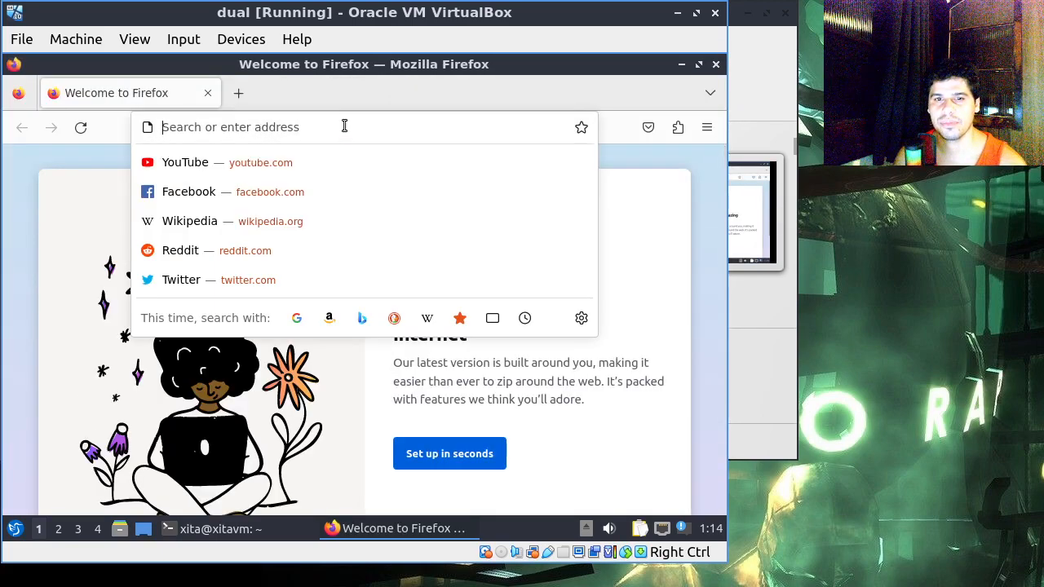
pyautogui.write('snap')
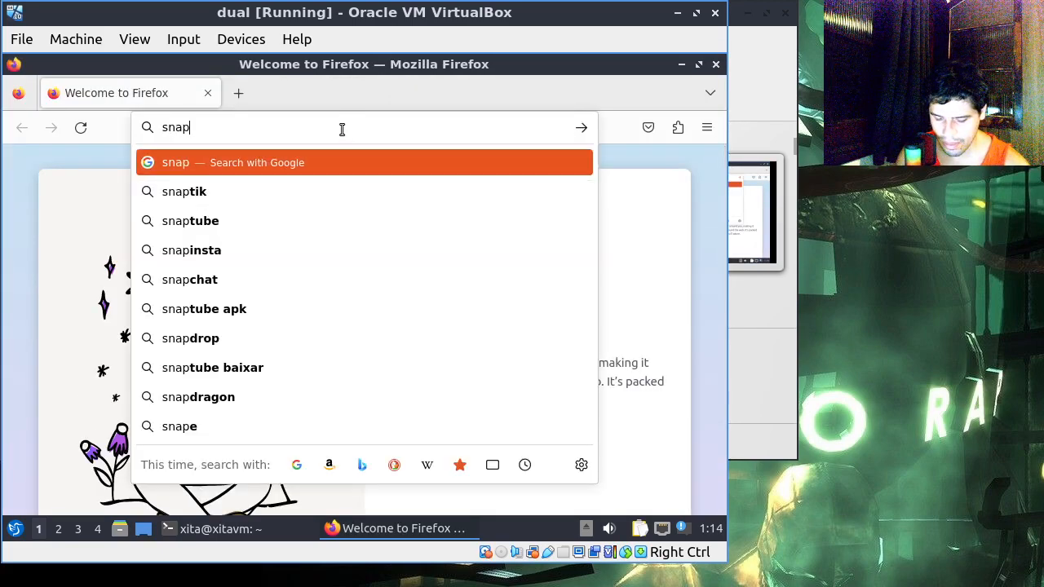
pyautogui.write(' craft')
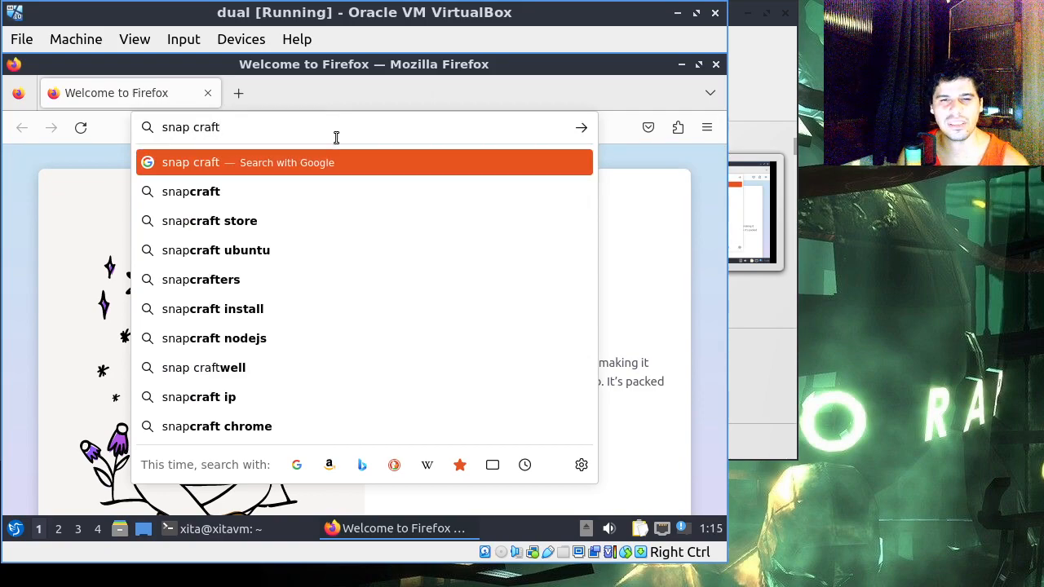
pyautogui.press('Return')
pyautogui.click(96, 399)
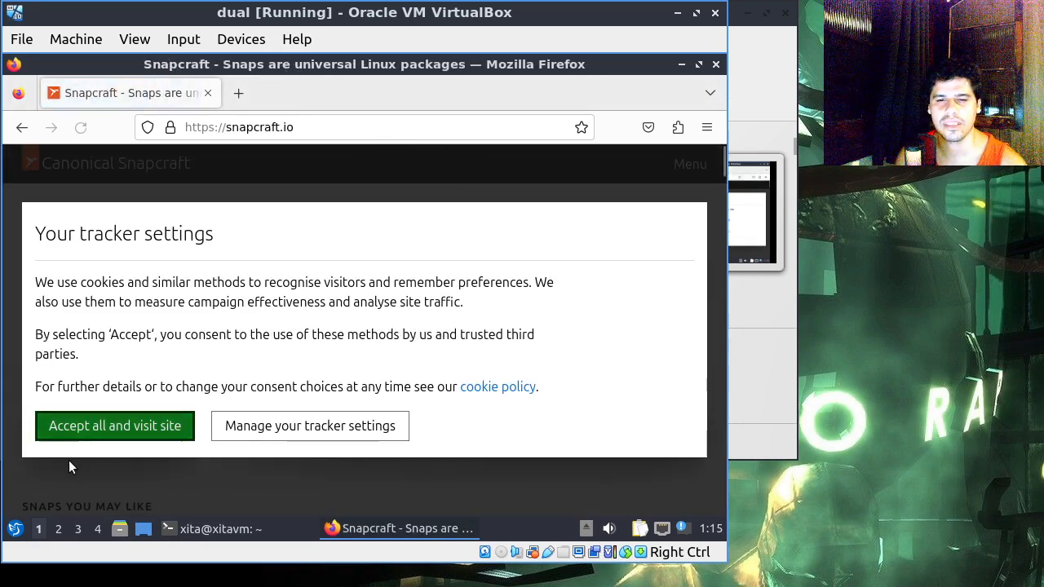
pyautogui.click(98, 426)
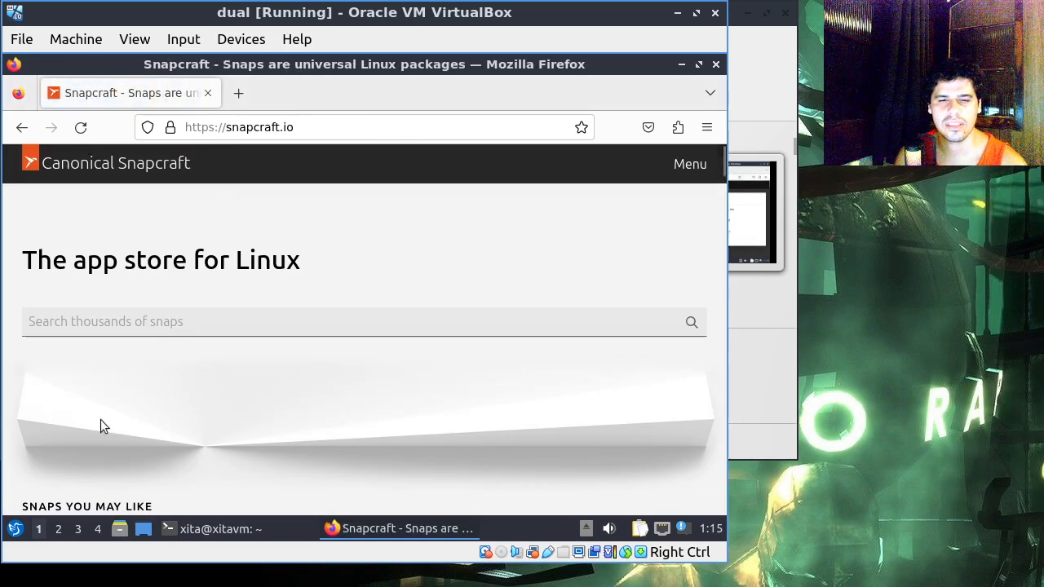
# Step: Restore the Firefox window to a smaller size and move it aside briefly to check the snap download in the terminal
pyautogui.doubleClick(321, 65)
pyautogui.moveTo(318, 65); pyautogui.dragTo(310, 307)
pyautogui.click(314, 314)
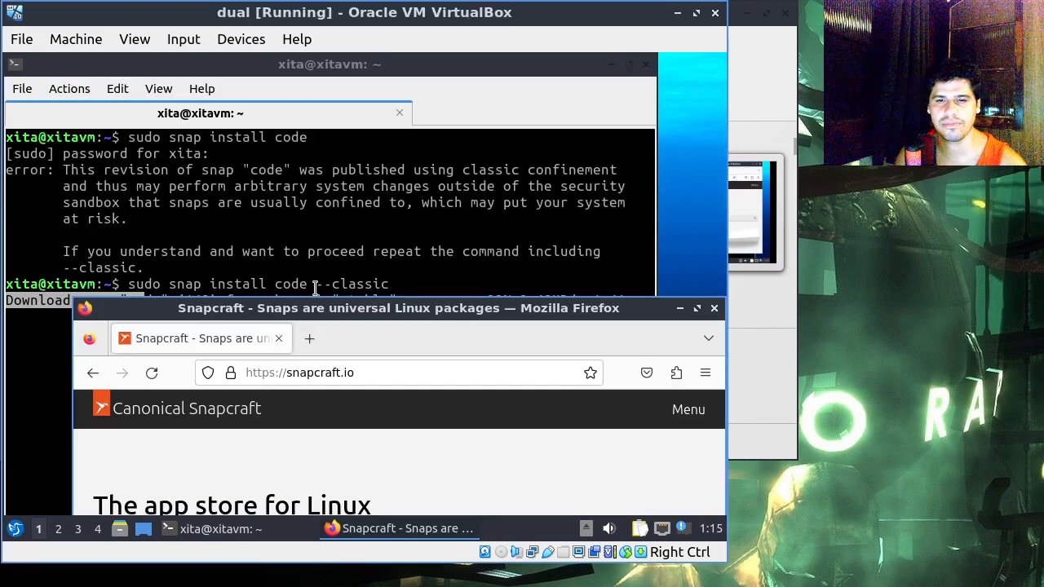
pyautogui.moveTo(381, 315); pyautogui.dragTo(343, 65)
# Step: Search the Snapcraft store for "visual studio code"
pyautogui.click(271, 321)
pyautogui.write('code')
pyautogui.press('BackSpace')
pyautogui.press('BackSpace')
pyautogui.press('BackSpace')
pyautogui.press('BackSpace')
pyautogui.write('visu')
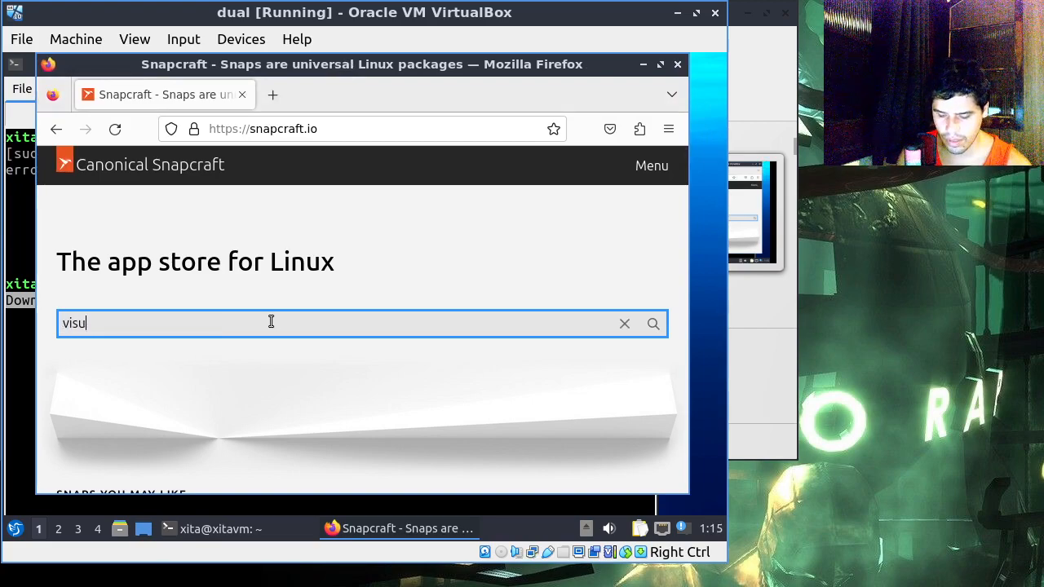
pyautogui.write('al studio code')
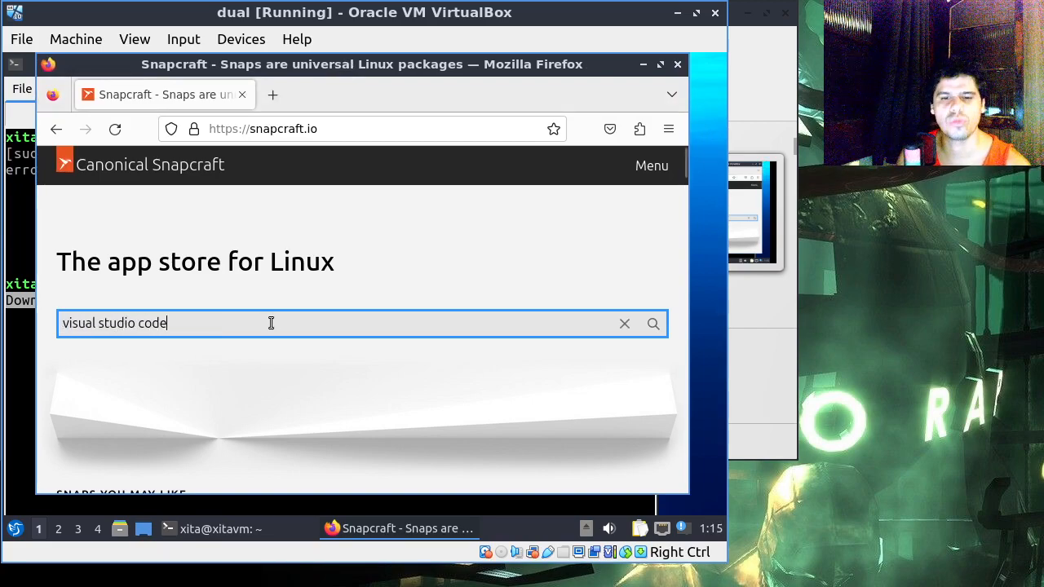
pyautogui.press('Return')
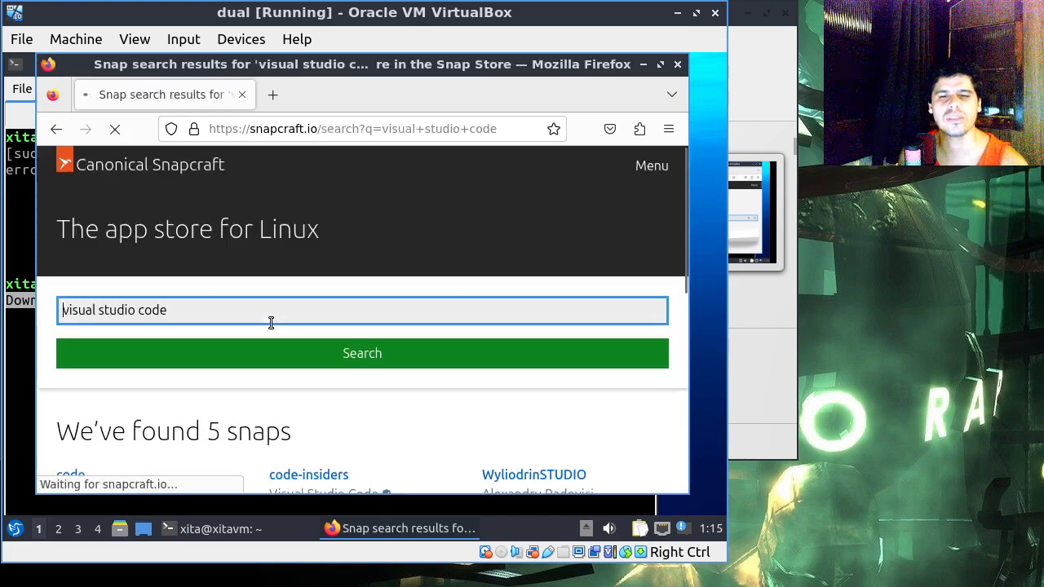
# Step: Open the code snap's page from the search results and look over its description and installation options
pyautogui.scroll(-4, 269, 339)
pyautogui.scroll(-2, 268, 336)
pyautogui.scroll(2, 233, 299)
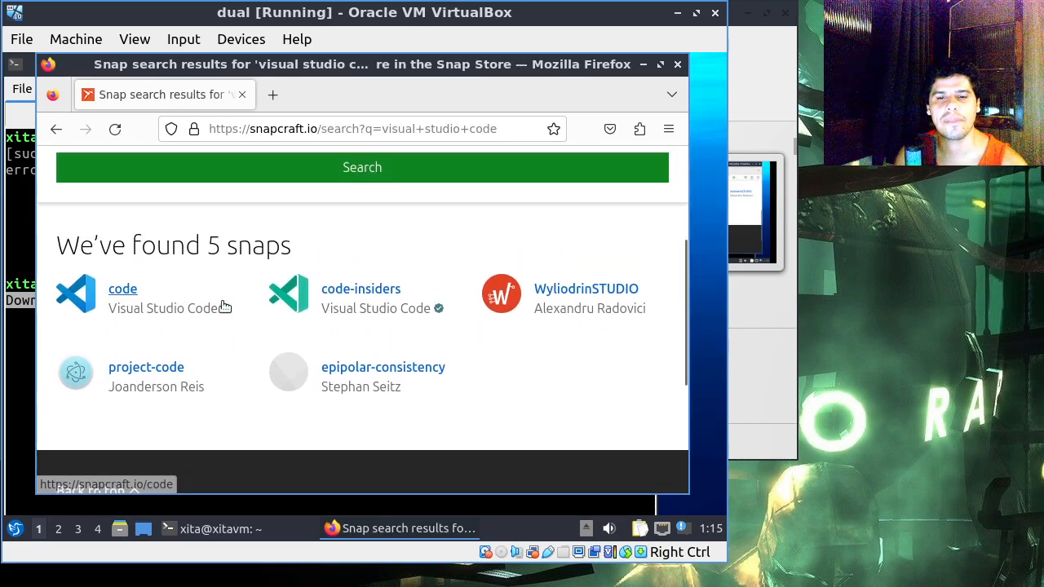
pyautogui.click(112, 293)
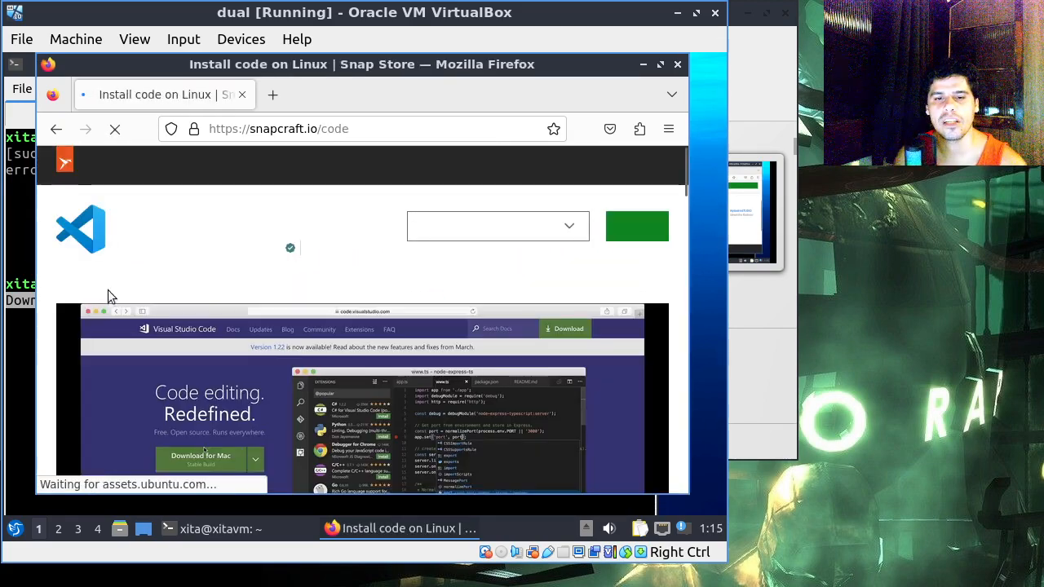
pyautogui.scroll(-3, 383, 253)
pyautogui.scroll(-6, 366, 274)
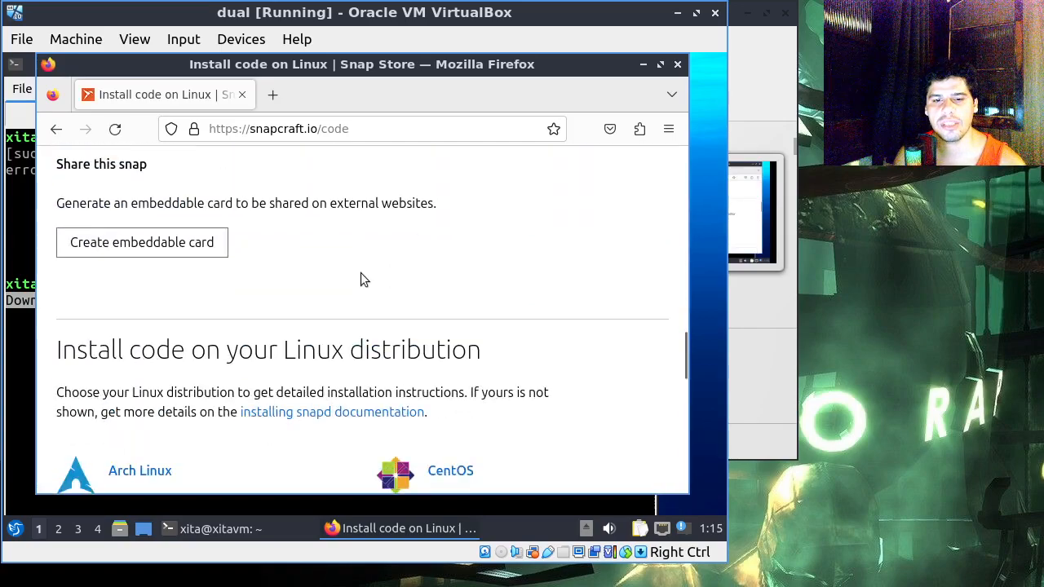
pyautogui.scroll(8, 361, 278)
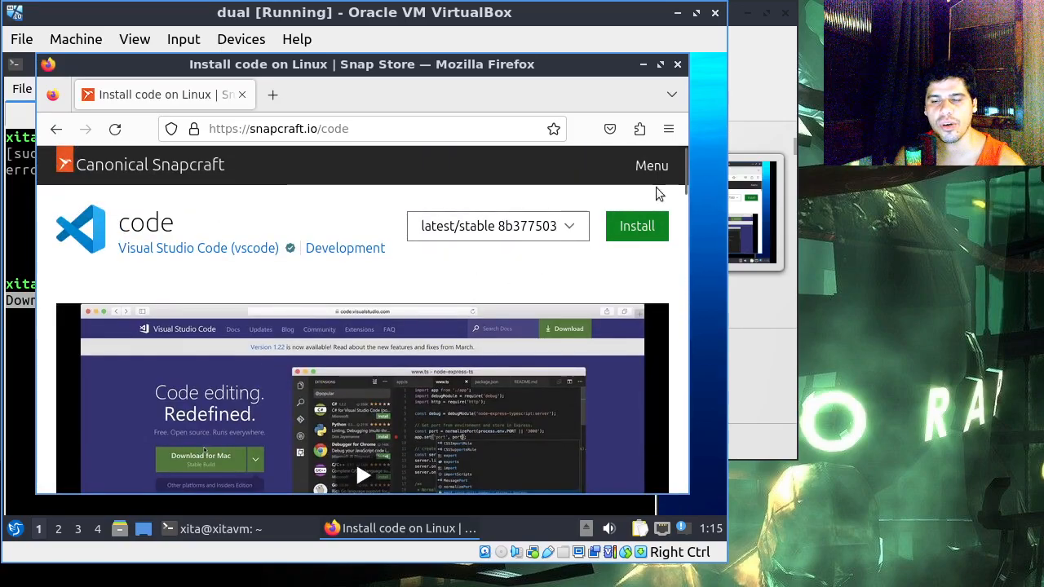
pyautogui.moveTo(519, 62); pyautogui.dragTo(526, 77)
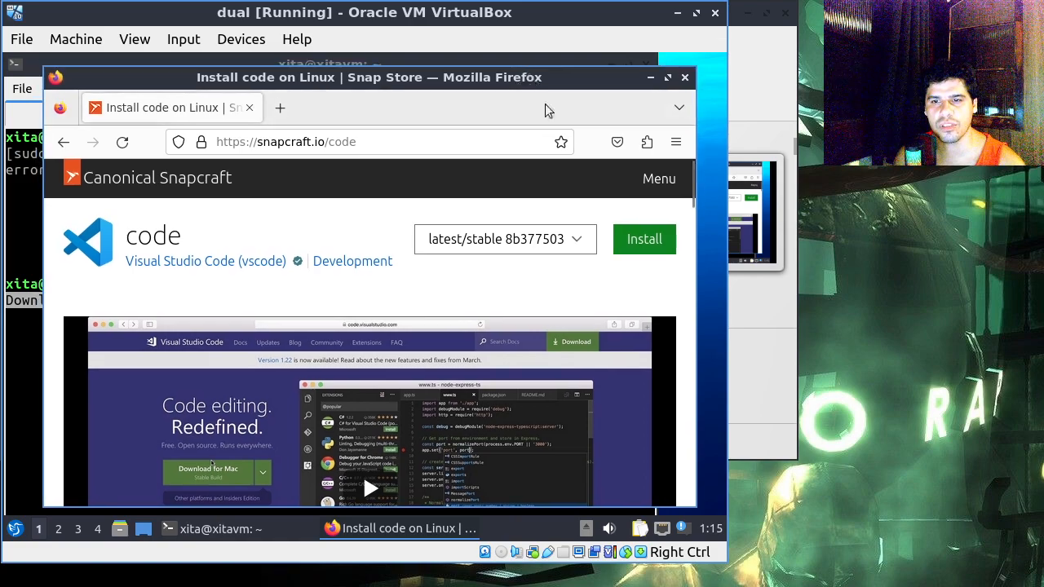
# Step: Show the install instructions for the code snap and highlight the command "sudo snap install code --classic"
pyautogui.click(640, 245)
pyautogui.scroll(-2, 375, 318)
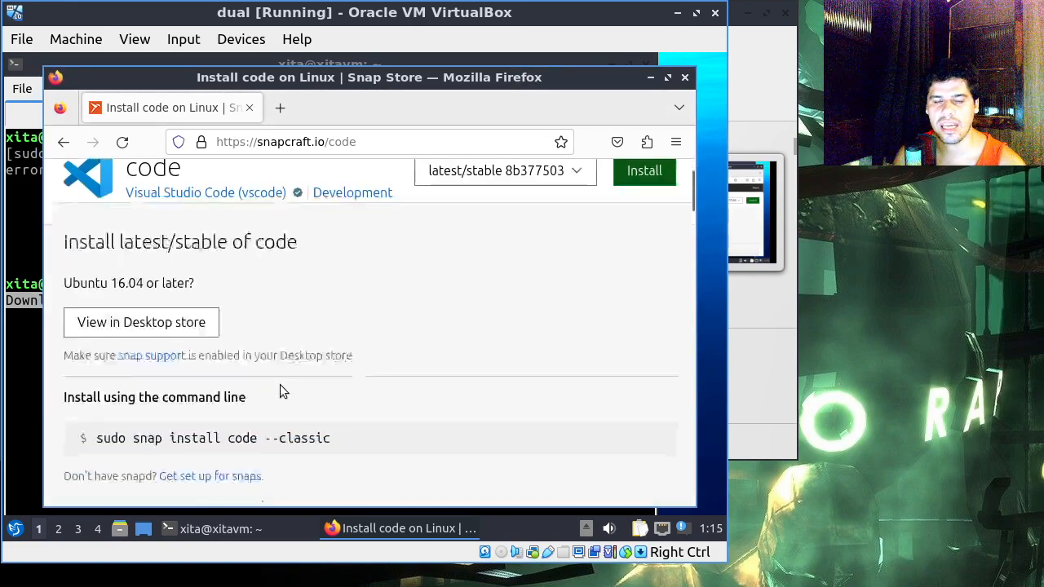
pyautogui.moveTo(366, 413); pyautogui.dragTo(97, 408)
# Step: Move the Firefox window aside to compare the highlighted command with the one in the terminal, and bring it back
pyautogui.moveTo(184, 81); pyautogui.dragTo(389, 89)
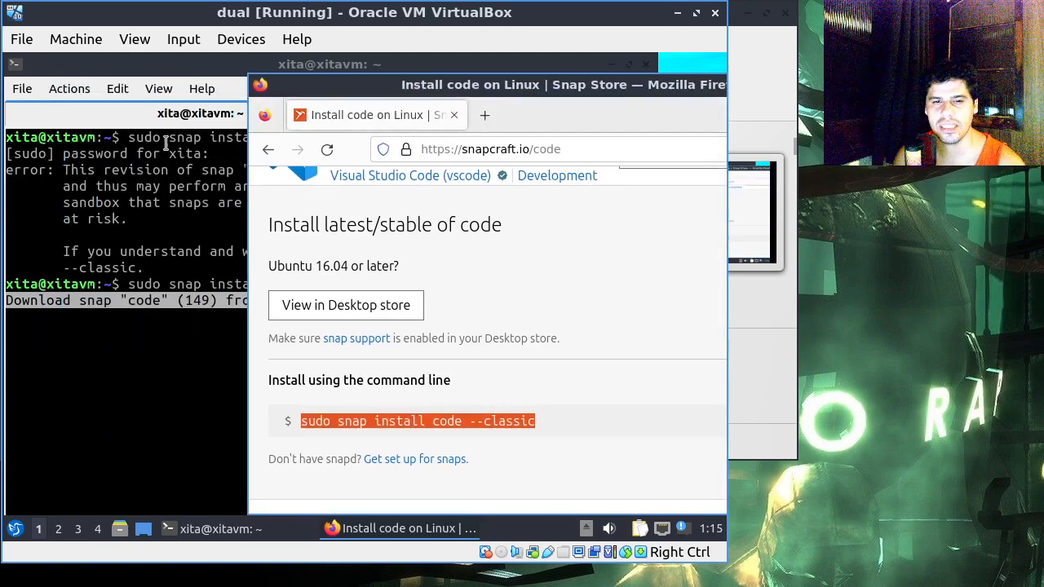
pyautogui.moveTo(322, 92); pyautogui.dragTo(476, 81)
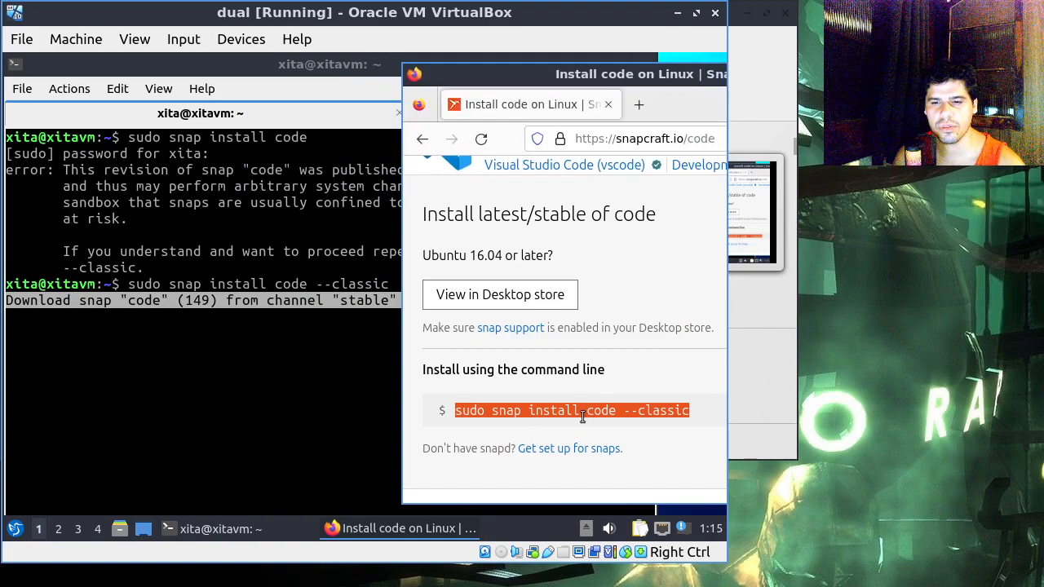
pyautogui.moveTo(524, 76); pyautogui.dragTo(228, 80)
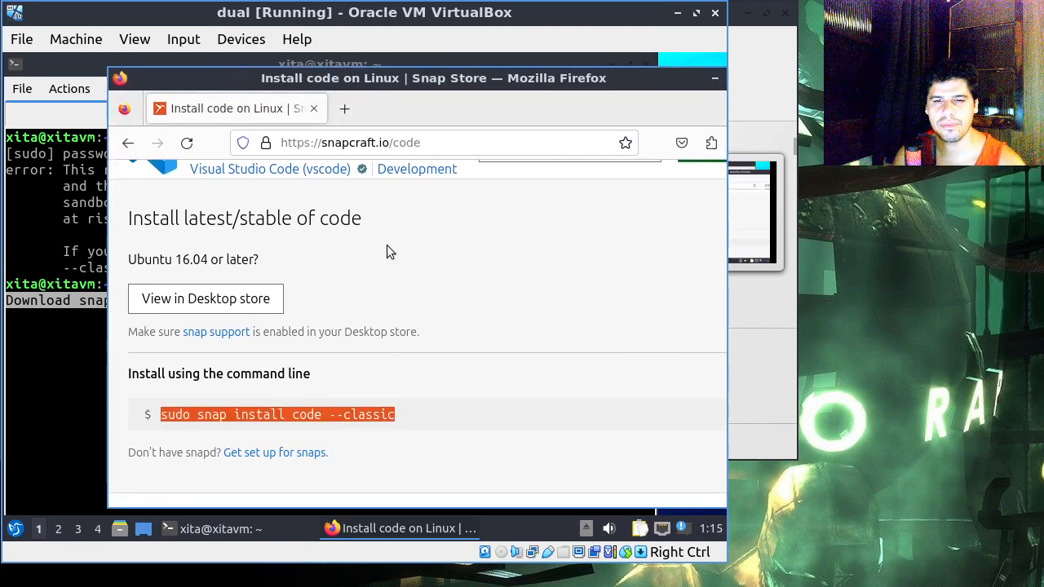
pyautogui.moveTo(443, 62); pyautogui.dragTo(397, 59)
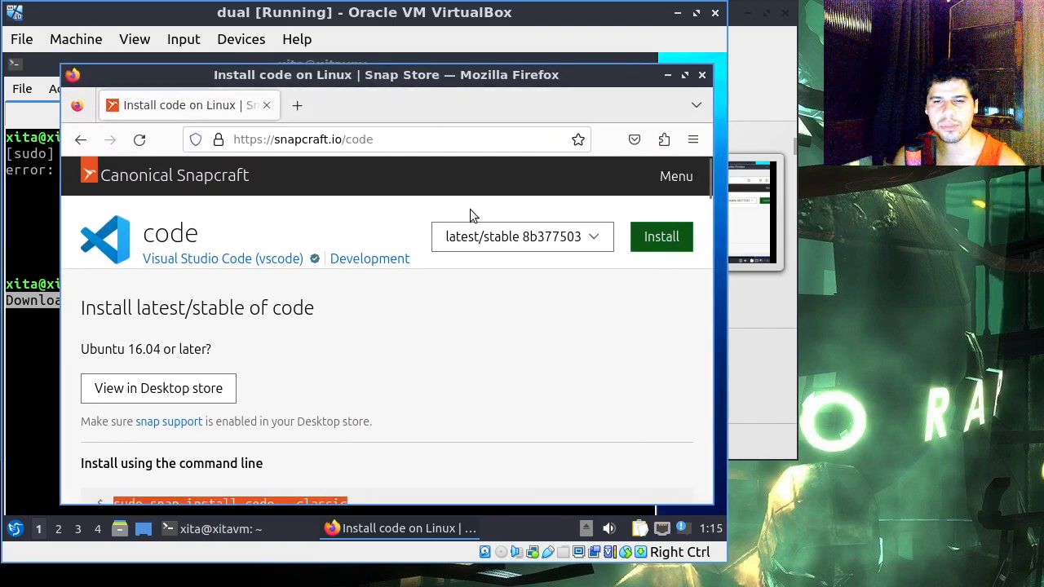
# Step: Return to the Snapcraft home page, search the store for "chrome" and look through the results
pyautogui.click(212, 180)
pyautogui.click(337, 328)
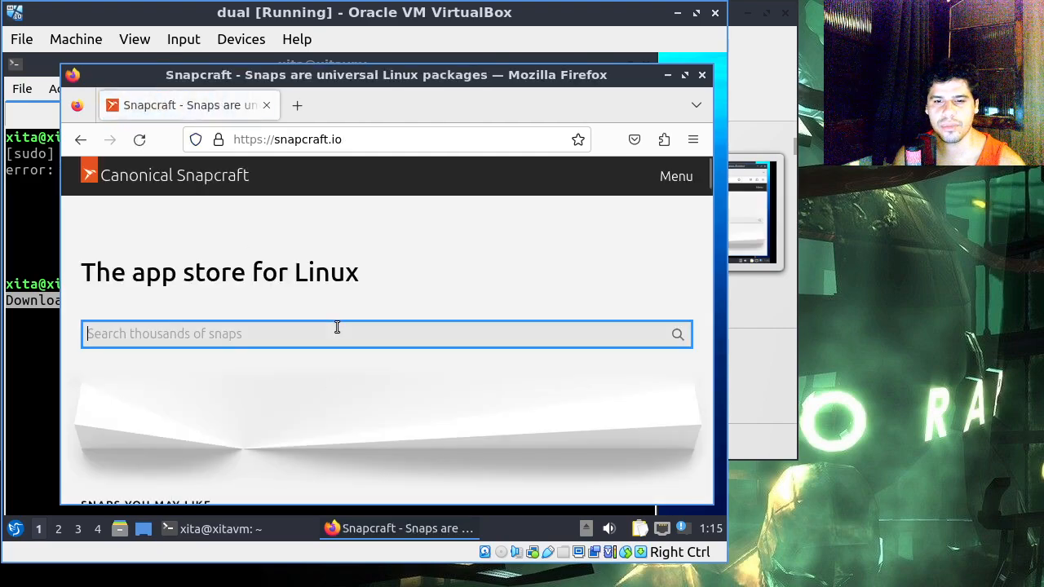
pyautogui.write('chrome')
pyautogui.press('Return')
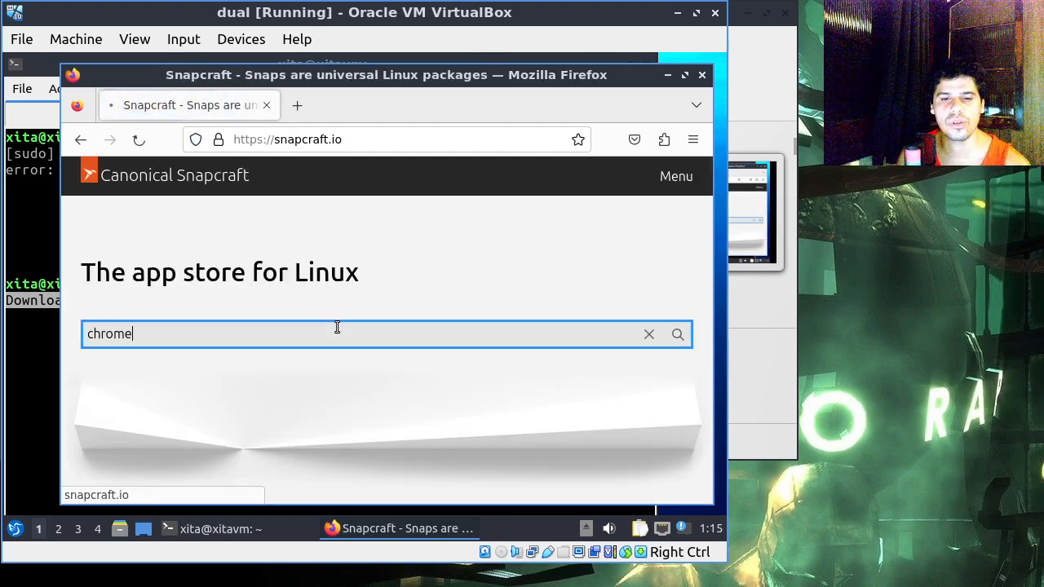
pyautogui.scroll(-5, 422, 318)
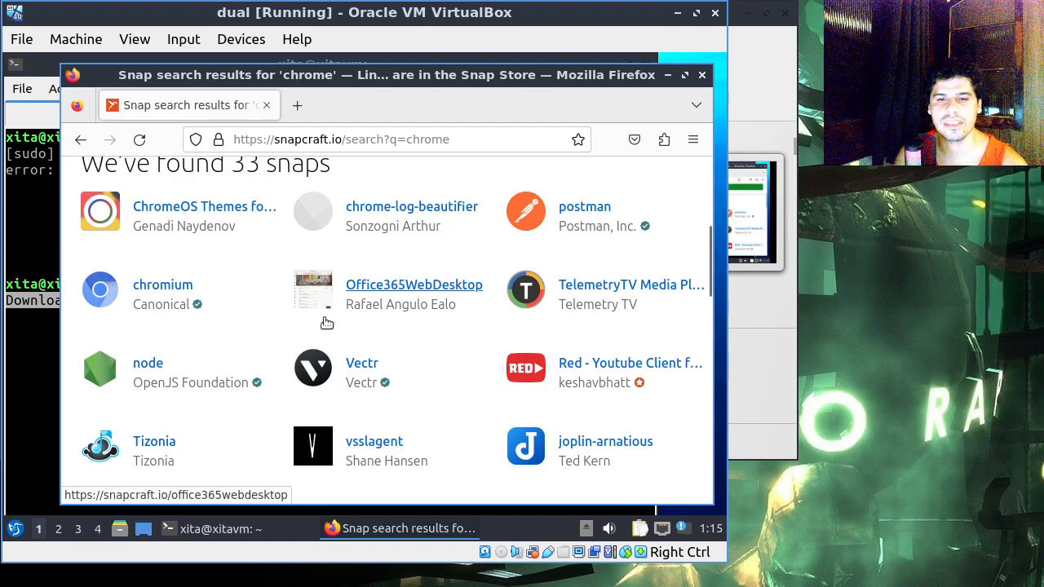
# Step: Open the chromium snap's page, look over its description, and highlight its command-line install instruction "sudo snap install chromium"
pyautogui.click(146, 287)
pyautogui.scroll(-8, 423, 287)
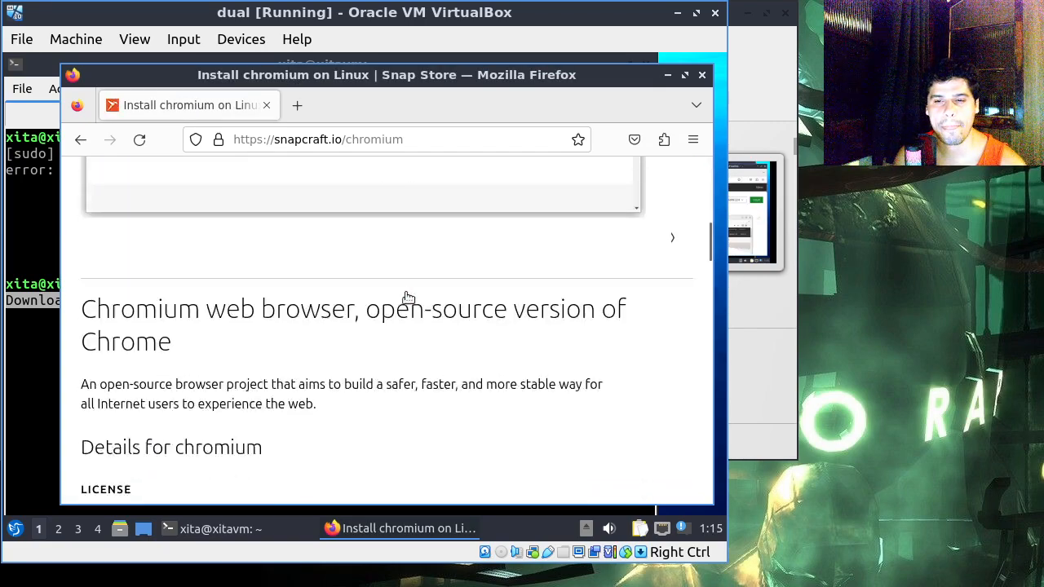
pyautogui.scroll(10, 405, 298)
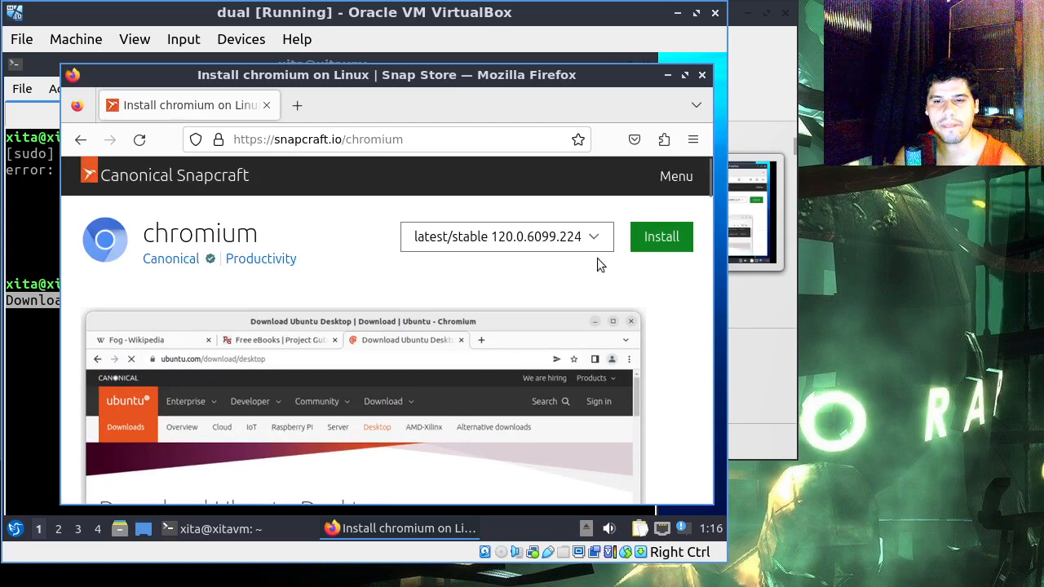
pyautogui.click(661, 236)
pyautogui.scroll(-4, 367, 343)
pyautogui.moveTo(356, 333); pyautogui.dragTo(69, 327)
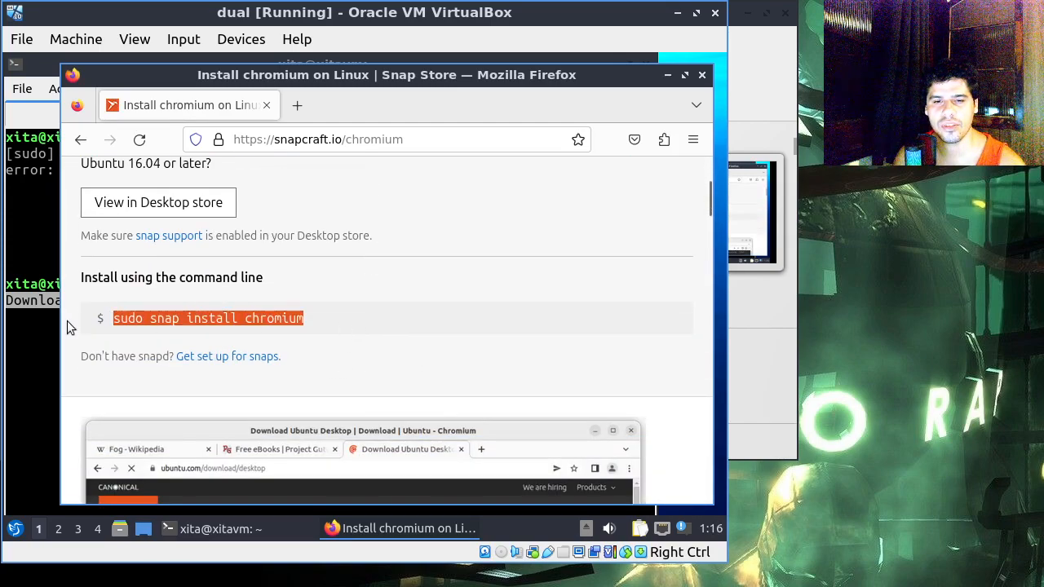
# Step: Close the Firefox window to return to the terminal running the code snap installation
pyautogui.moveTo(349, 86); pyautogui.dragTo(369, 92)
pyautogui.click(361, 359)
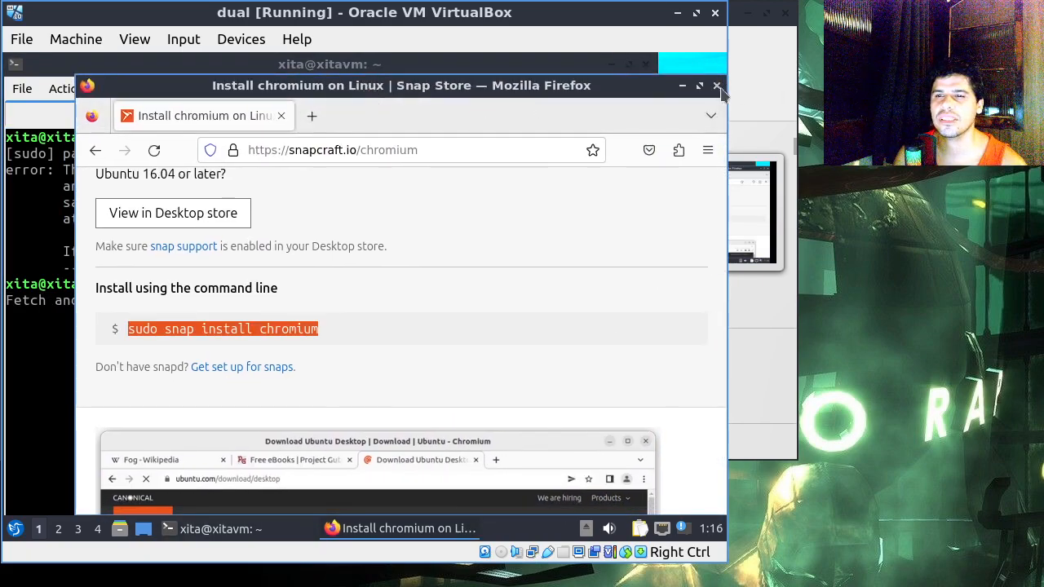
pyautogui.click(715, 86)
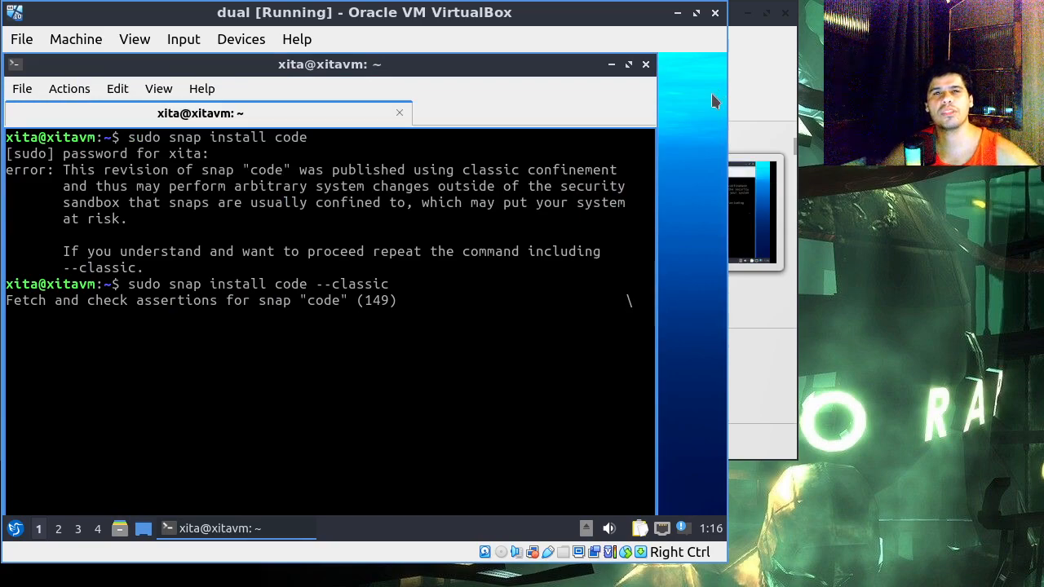